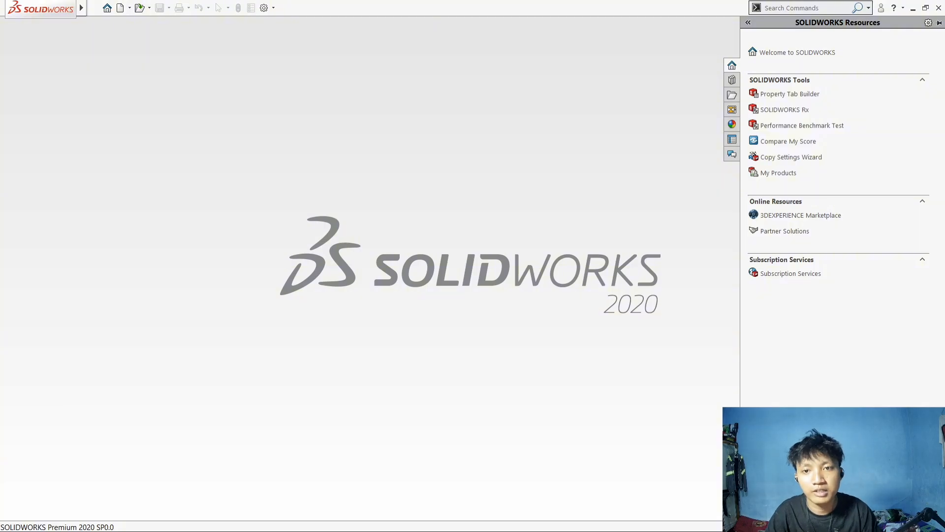
Step: Create a new part and start a sketch on the Top Plane
left_click(107, 8)
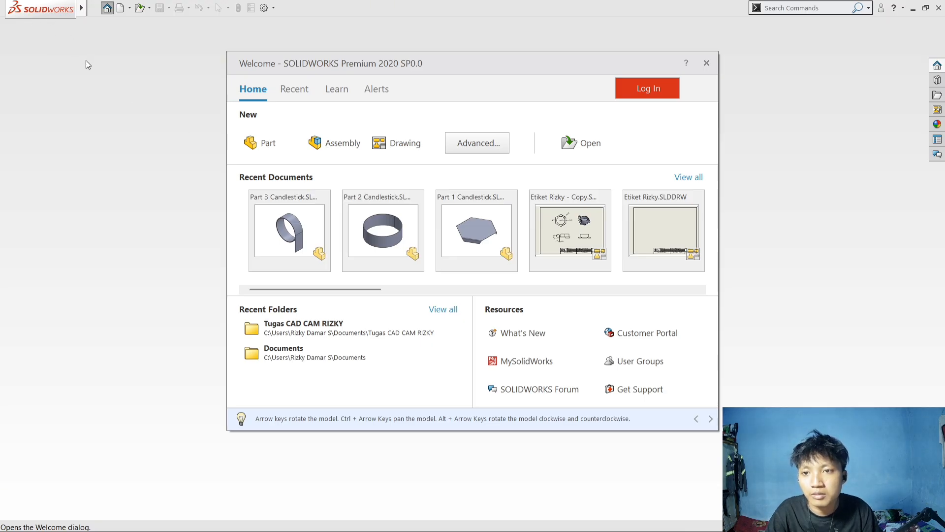
left_click(275, 148)
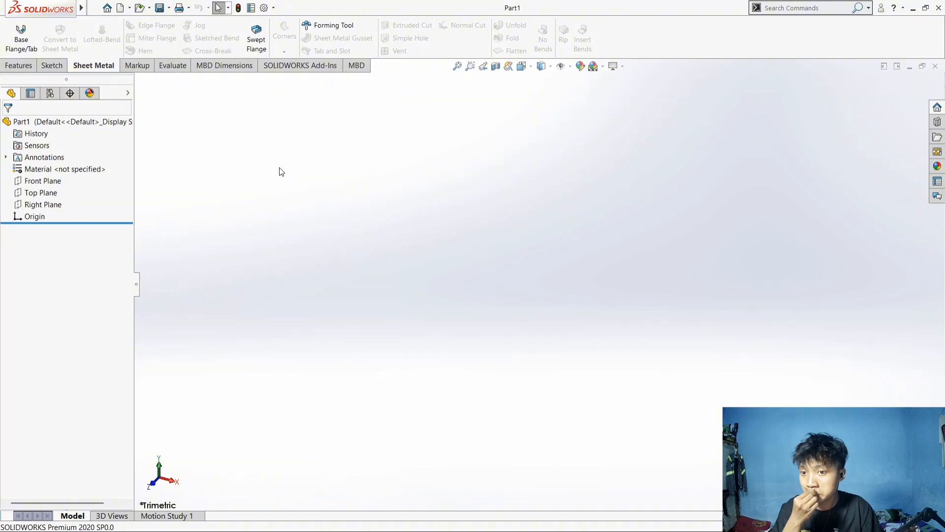
left_click(53, 194)
right_click(52, 193)
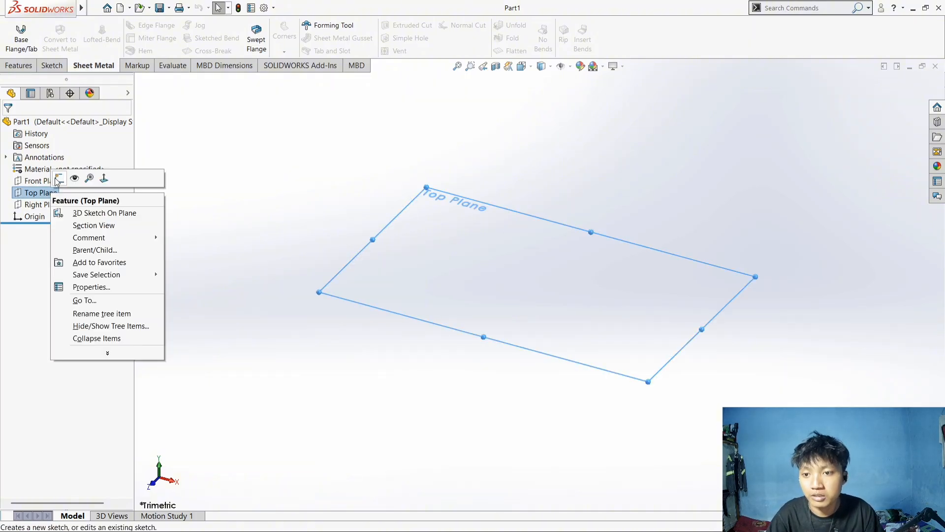
left_click(95, 186)
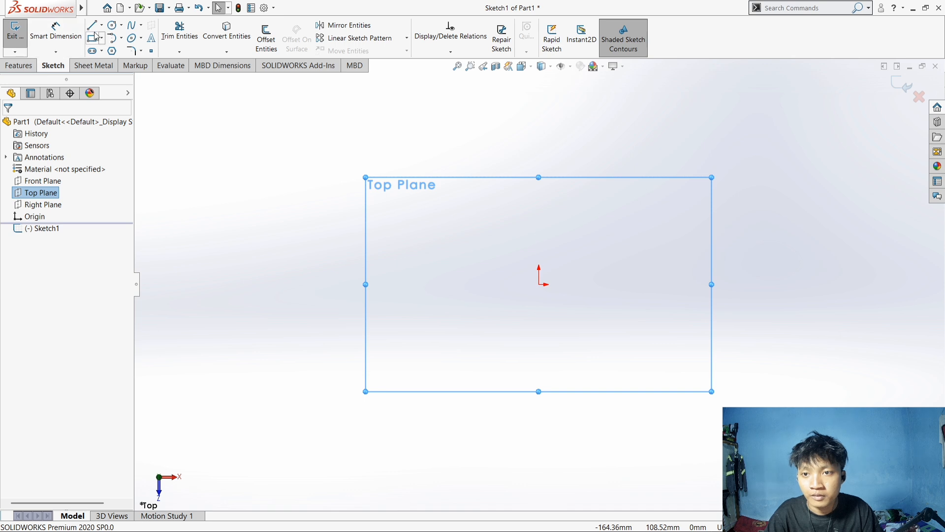
Step: Sketch a six-sided polygon centred on the origin with a vertex straight up and an inscribed circle about 101 mm in diameter
left_click(112, 52)
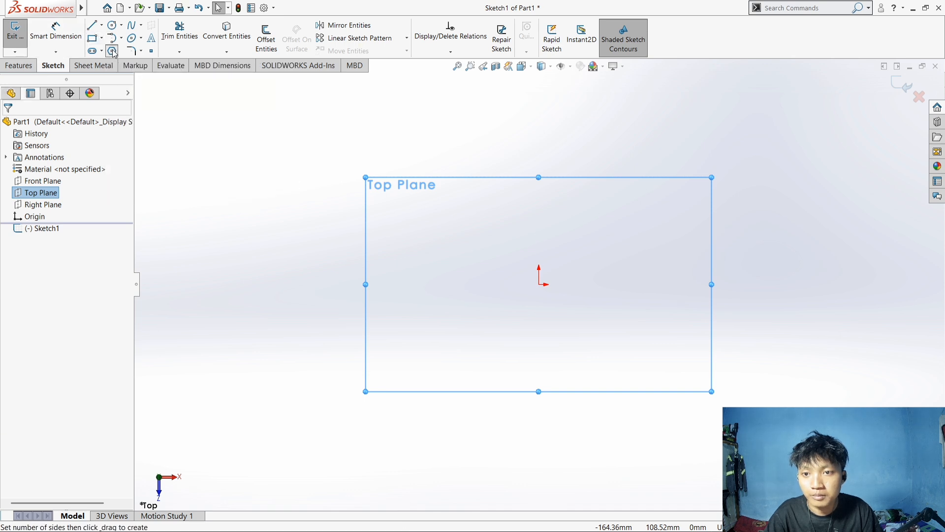
left_click(539, 284)
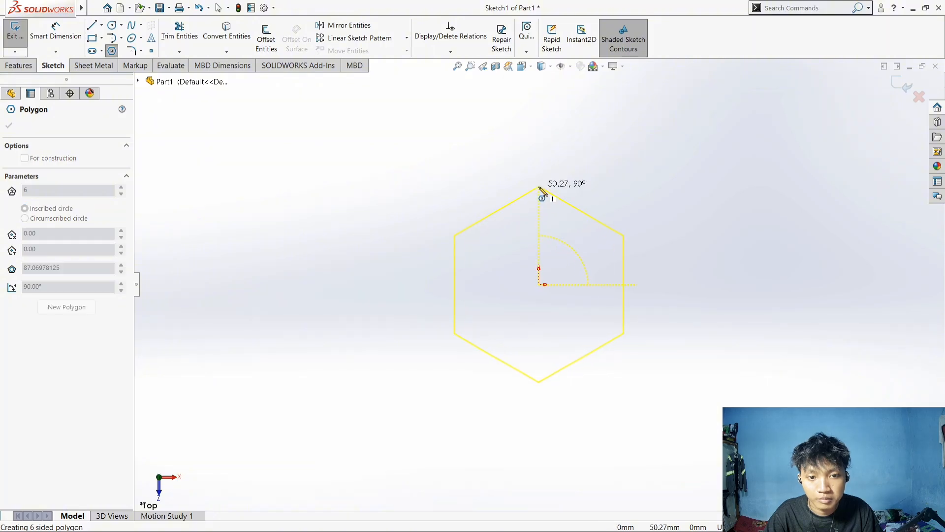
left_click(539, 172)
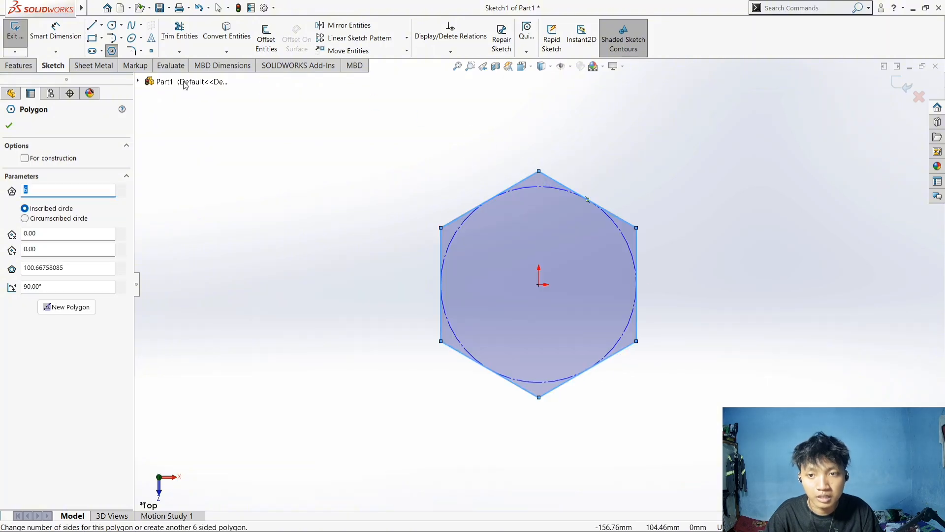
Step: Dimension the hexagon's inscribed construction circle to a diameter of 90 mm
left_click(34, 40)
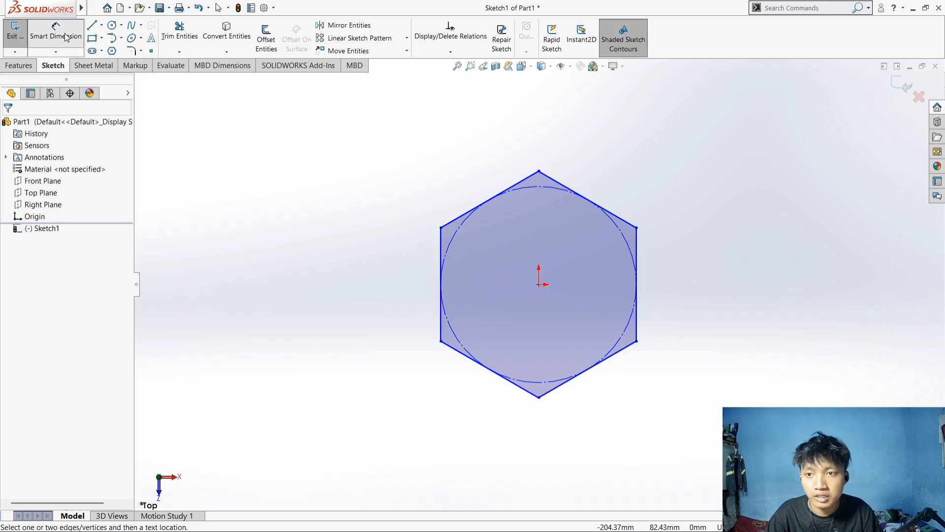
left_click(456, 344)
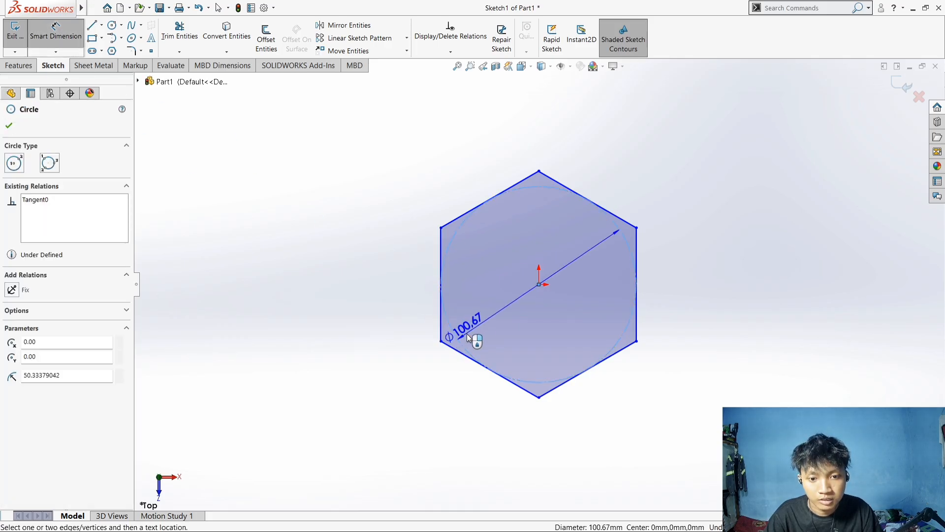
left_click(493, 314)
type("90")
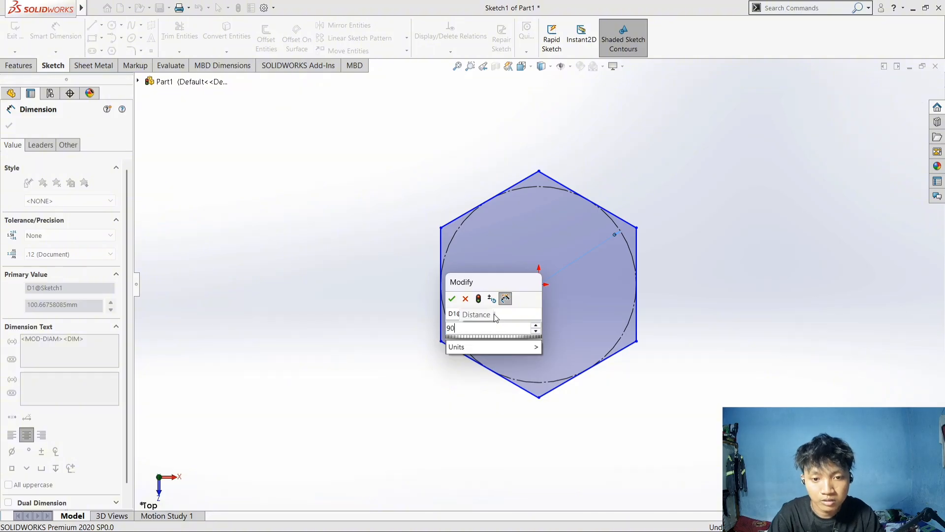
key("Return")
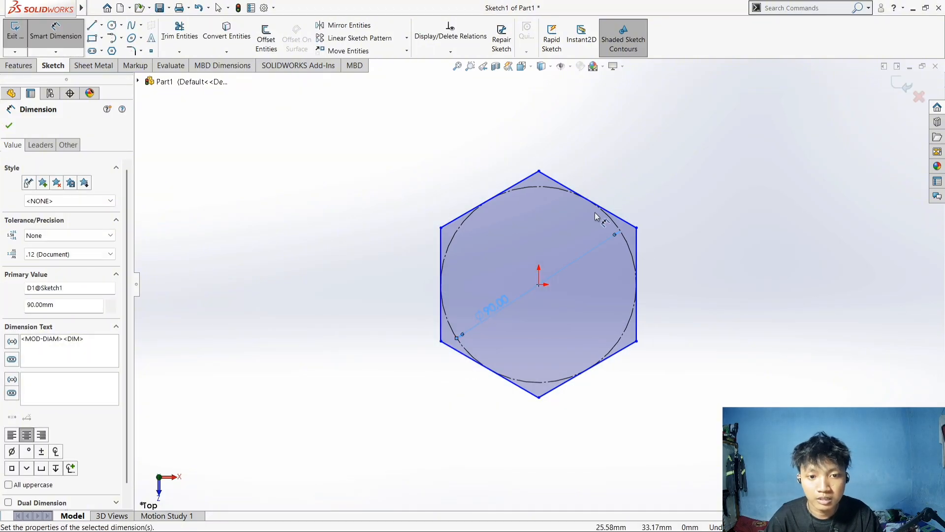
left_click(8, 125)
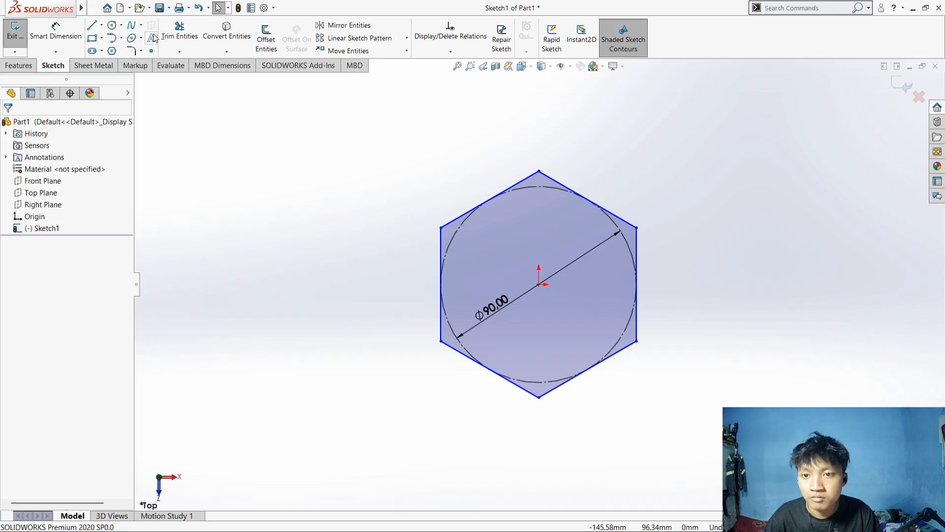
Step: Offset three alternate hexagon sides outward by 10 mm with chain selection off, and move the offset dimension clear of the outline
left_click(266, 39)
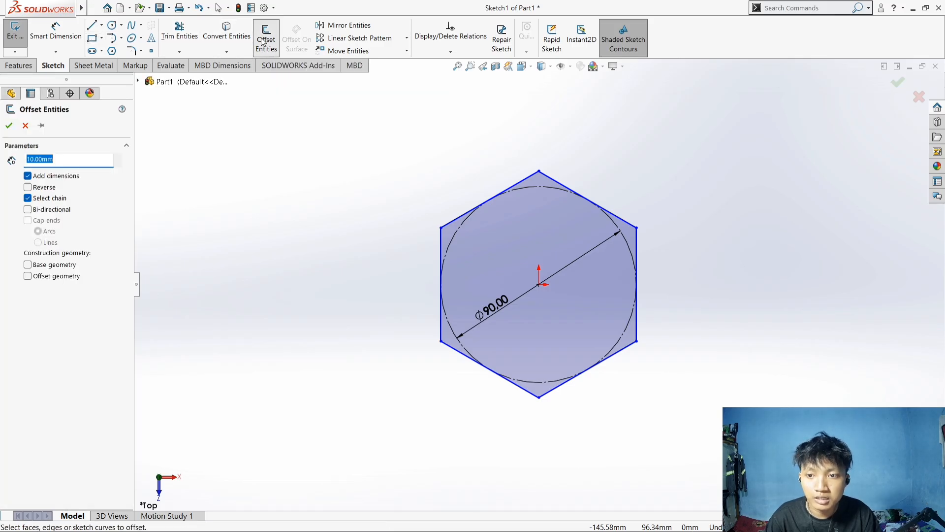
left_click(29, 199)
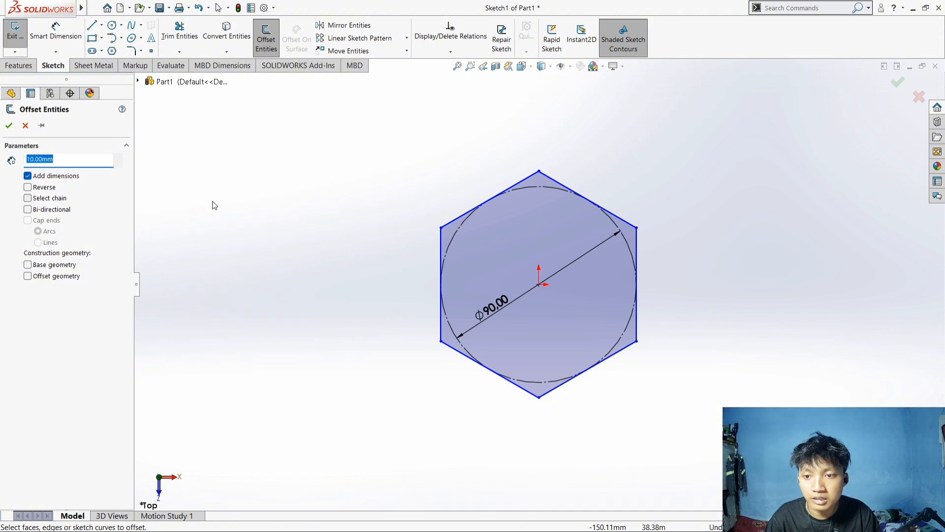
left_click(594, 206)
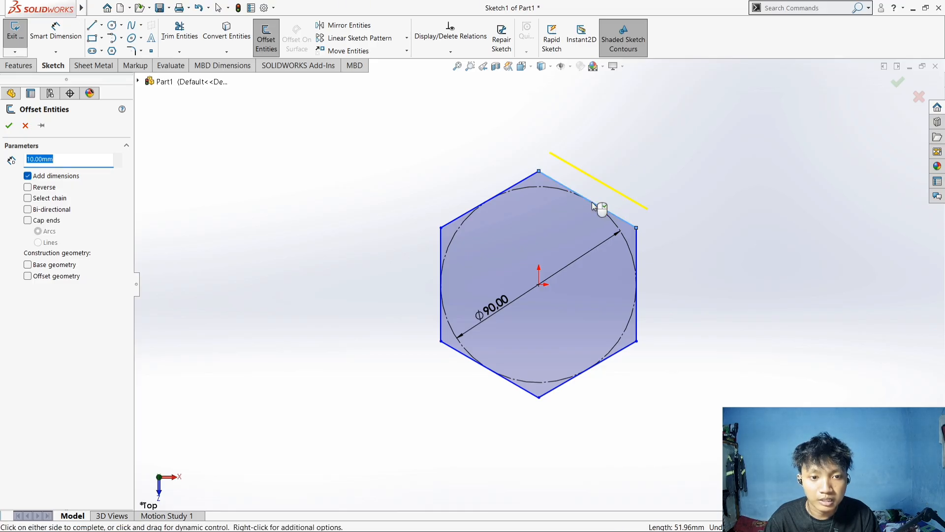
left_click(599, 362)
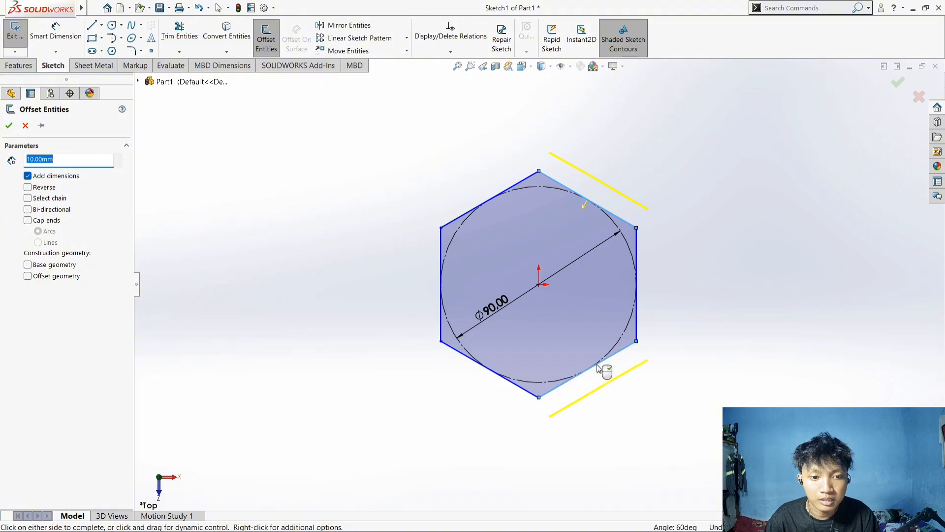
left_click(438, 263)
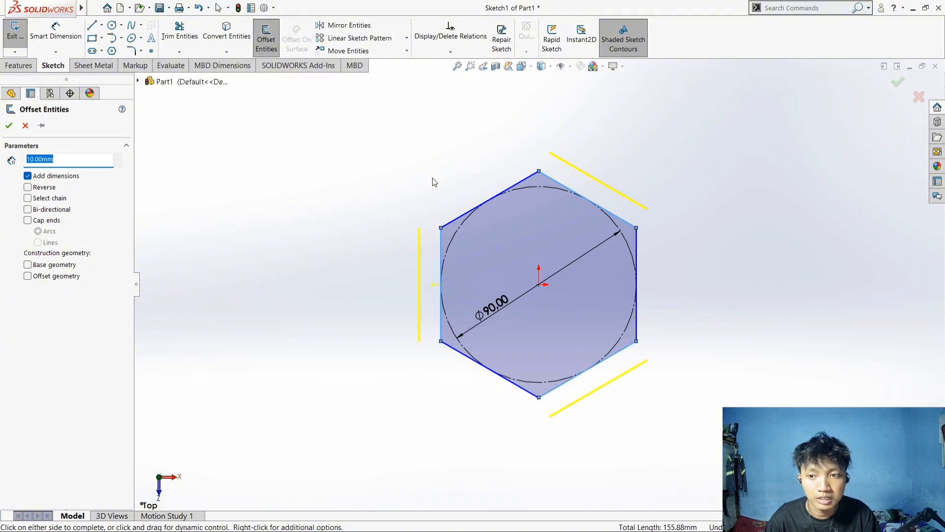
left_click(9, 126)
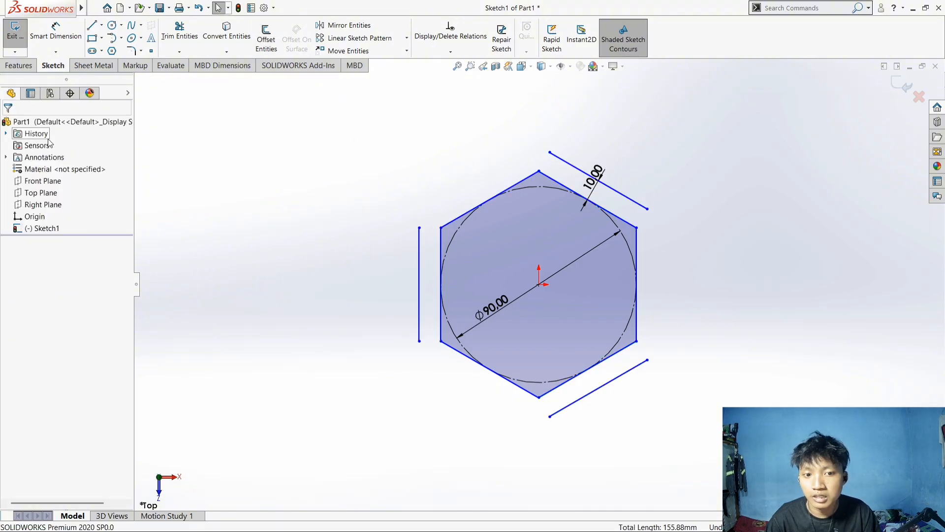
left_click_drag(599, 183, 613, 153)
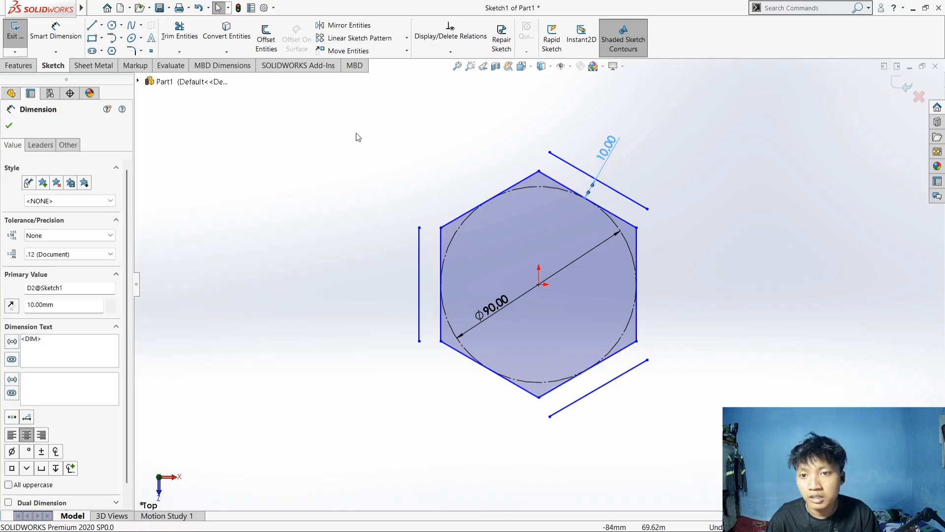
left_click(9, 125)
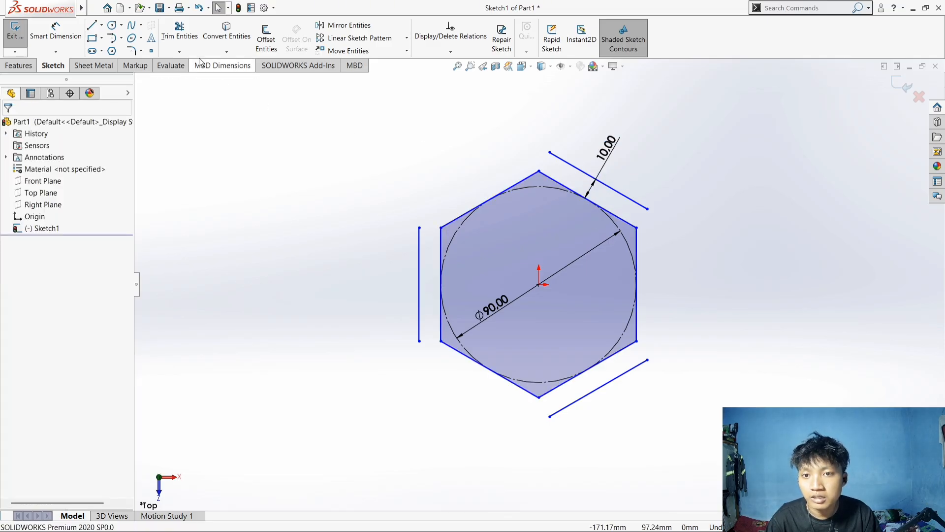
Step: Corner-trim the upper-right offset line to the vertical right side and the upper-left side of the hexagon
left_click(196, 44)
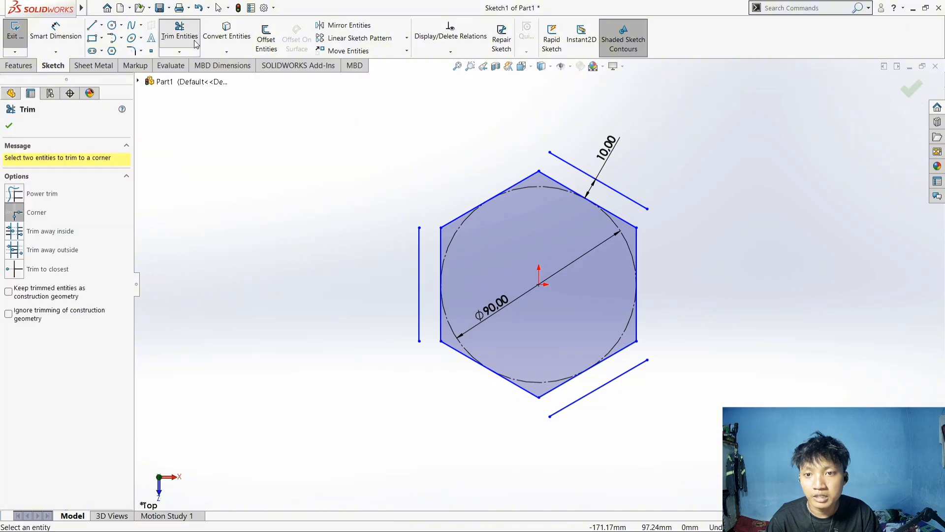
left_click(34, 217)
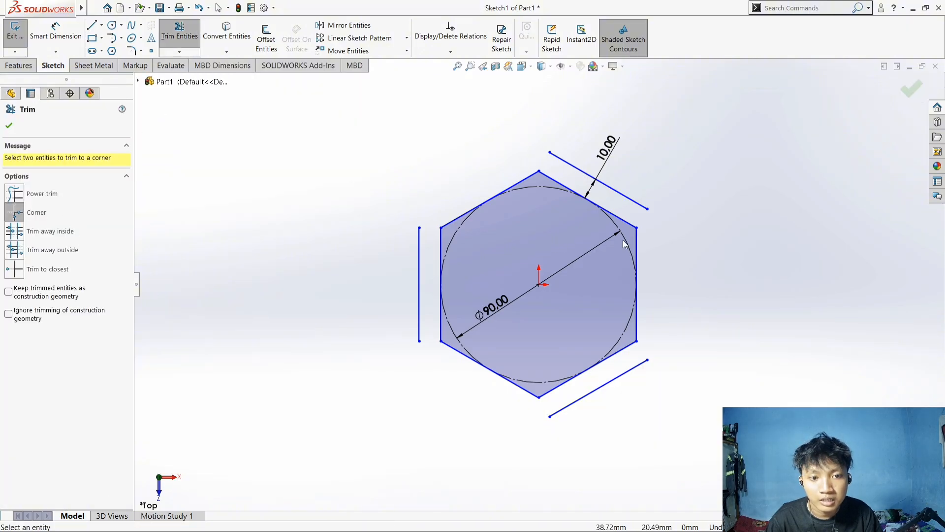
left_click(638, 246)
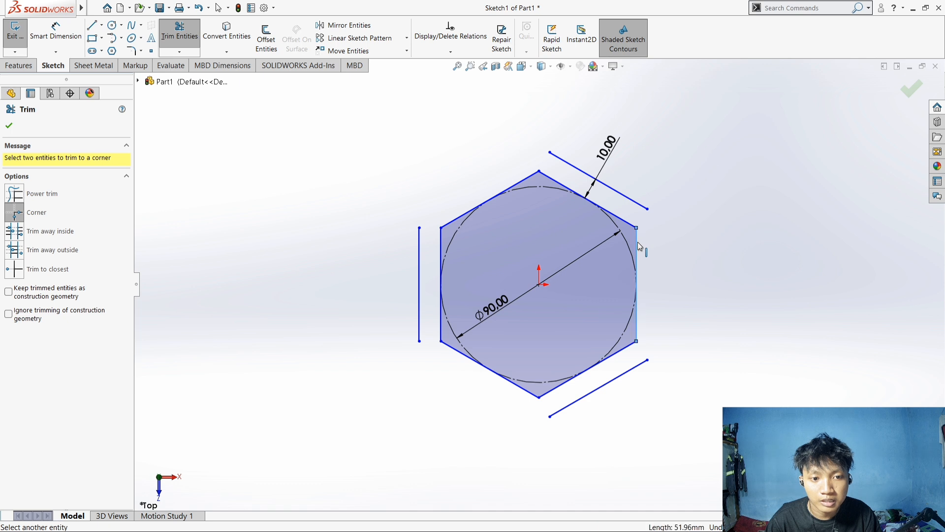
left_click(635, 204)
left_click(522, 182)
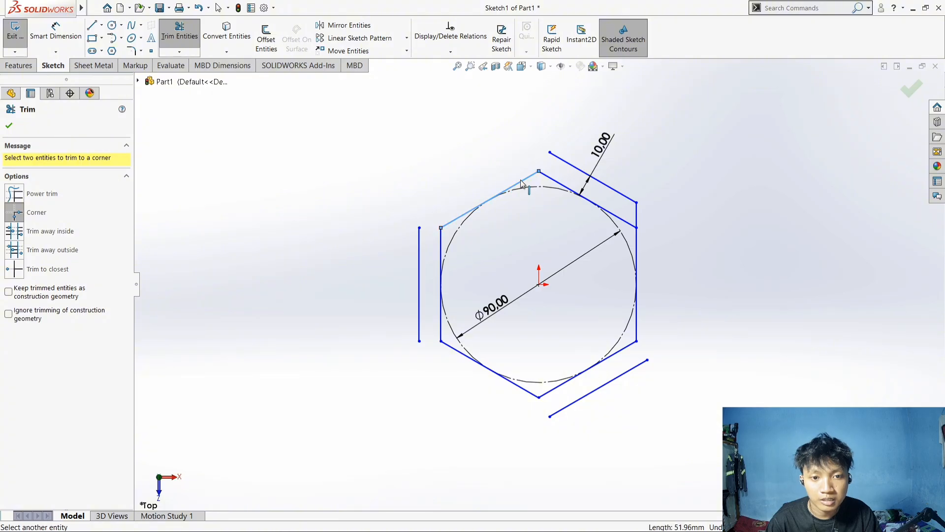
left_click(568, 165)
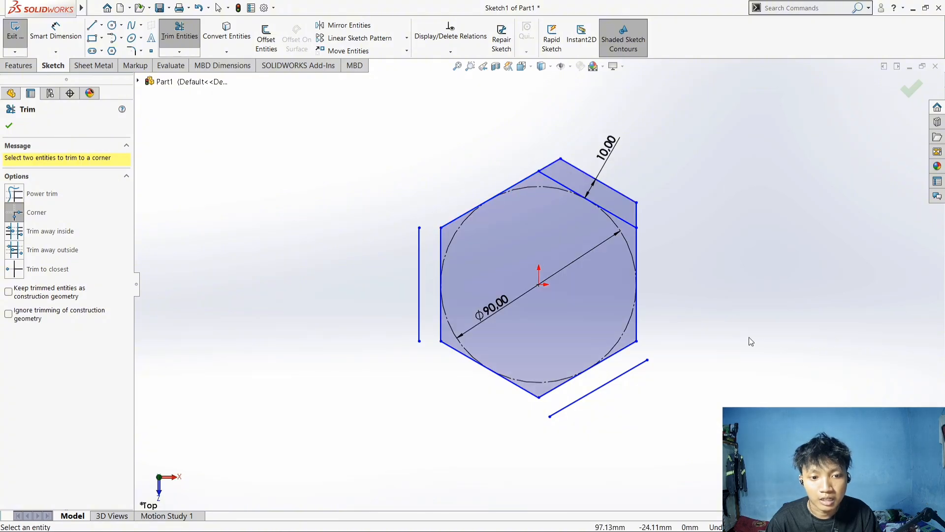
Step: Corner-trim the lower-right offset line to the vertical right side and the lower-left side of the hexagon
left_click(635, 334)
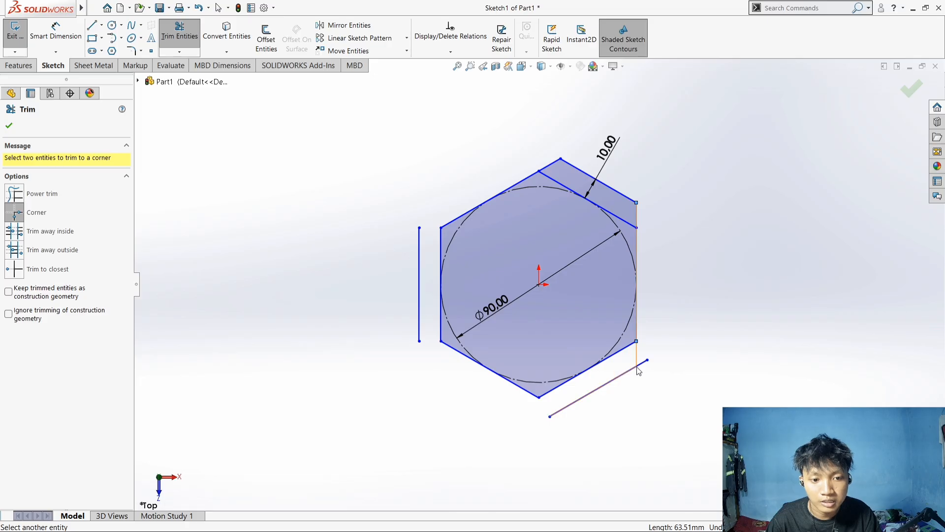
left_click(630, 372)
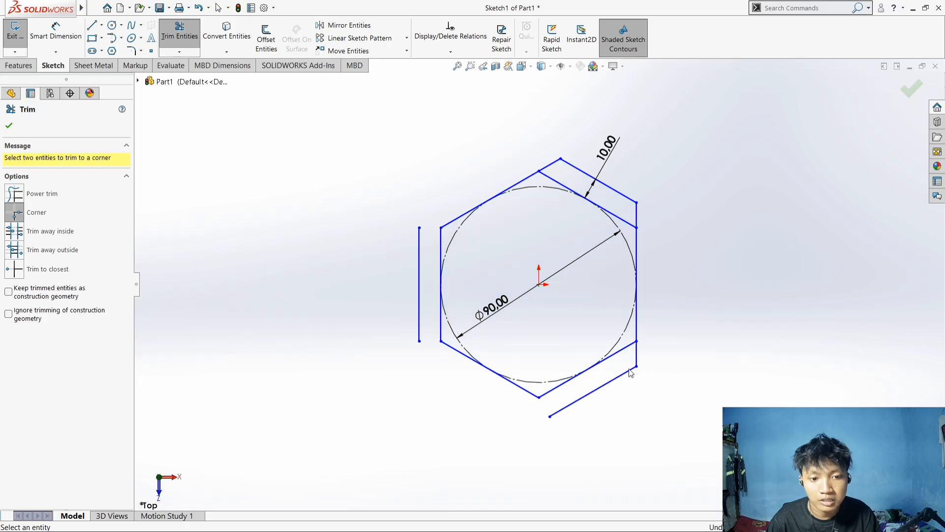
left_click(530, 395)
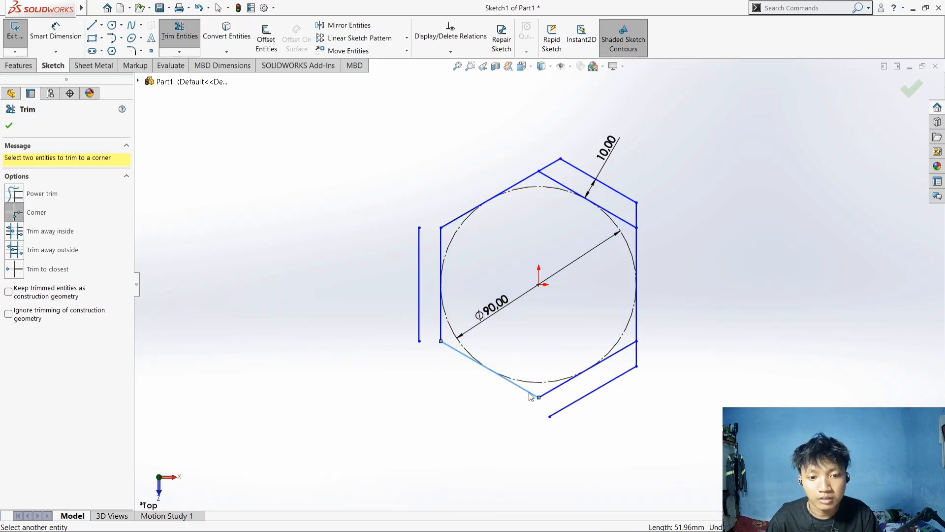
left_click(580, 405)
Step: Corner-trim the vertical left offset line to the upper-left and lower-left hexagon sides, closing the outer outline
left_click(457, 222)
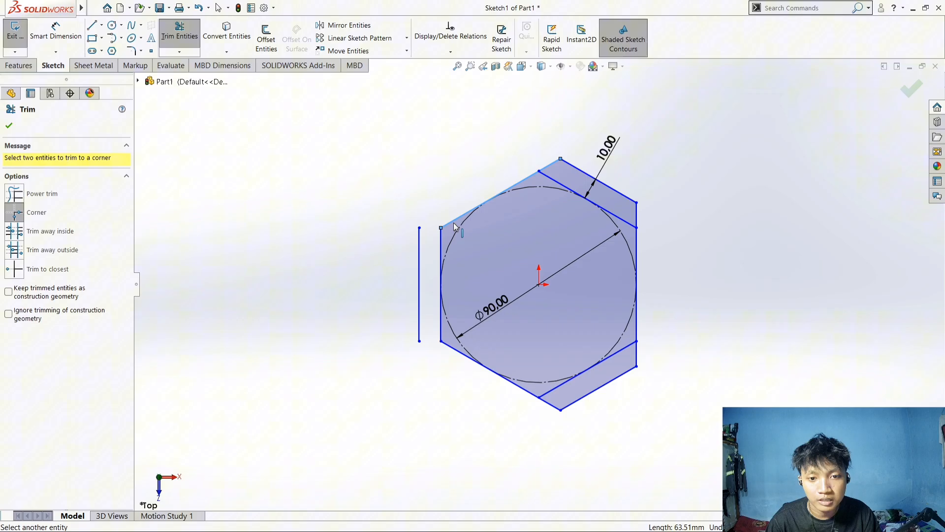
left_click(420, 250)
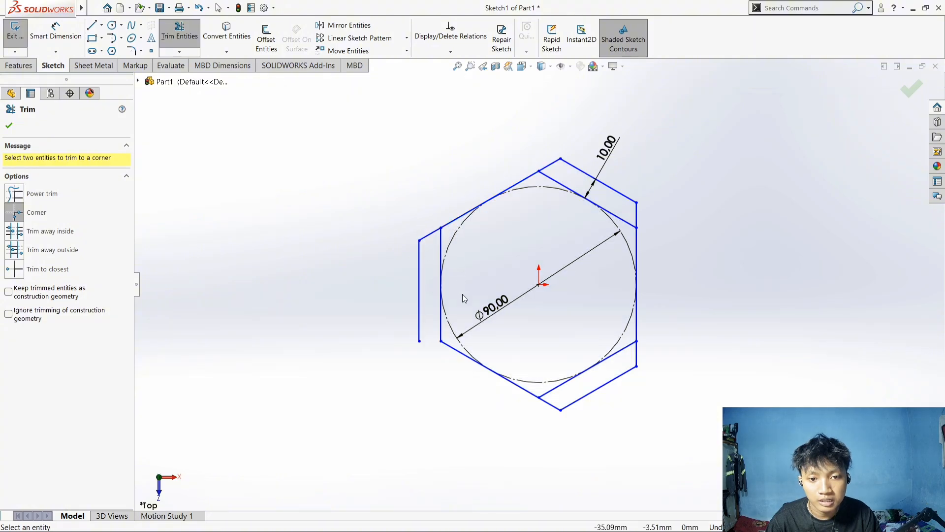
left_click(460, 353)
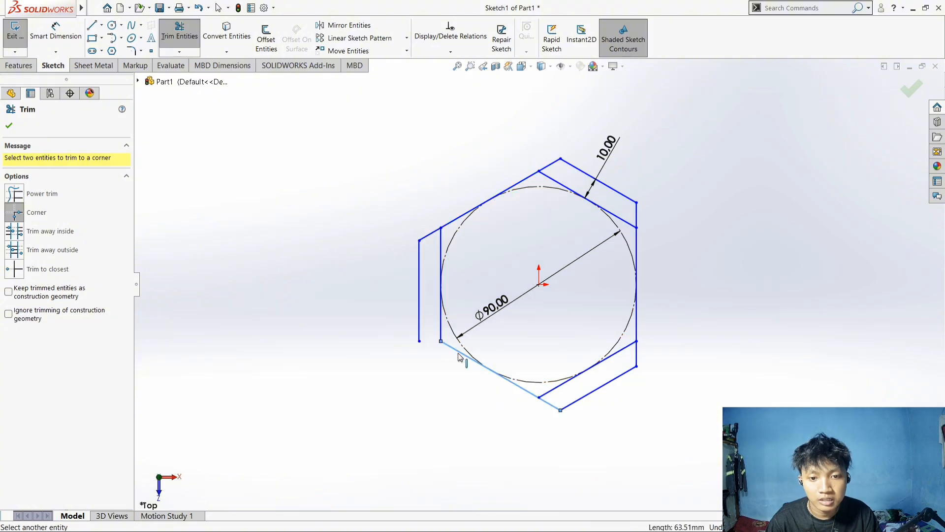
left_click(418, 326)
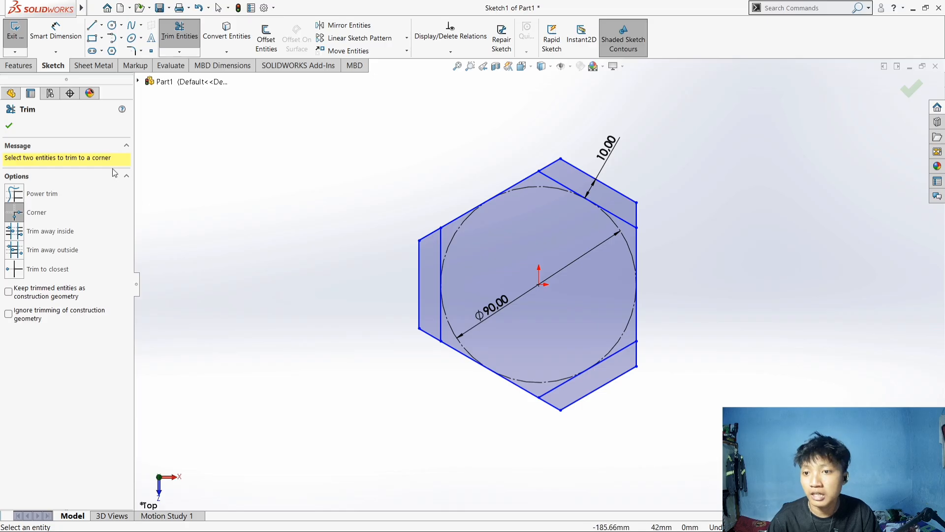
left_click(9, 126)
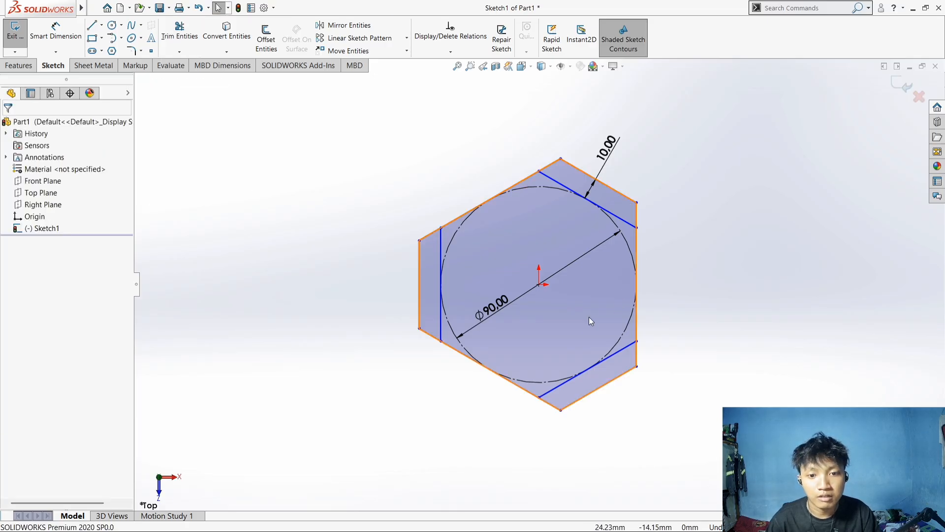
Step: Convert the three inner hexagon sides beside the offset lines to construction geometry
left_click(442, 334)
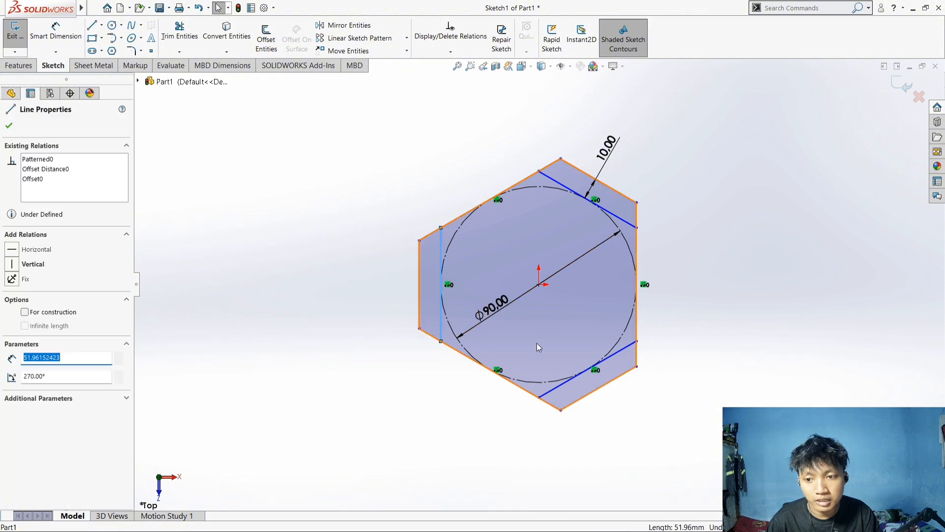
left_click(572, 377, "ctrl")
left_click(583, 202, "ctrl")
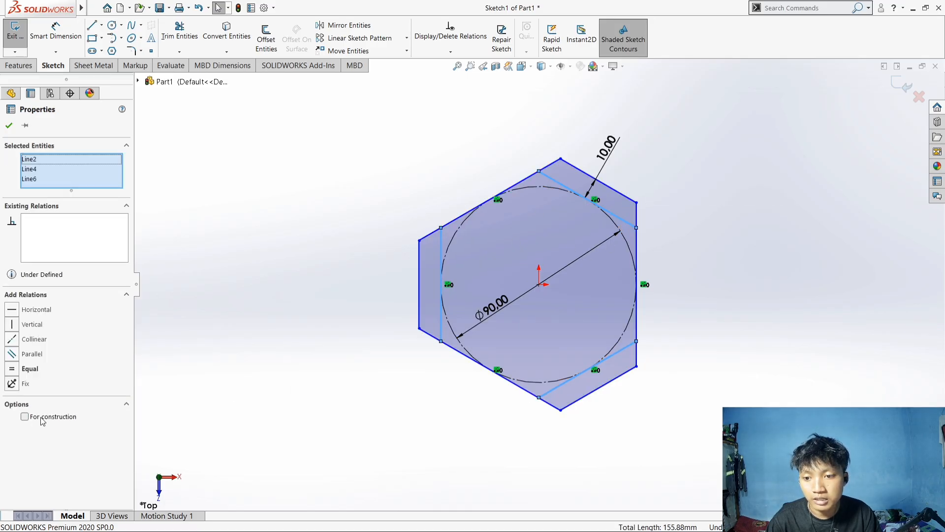
left_click(24, 417)
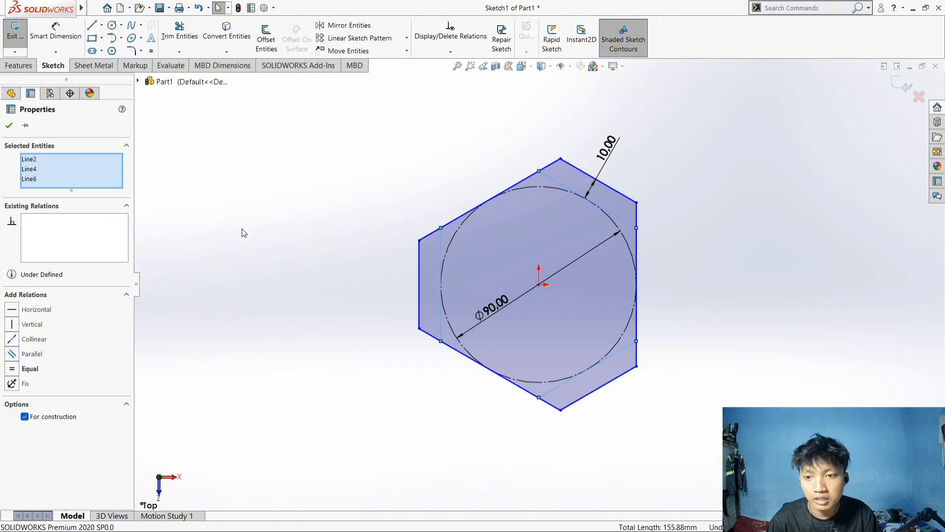
left_click(9, 126)
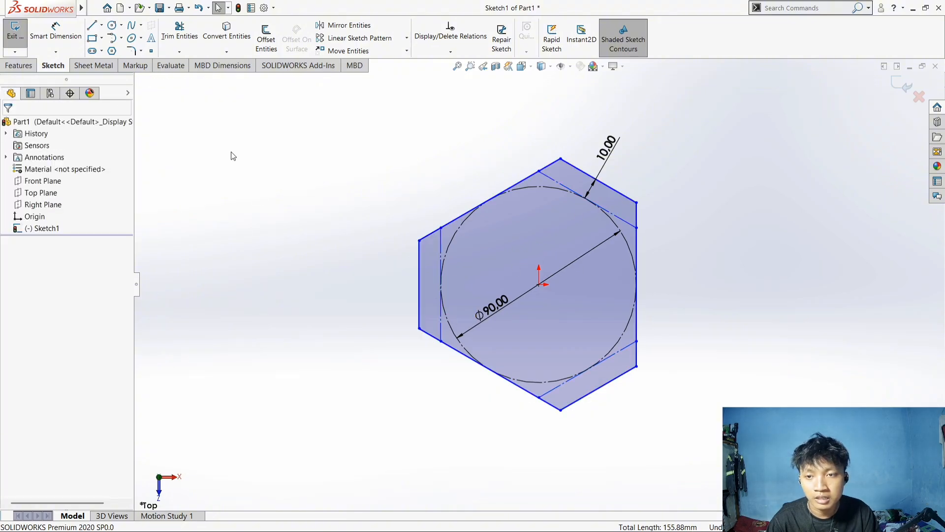
Step: Start a sheet metal base flange from the closed outline and set its thickness to 0.80 mm
left_click(109, 69)
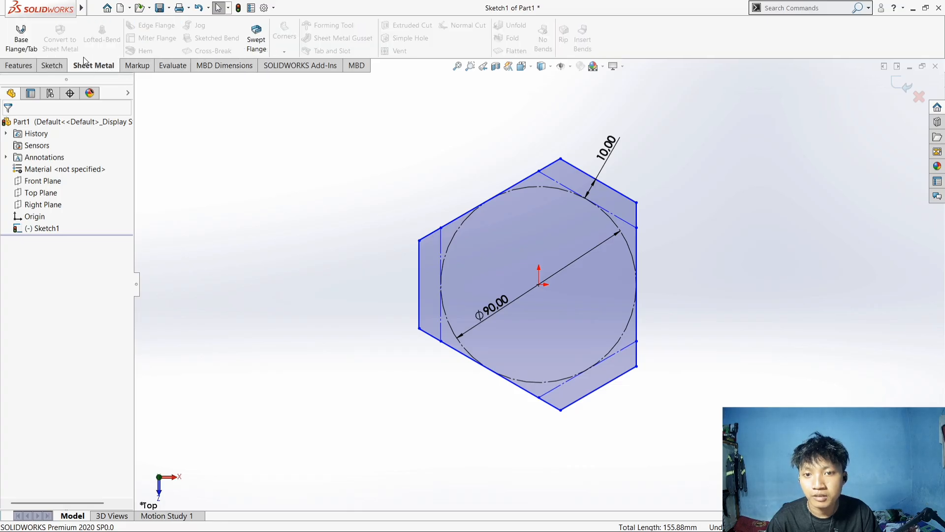
left_click(32, 41)
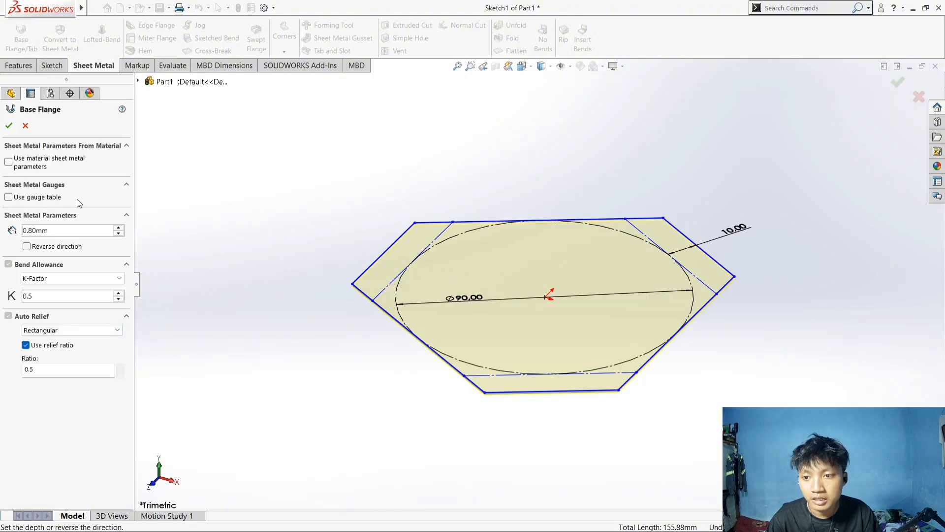
left_click(127, 146)
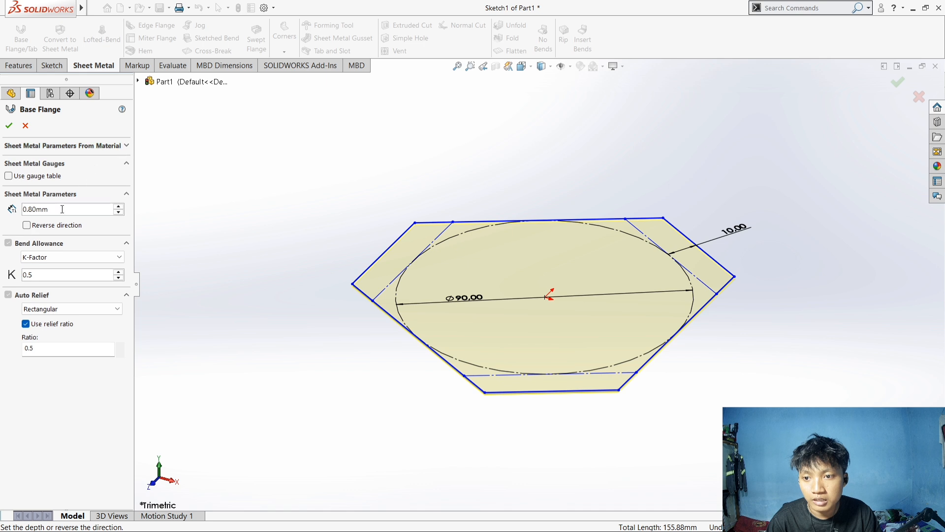
left_click(127, 146)
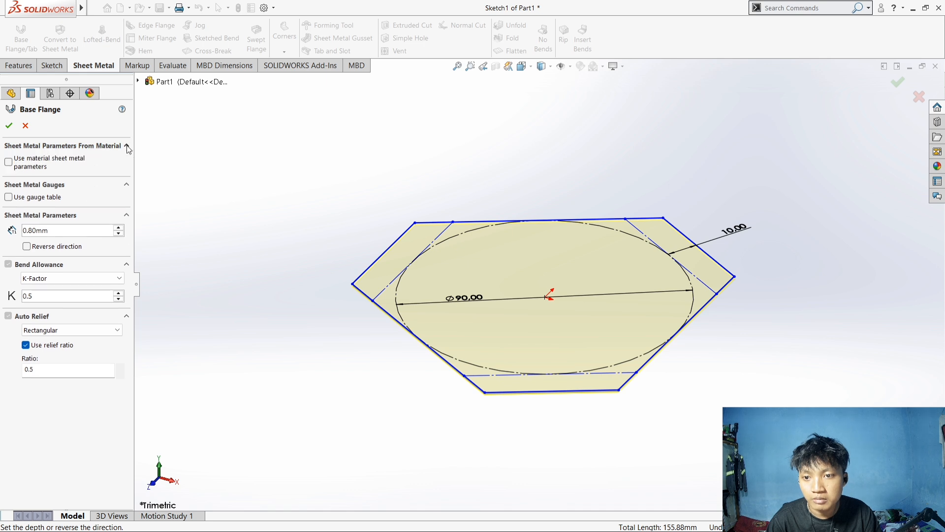
left_click(128, 185)
left_click(127, 185)
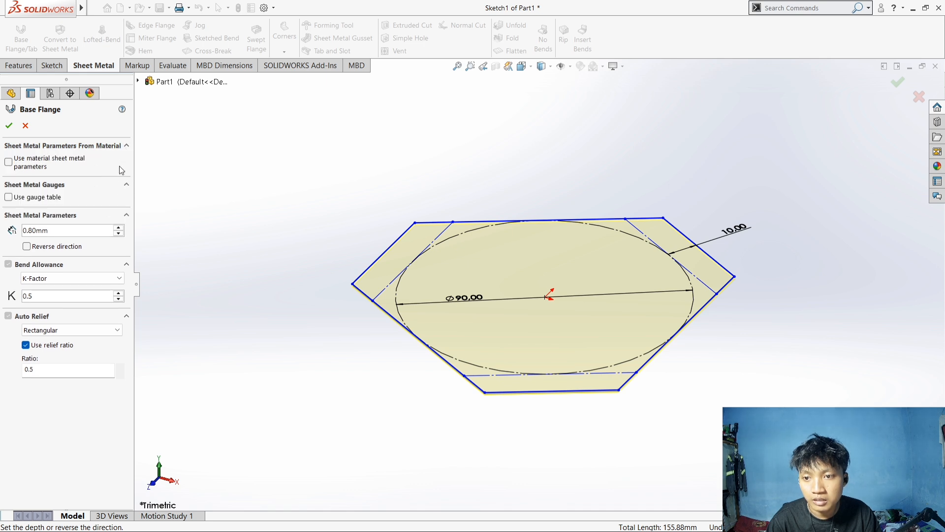
left_click(126, 145)
left_click(126, 146)
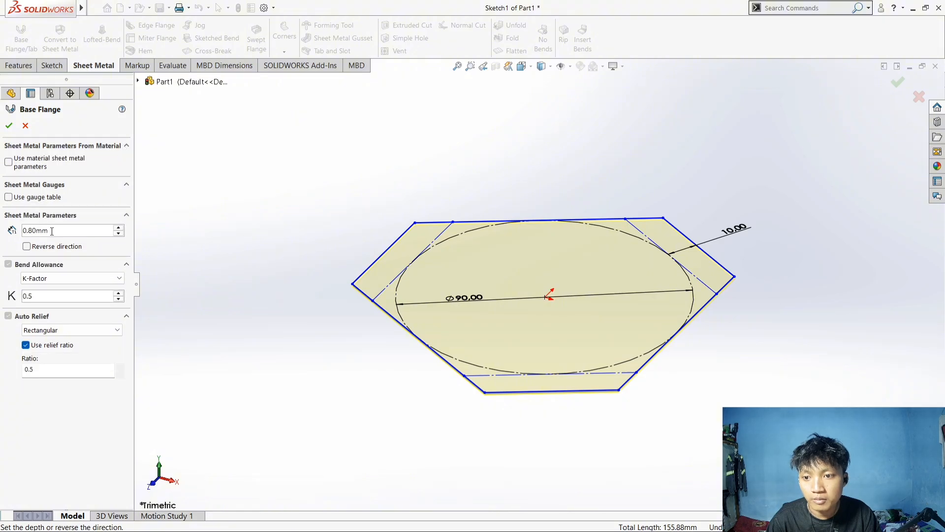
left_click_drag(52, 231, 28, 230)
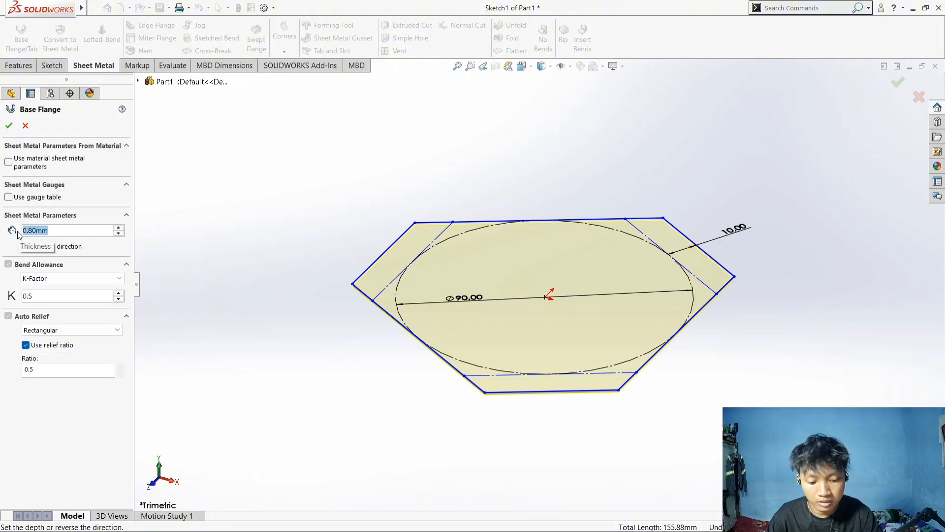
type("0.8")
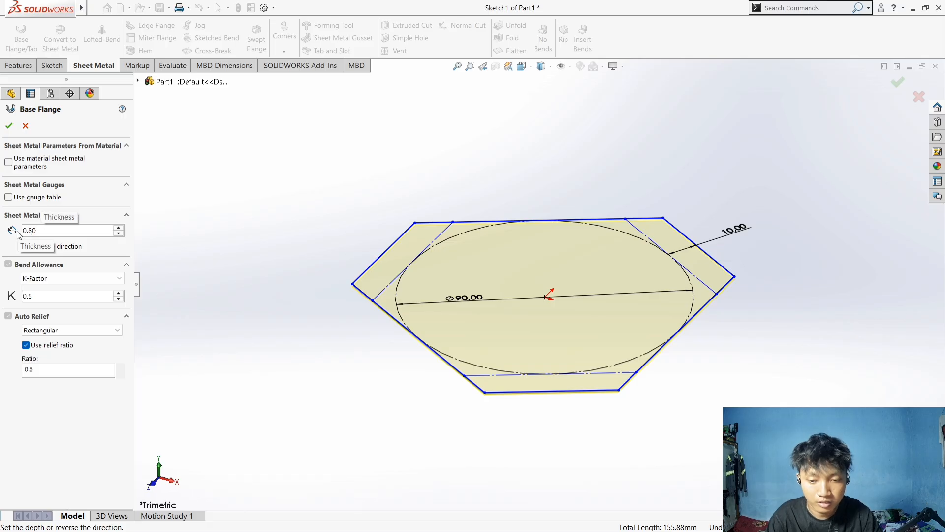
key("Return")
Step: Reverse the base flange's thickness direction and create the flange
left_click(26, 246)
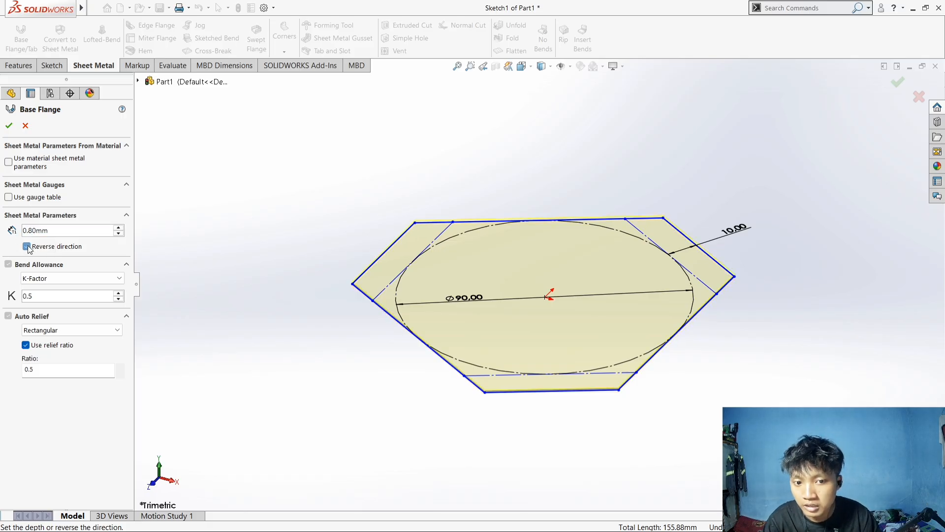
left_click(26, 246)
left_click(27, 246)
left_click(27, 247)
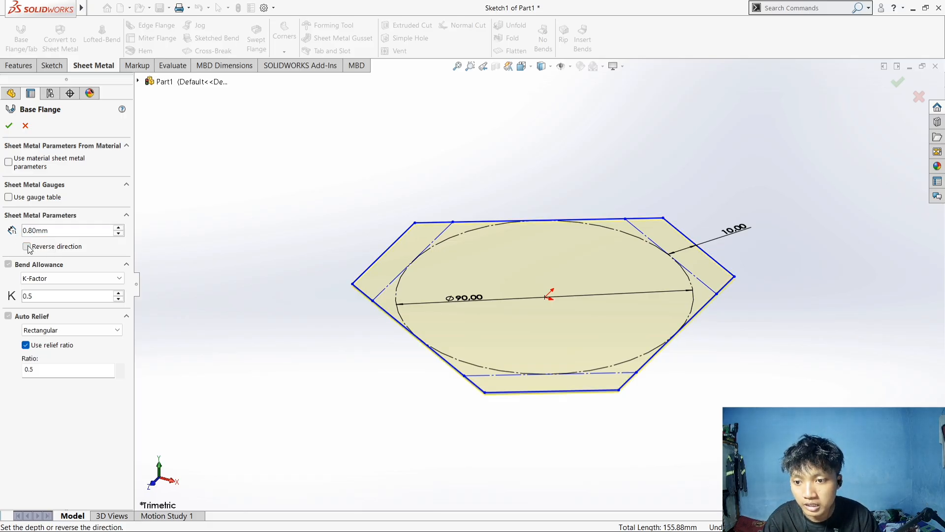
left_click(26, 246)
left_click(9, 126)
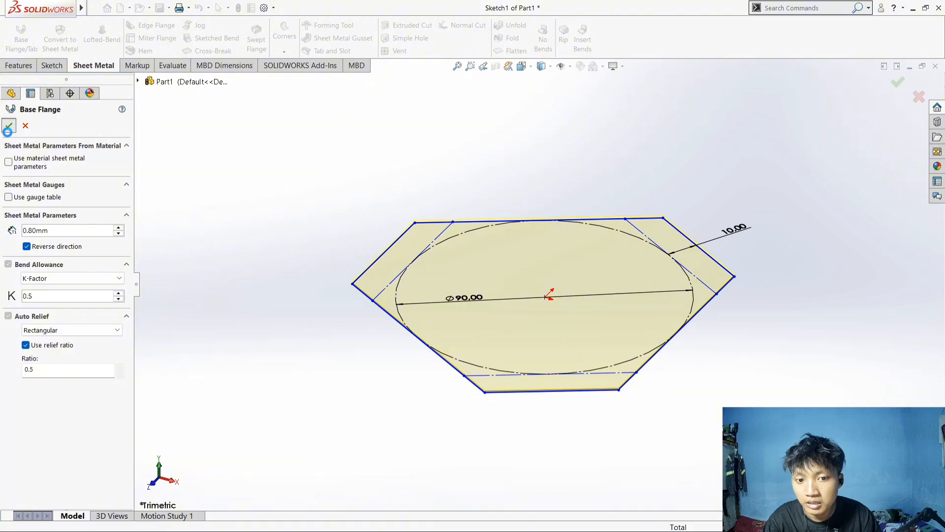
left_click(501, 174)
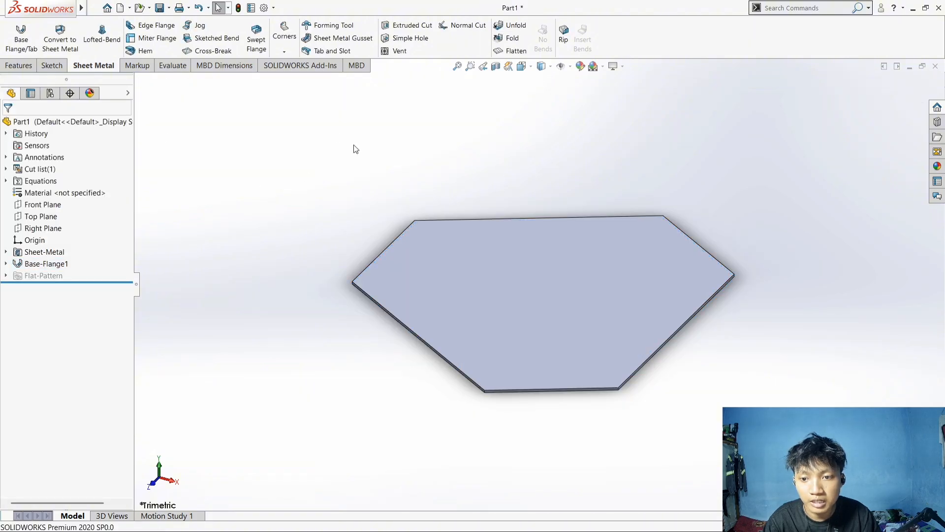
Step: Show the sketch belonging to the base flange so its construction lines can be used on the plate
left_click(6, 265)
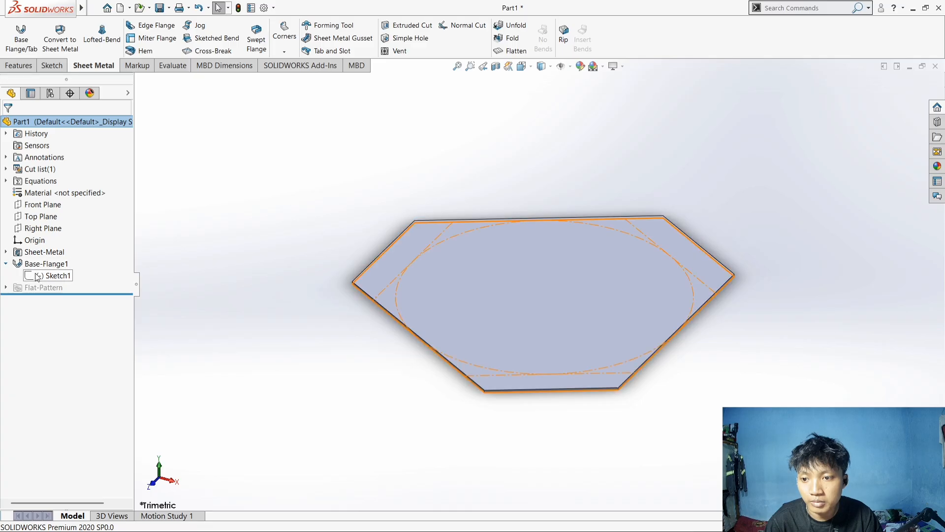
right_click(46, 279)
left_click(218, 204)
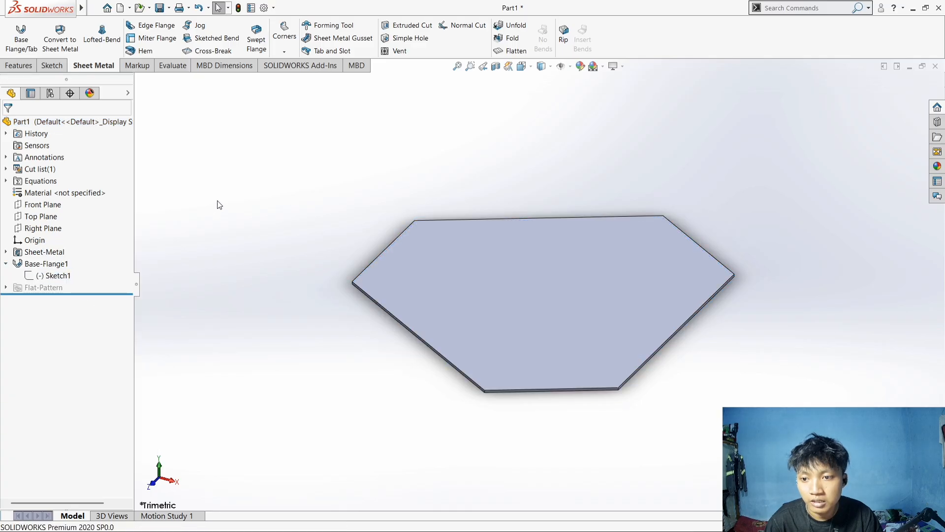
left_click(6, 264)
left_click(6, 264)
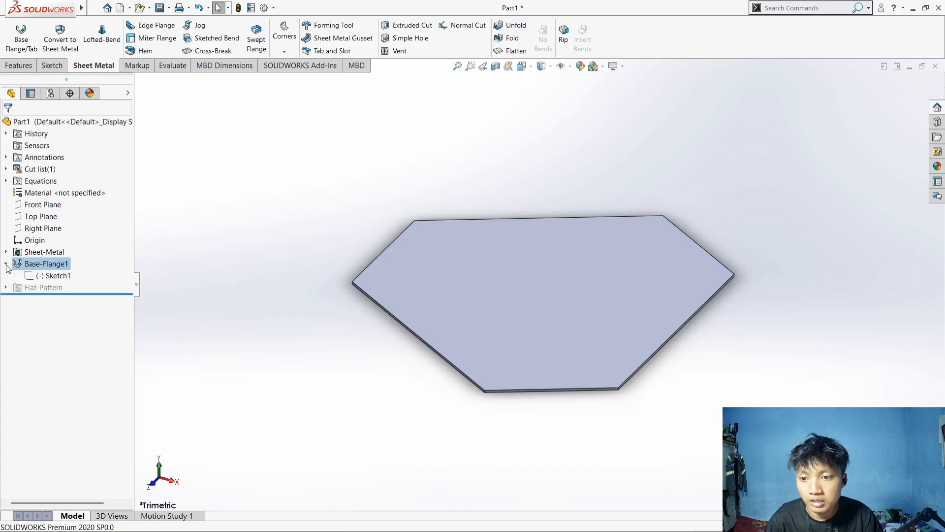
right_click(54, 279)
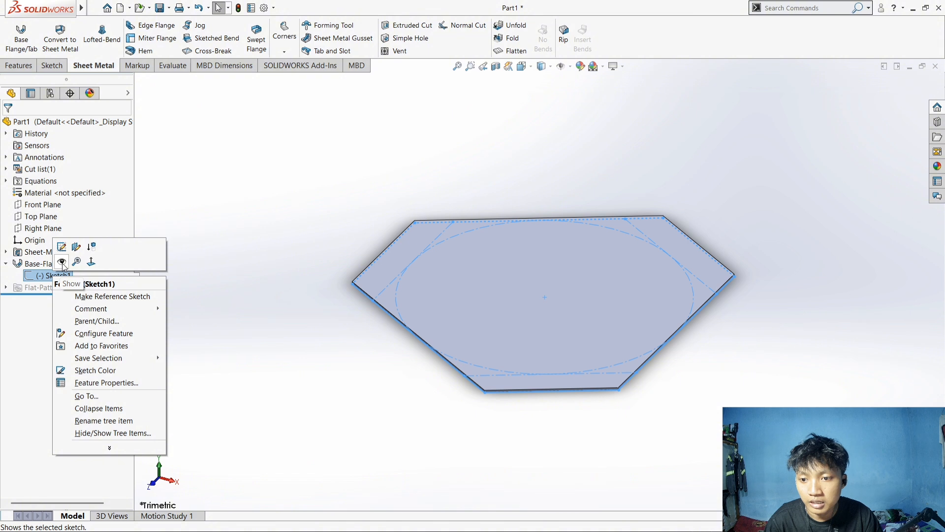
left_click(62, 263)
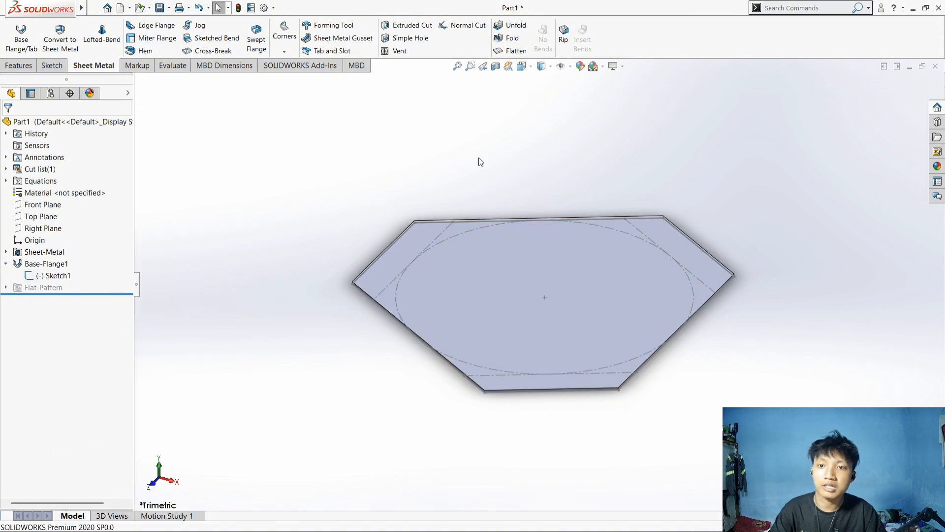
Step: Start a new sketch on the upper face of the hexagonal plate
middle_click_drag(559, 160, 560, 169)
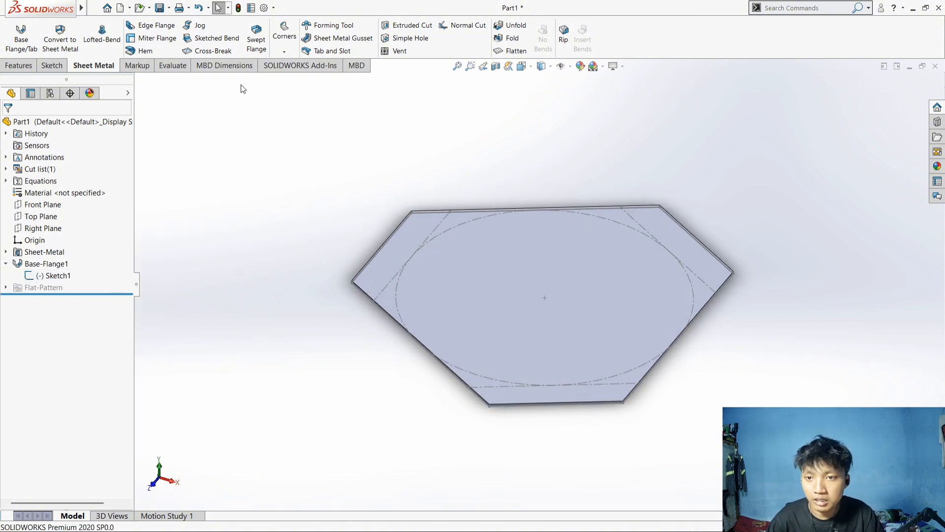
left_click(26, 66)
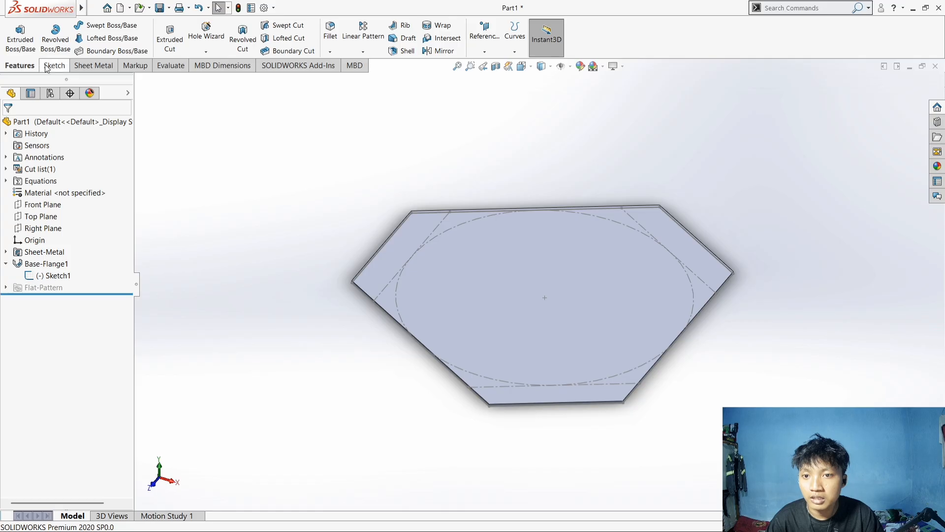
left_click(46, 66)
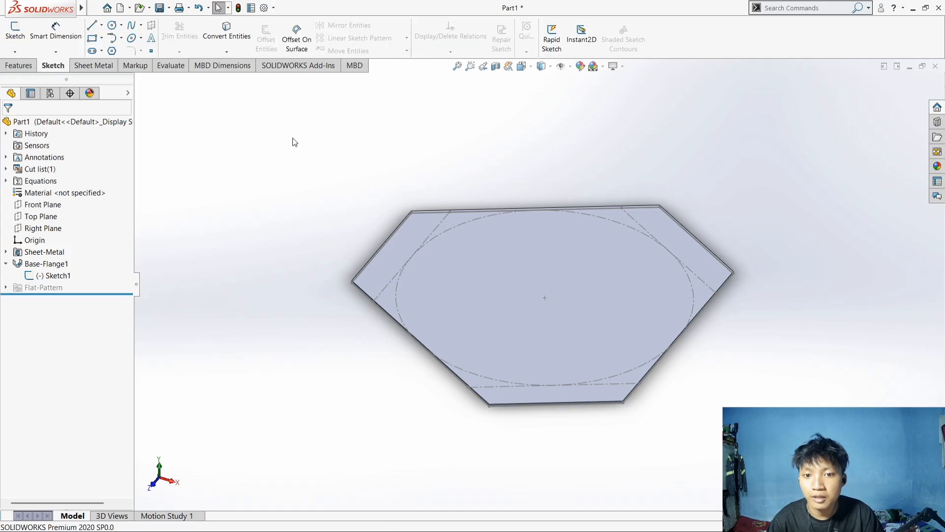
left_click(15, 32)
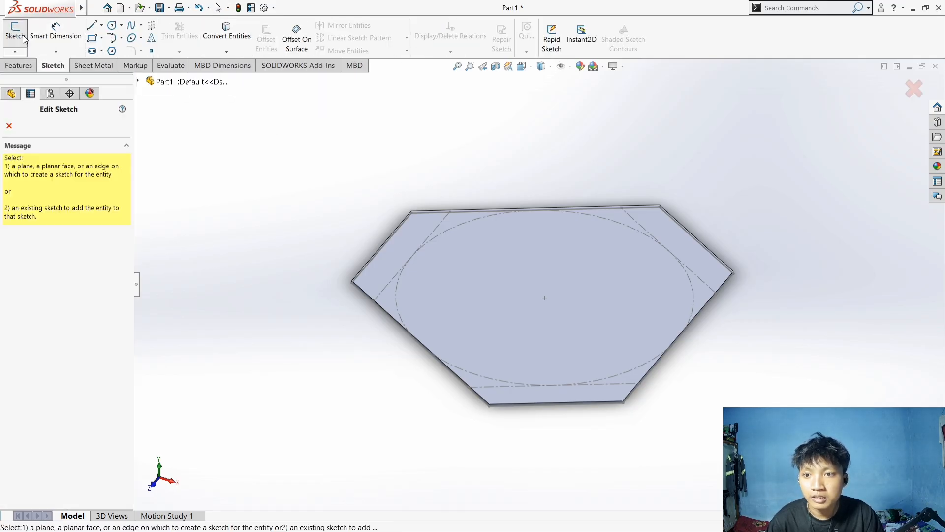
left_click(545, 280)
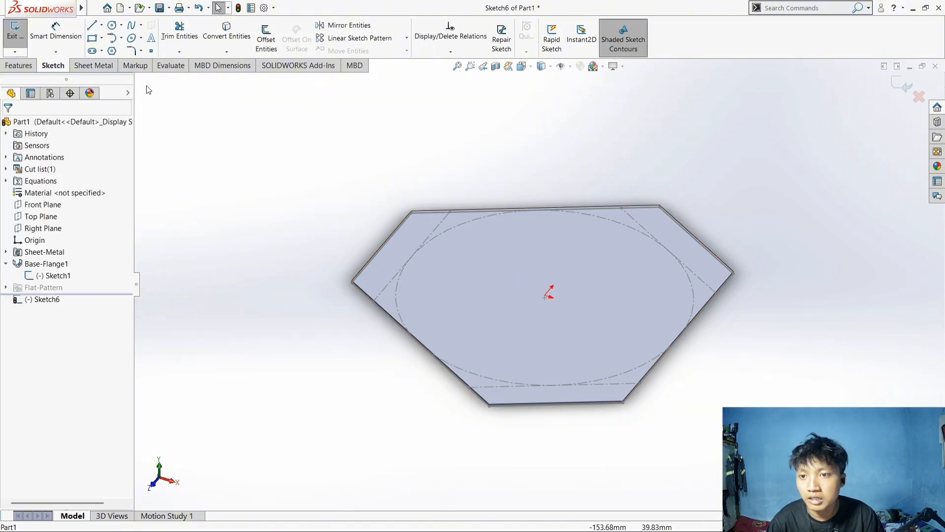
Step: Use Convert Entities to copy the base sketch's three straight construction lines into the new sketch, with chain selection off
left_click(226, 43)
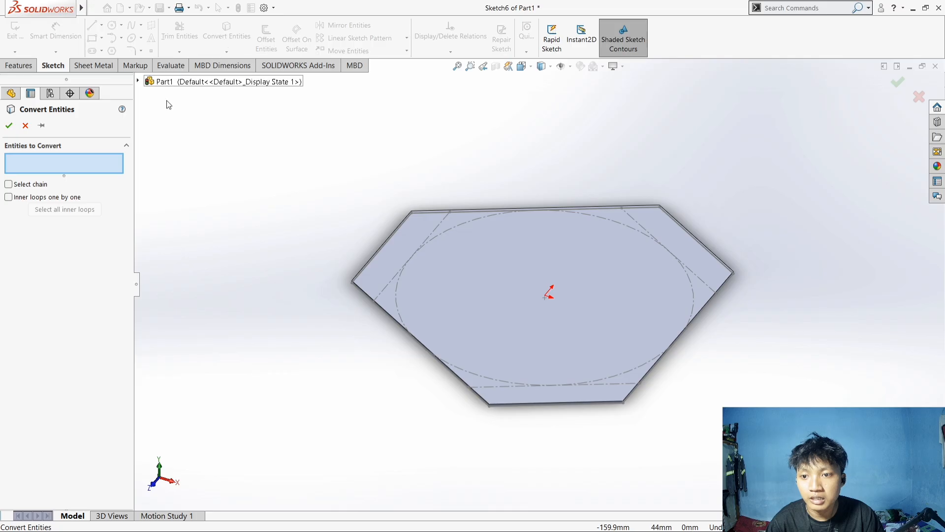
left_click(387, 285)
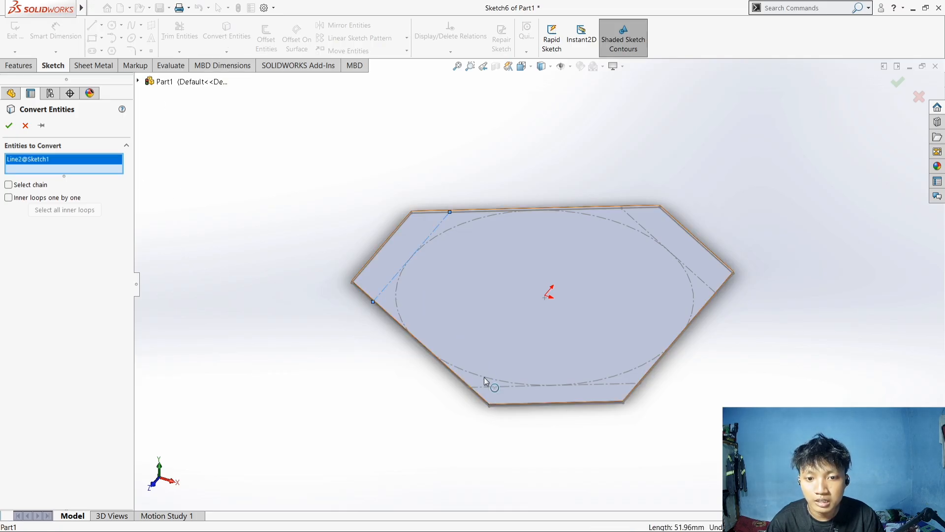
left_click(392, 284)
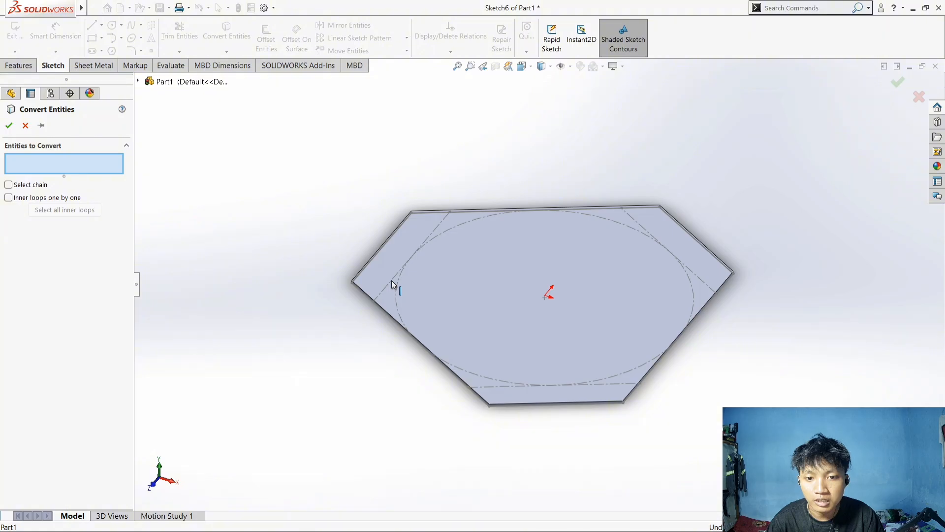
left_click(392, 281)
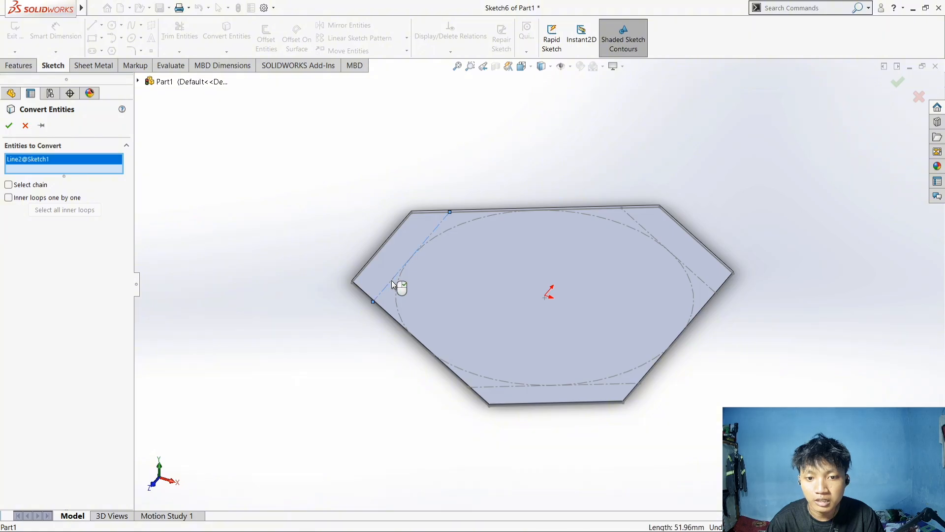
left_click(496, 386)
left_click(707, 286)
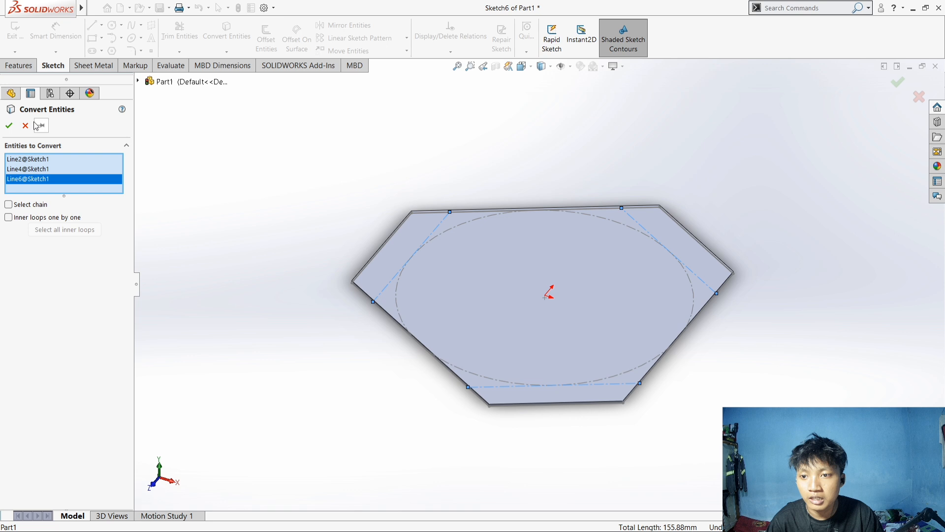
left_click(9, 126)
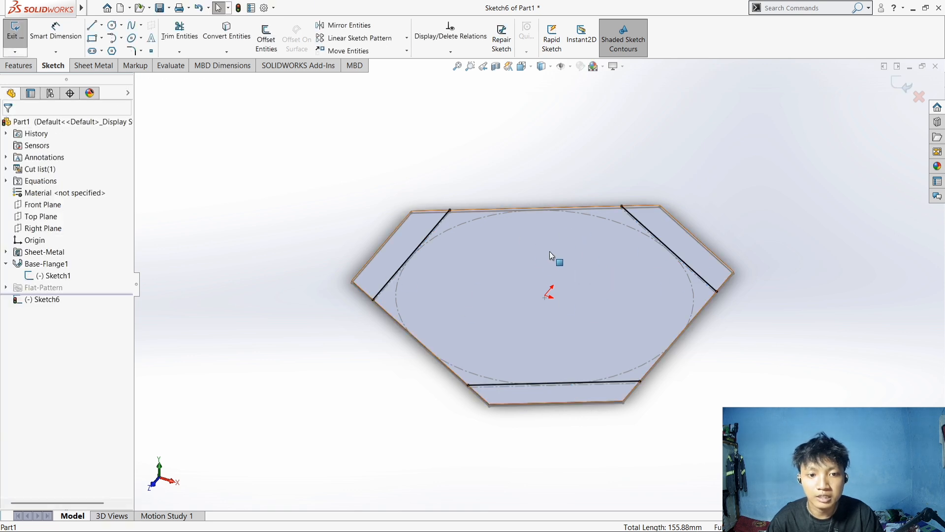
Step: Create a 90° Sketched Bend along the three converted lines, keeping the central face fixed and folding the sides downward
left_click(93, 65)
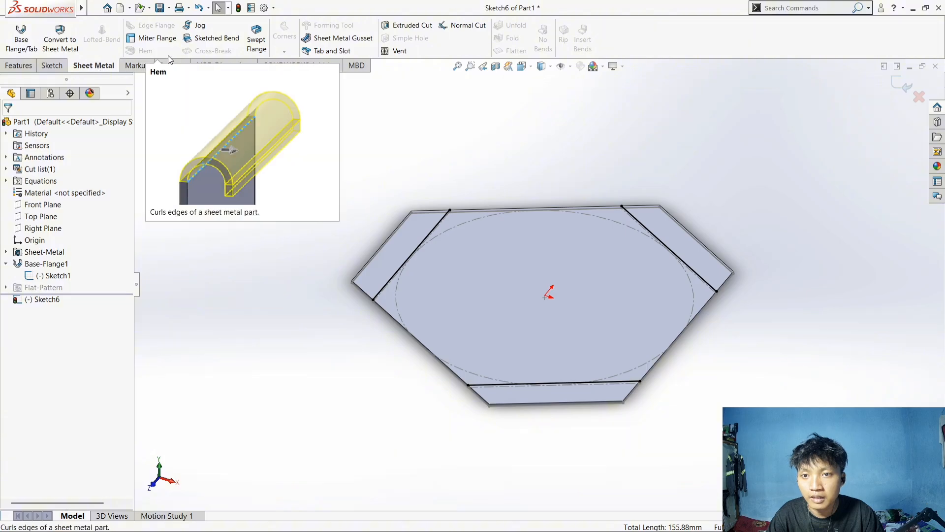
left_click(217, 39)
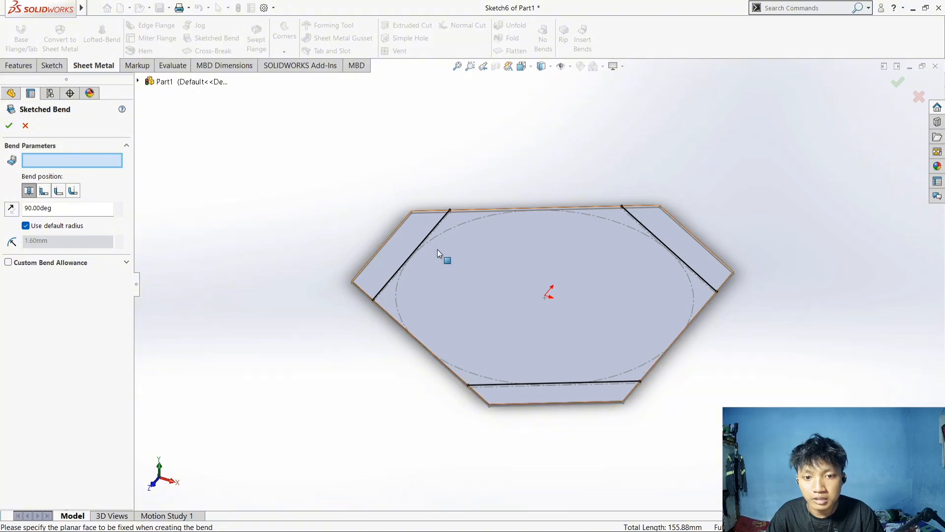
left_click(427, 263)
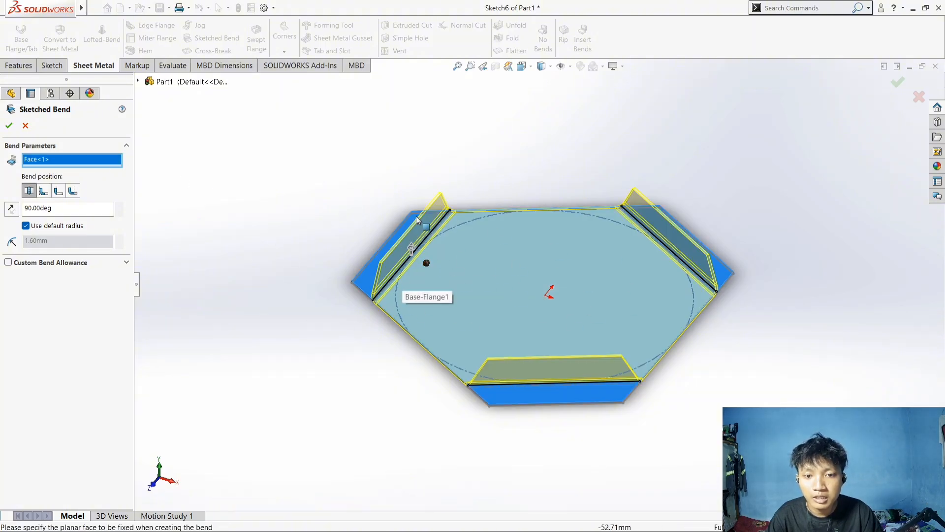
left_click(11, 216)
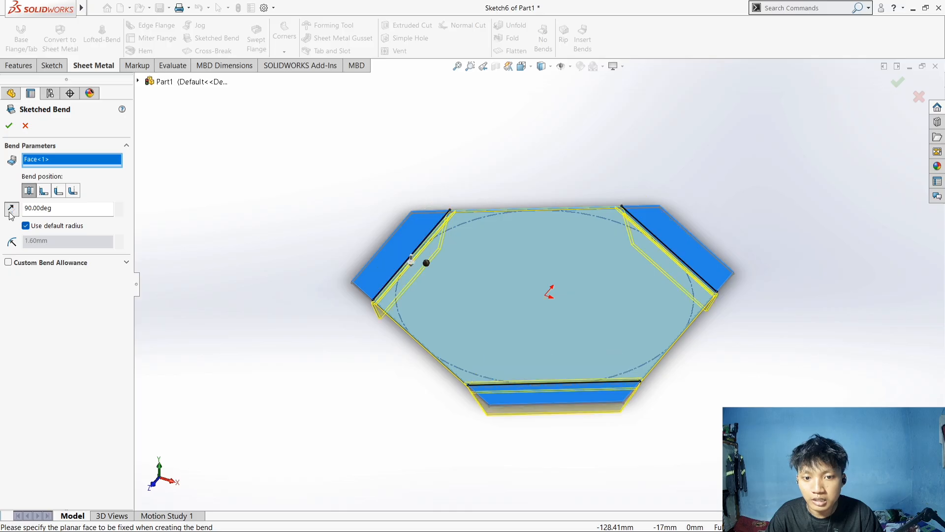
left_click(11, 215)
left_click(10, 215)
left_click(9, 126)
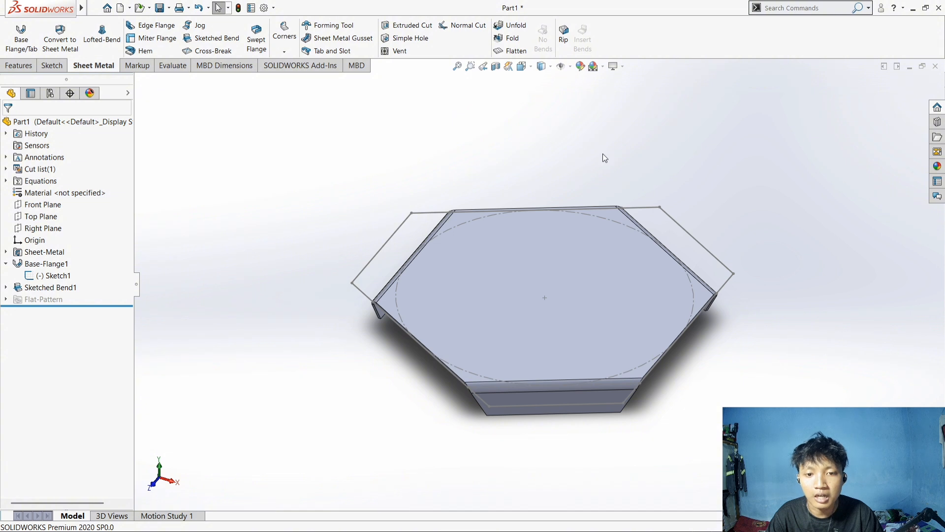
Step: Hide the sketch belonging to the base flange so only the bent hexagonal plate is displayed
right_click(70, 284)
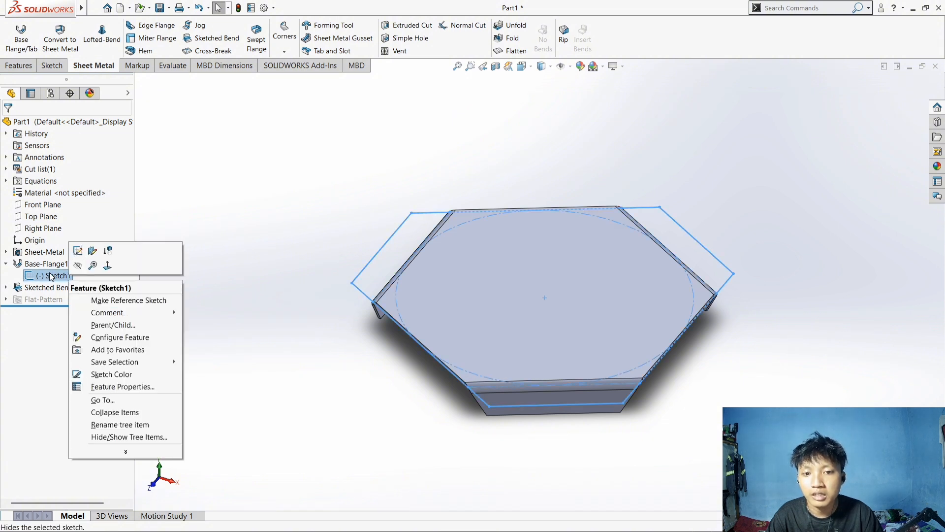
left_click(77, 266)
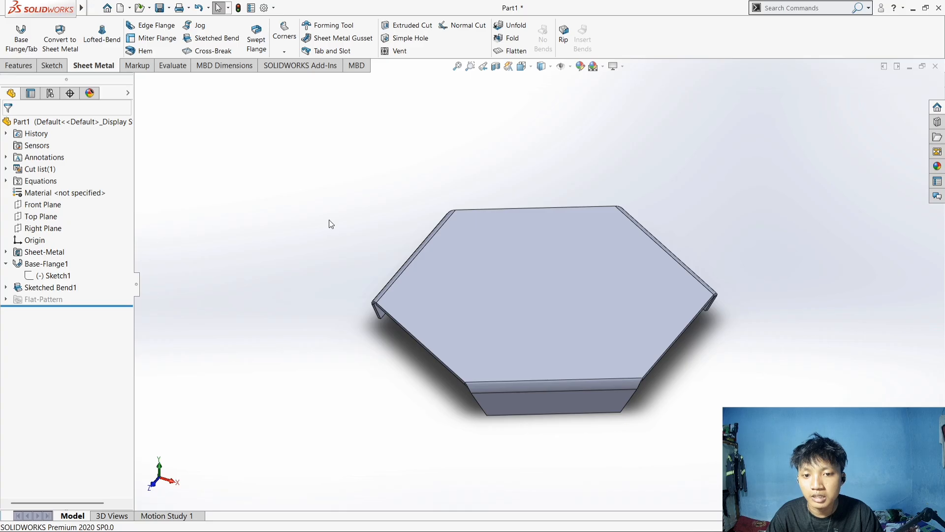
middle_click_drag(809, 371, 655, 394)
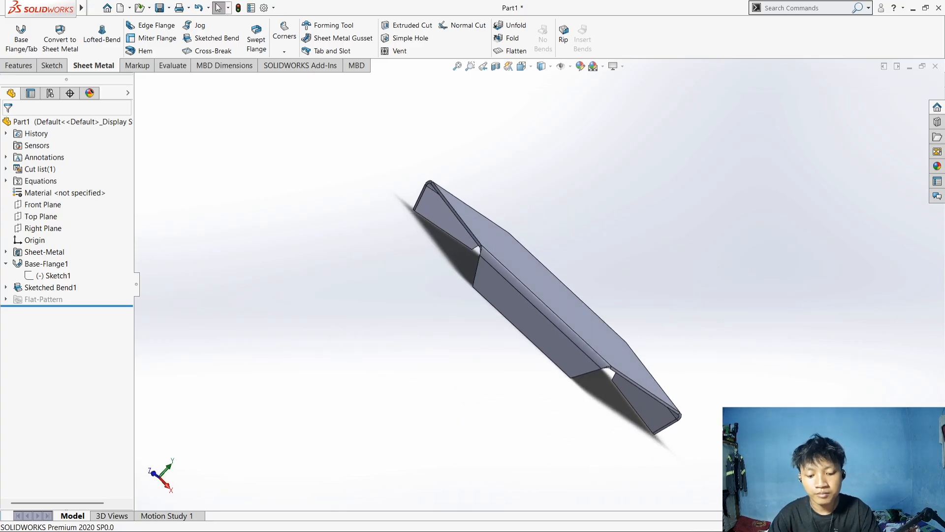
key("ctrl+7")
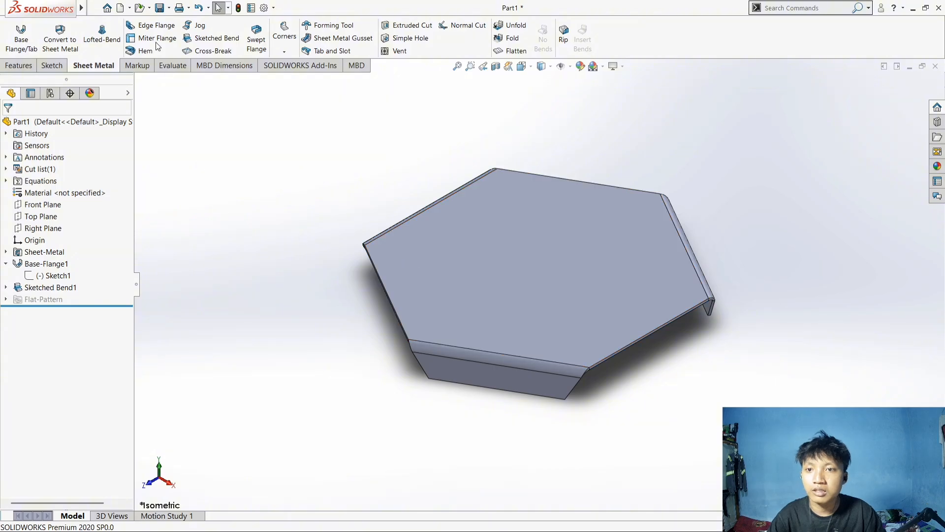
left_click(111, 9)
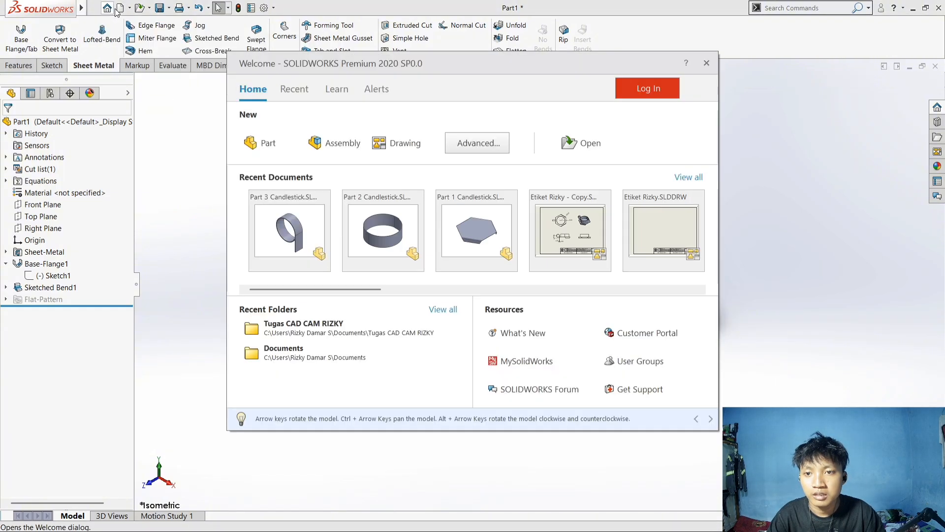
left_click(121, 8)
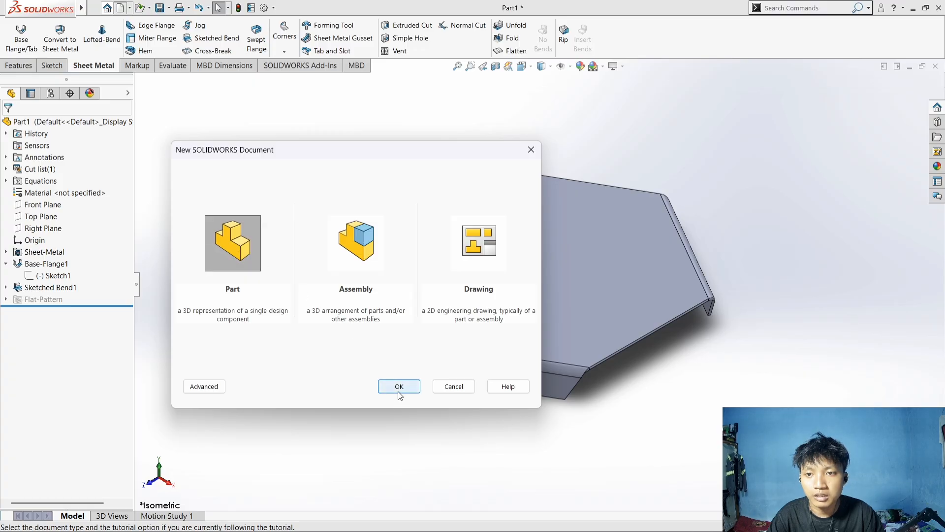
left_click(530, 151)
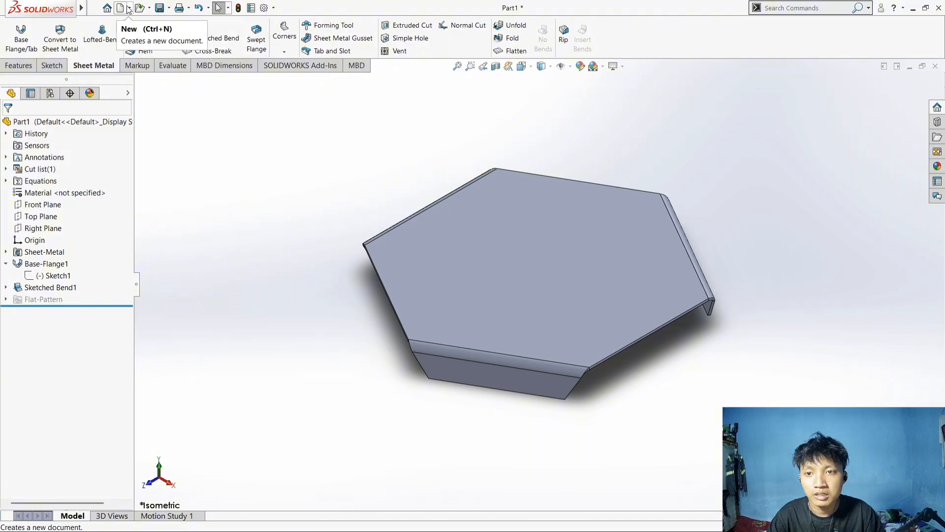
Step: Save the bent hexagonal plate as a part file named "Part1 Candlestick."
left_click(160, 8)
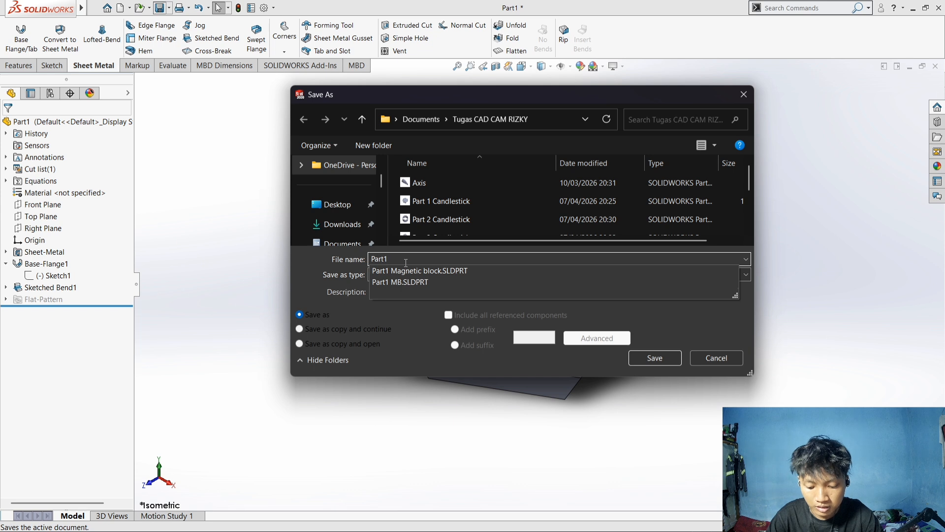
type("Candlestick")
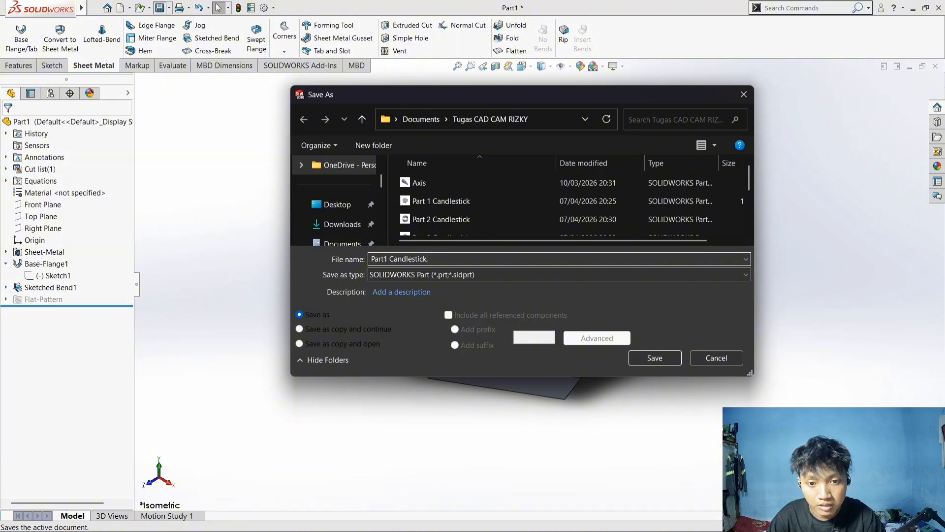
left_click(645, 362)
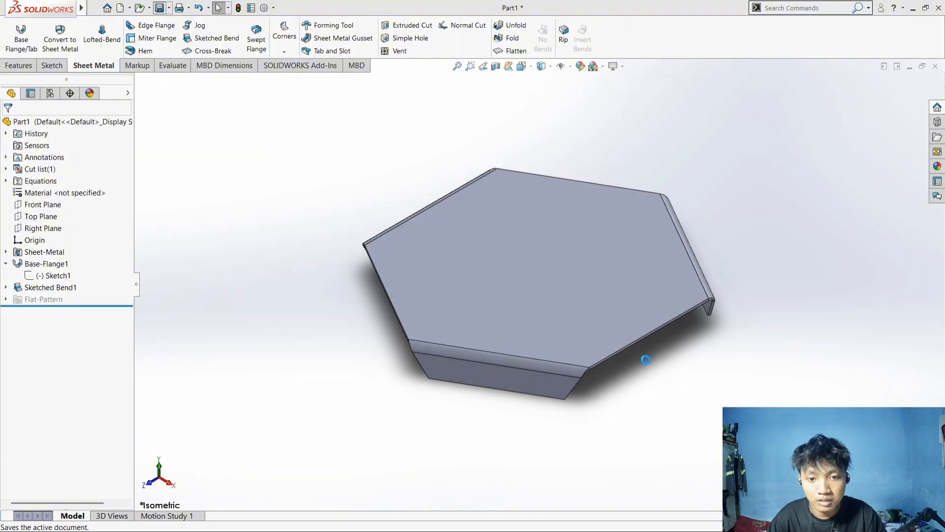
mouse_move(81, 8)
left_click(134, 8)
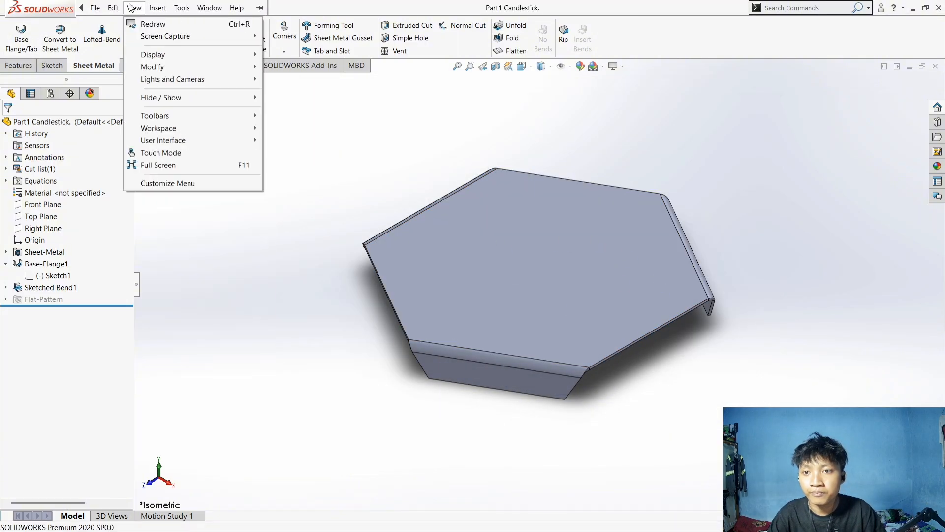
mouse_move(113, 8)
left_click(440, 147)
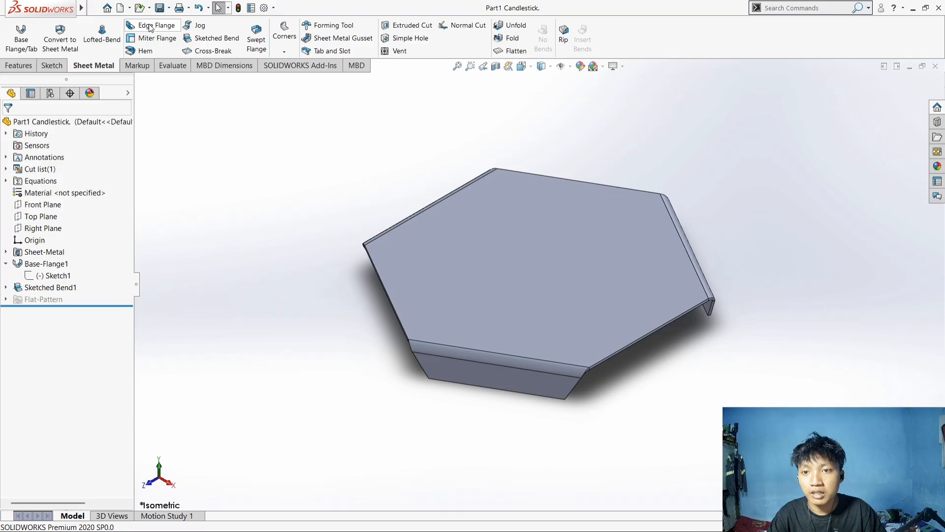
Step: Create a new part document and start a sketch on its Top Plane
left_click(121, 8)
left_click(236, 247)
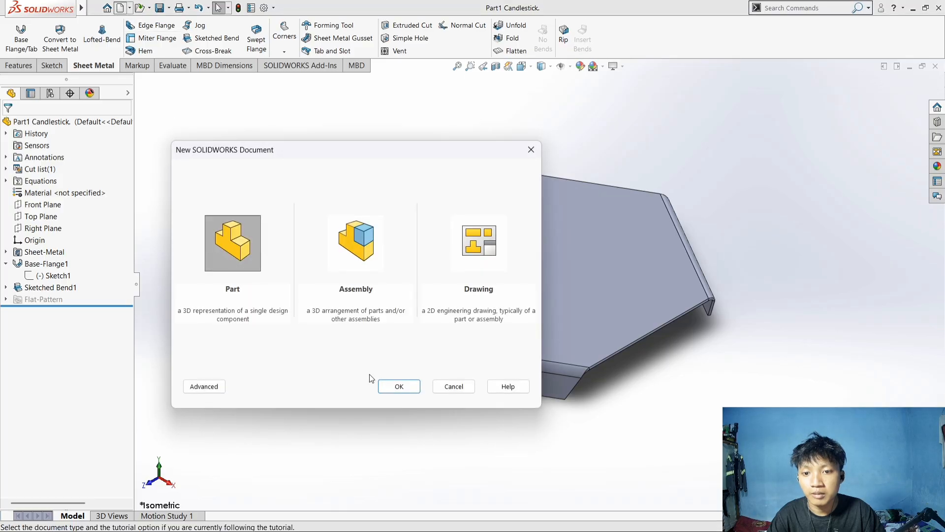
left_click(395, 388)
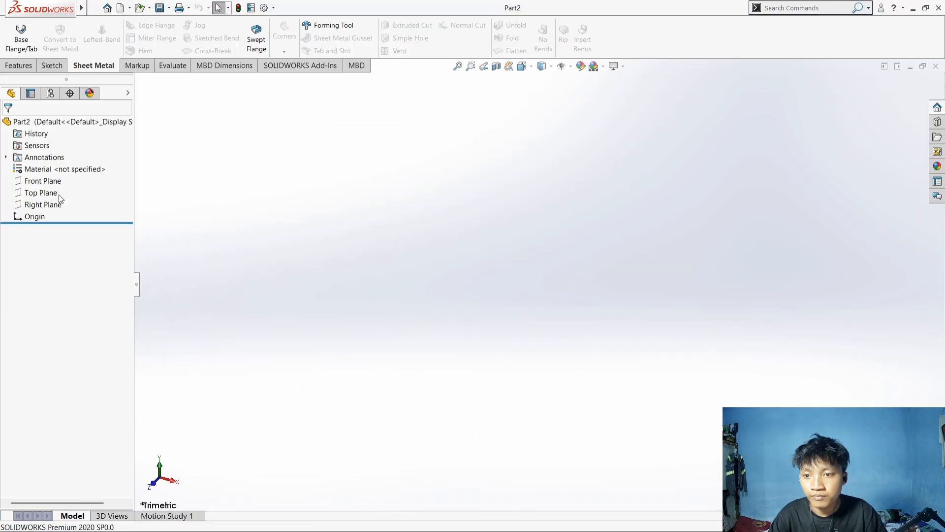
left_click(55, 193)
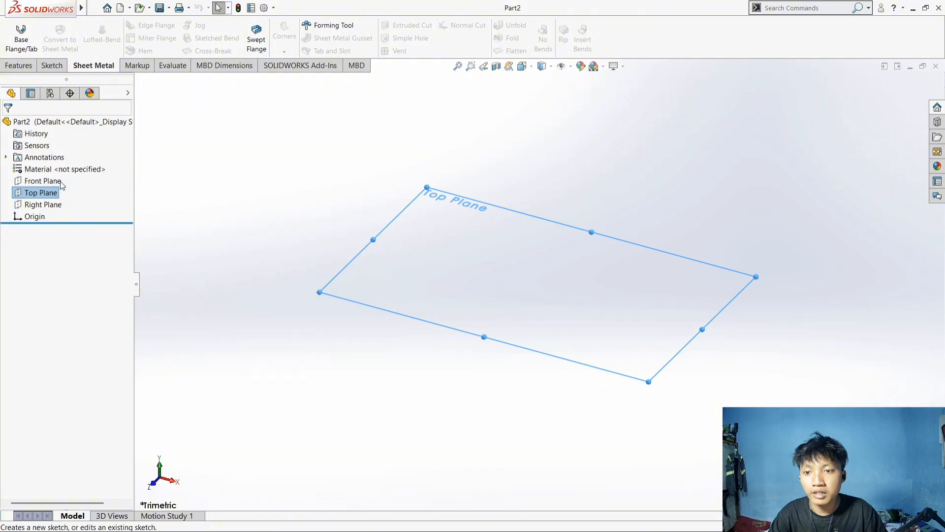
left_click(74, 176)
left_click(337, 131)
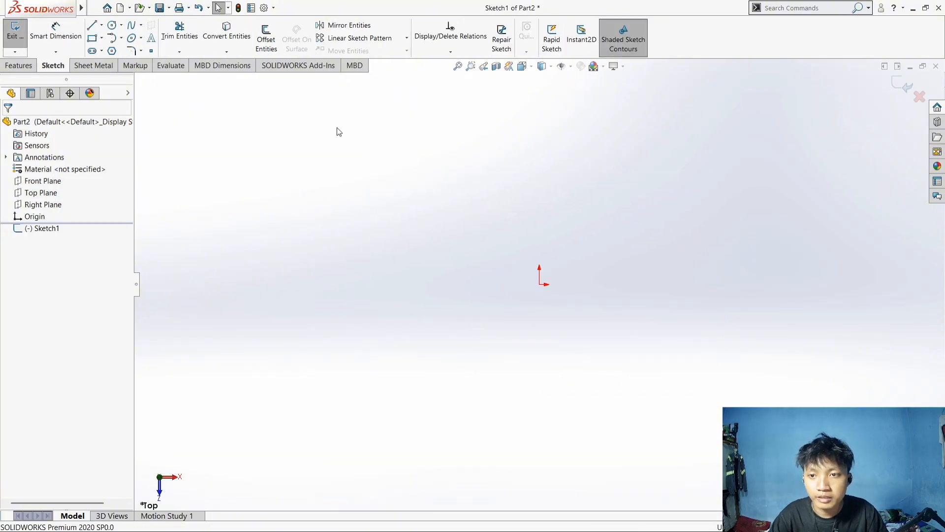
Step: Sketch a Centerpoint Arc around the origin with a radius of about 73 mm, sweeping about 209° and open toward positive X
left_click(116, 39)
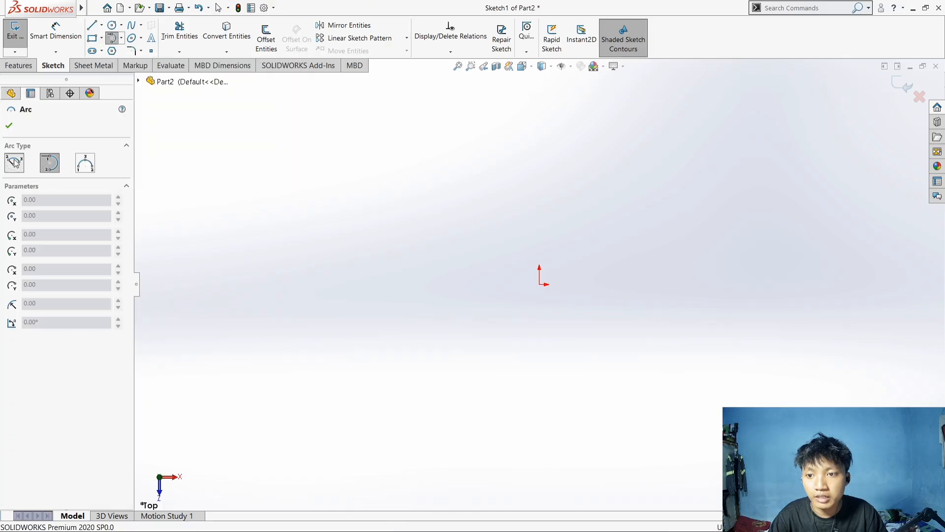
left_click(15, 162)
left_click(122, 38)
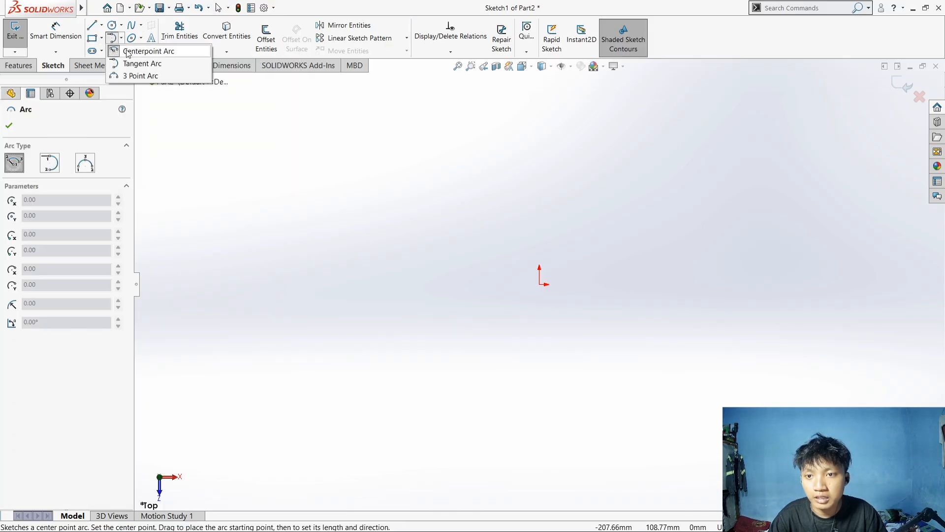
left_click(128, 51)
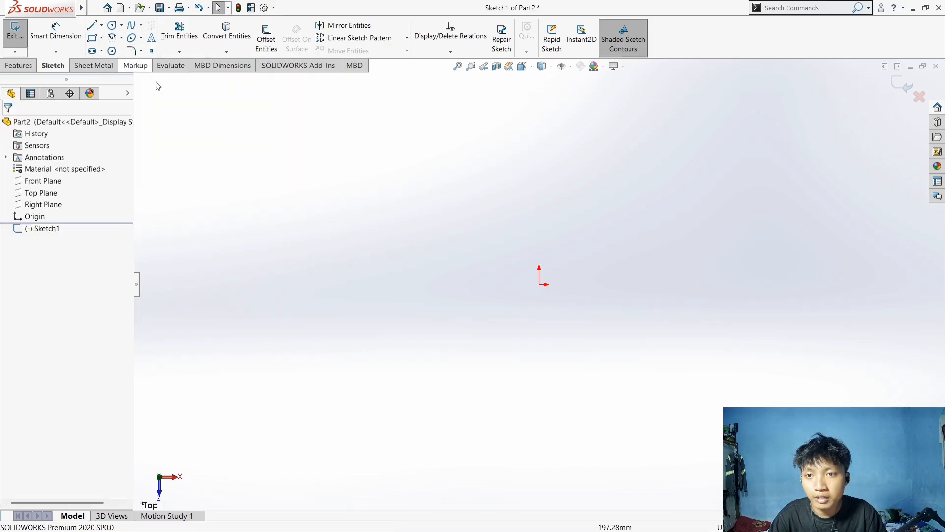
left_click(540, 284)
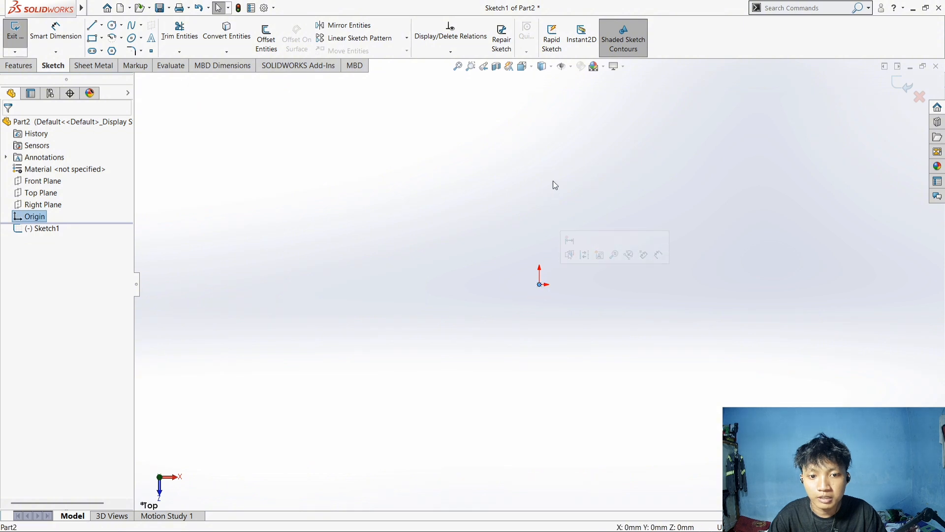
left_click(113, 40)
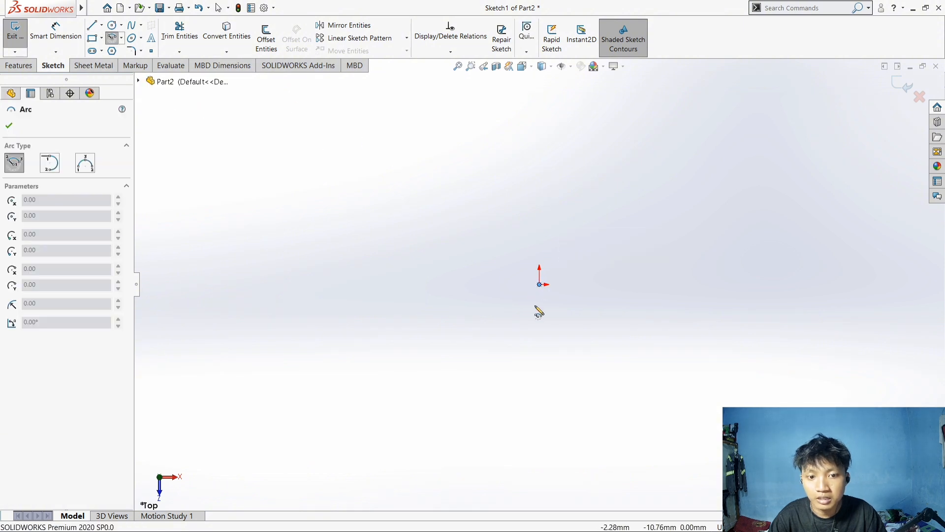
left_click(540, 285)
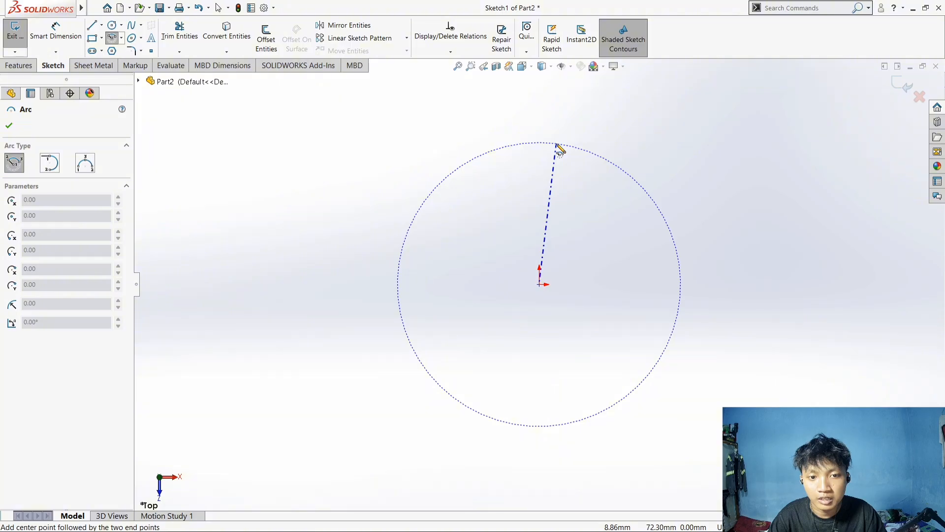
left_click(557, 144)
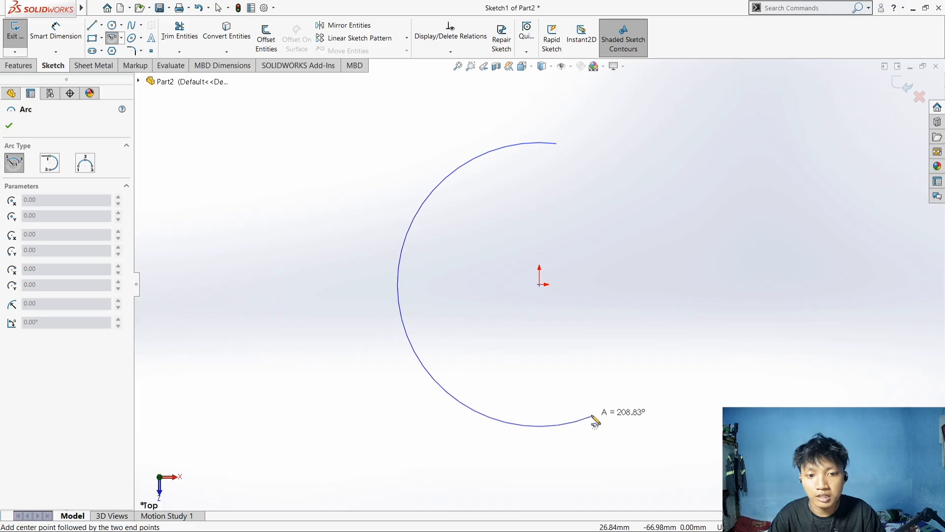
left_click(594, 417)
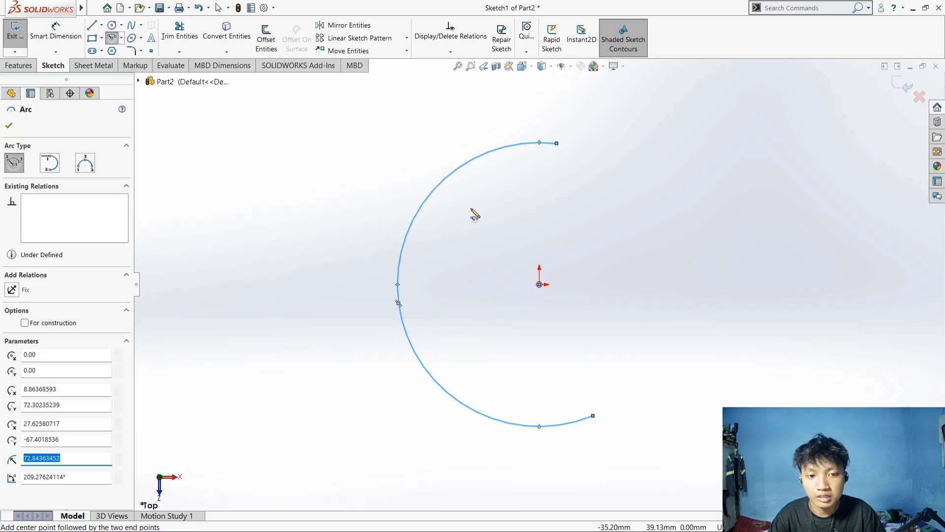
Step: Sketch a Tangent Arc of about 71 mm radius from the first arc's lower end, ending just inside and overlapping its upper end
left_click(120, 39)
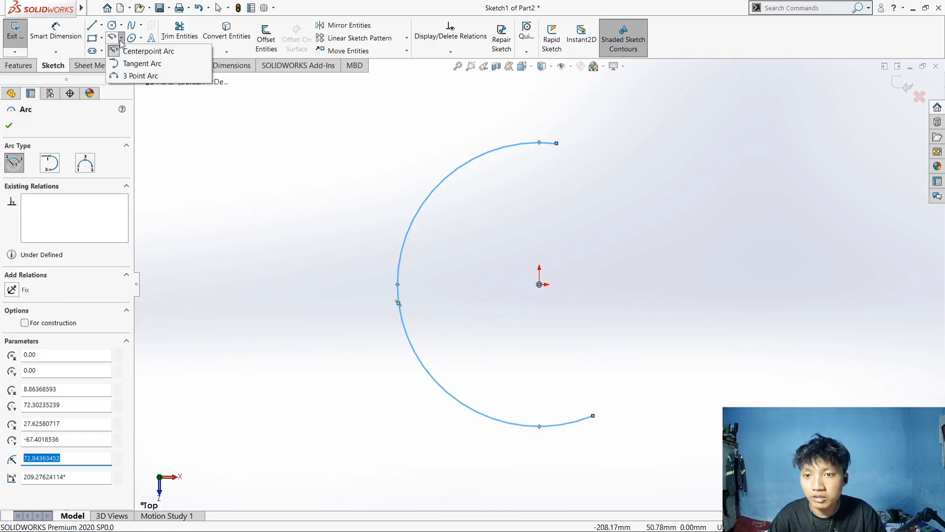
left_click(136, 68)
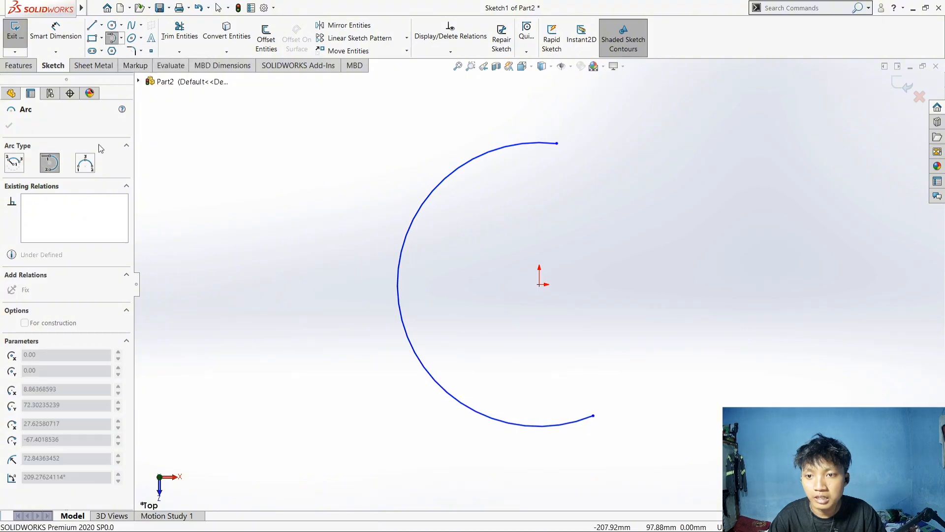
left_click(593, 416)
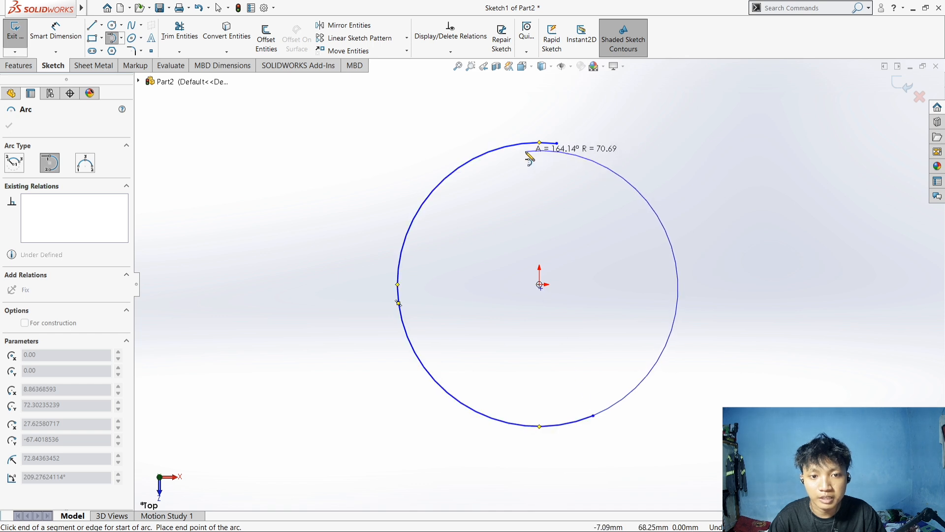
left_click(526, 151)
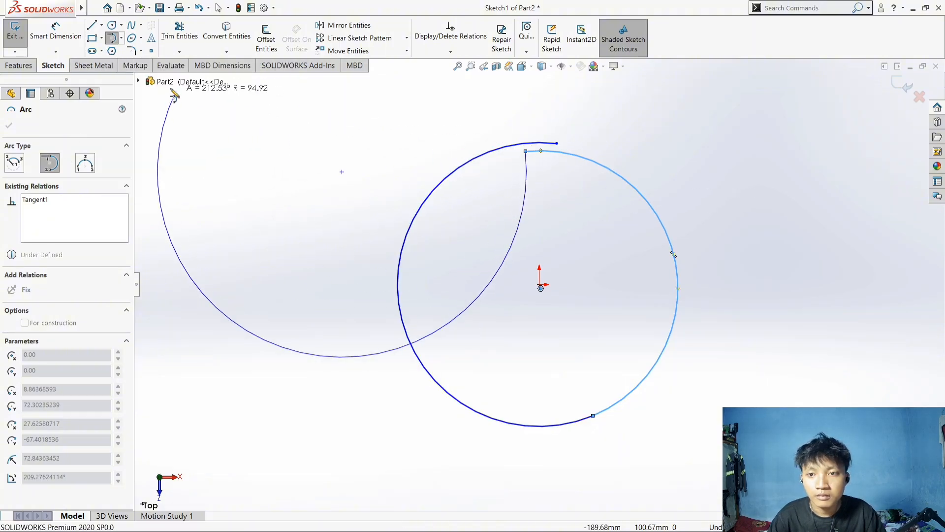
key("Escape")
left_click(54, 39)
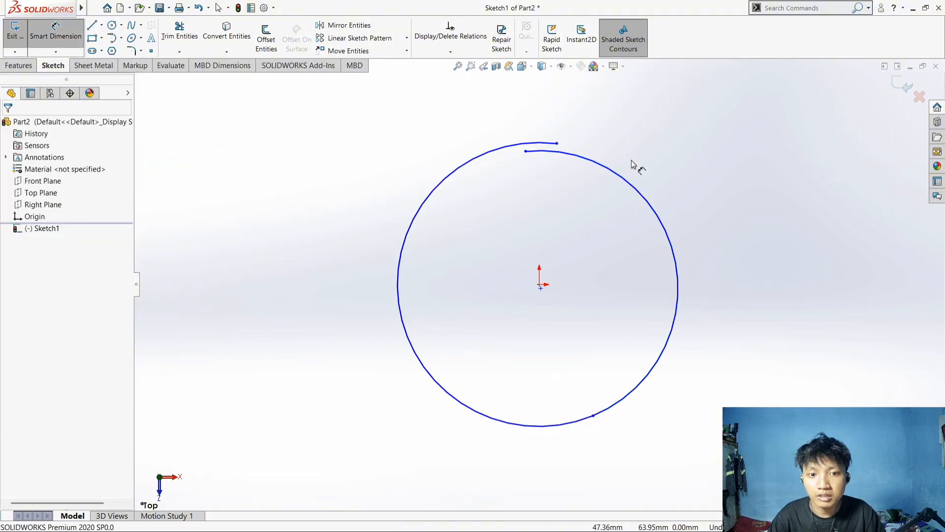
key("Escape")
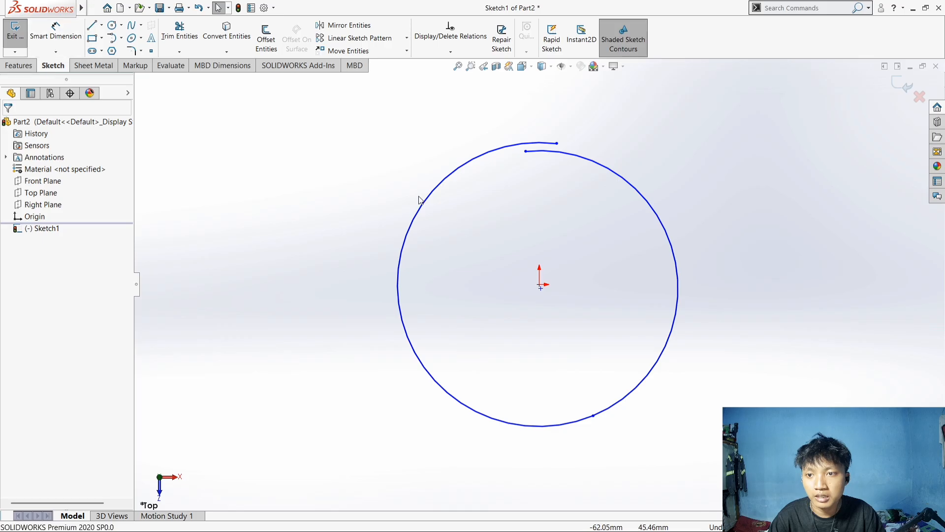
Step: Add a Vertical relation between the origin and the center point of the tangent arc
scroll(539, 292, "down", 5)
scroll(542, 285, "up", 2)
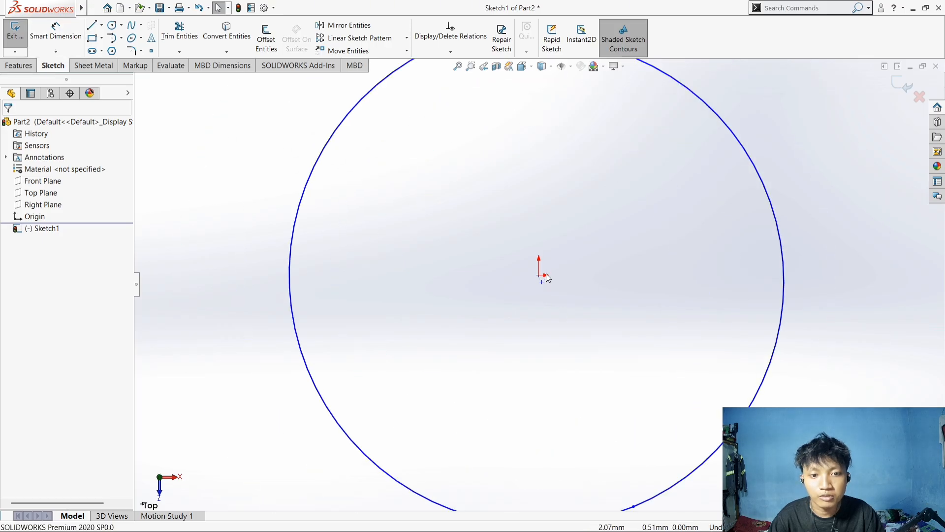
scroll(545, 273, "down", 2)
scroll(545, 275, "down", 2)
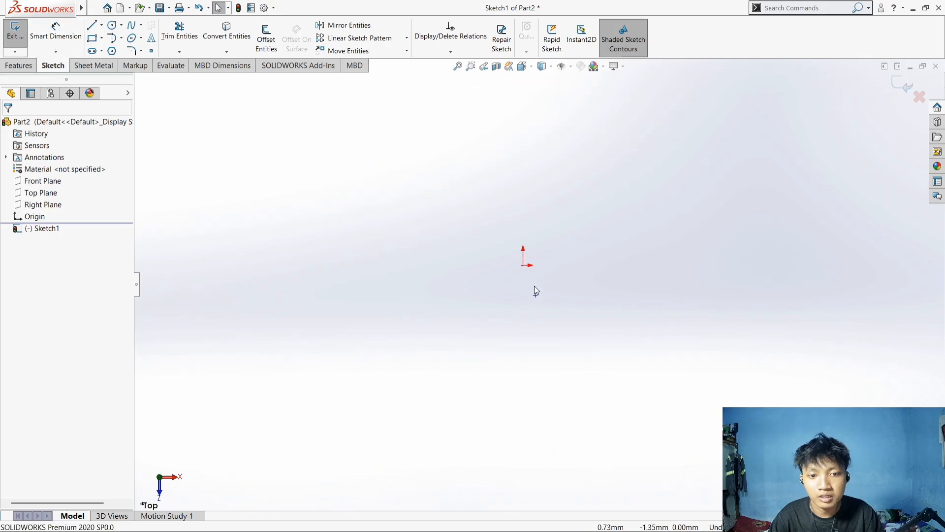
scroll(527, 279, "down", 4)
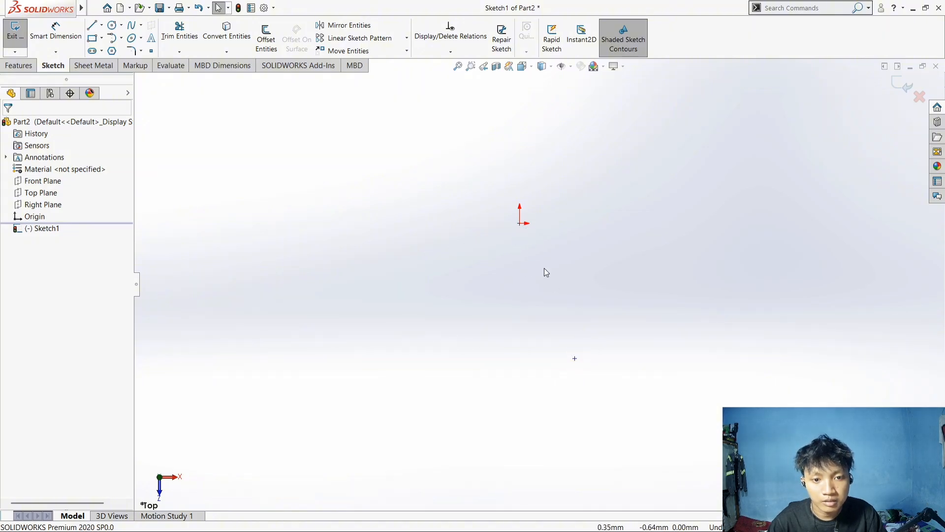
left_click(520, 226)
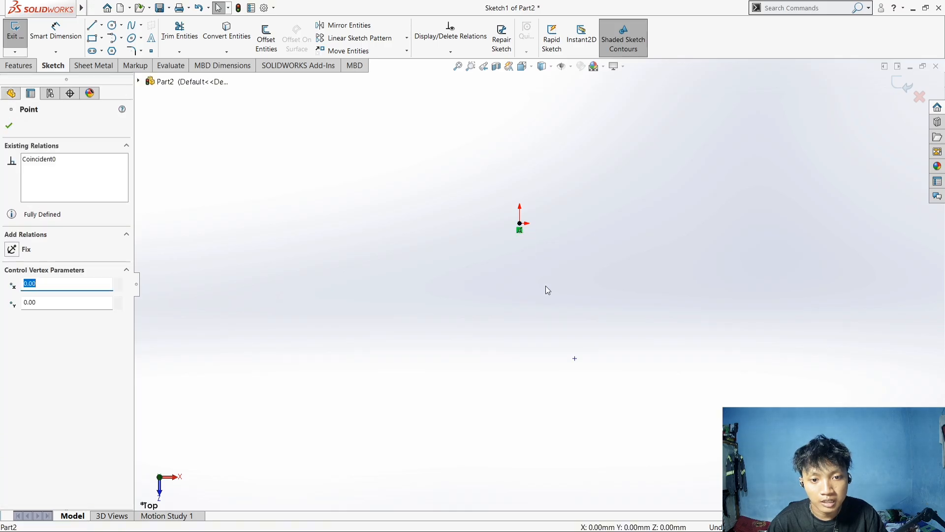
left_click(575, 358, "ctrl")
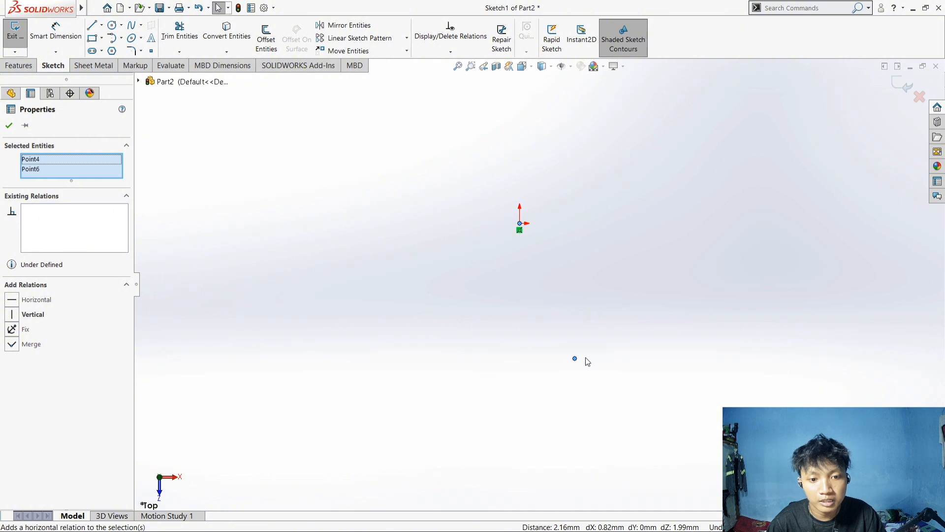
right_click(638, 306)
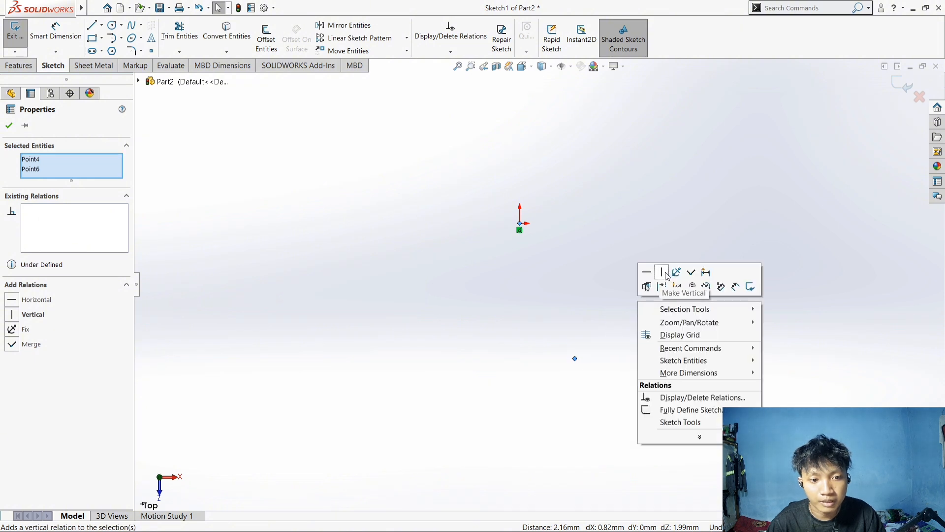
left_click(663, 272)
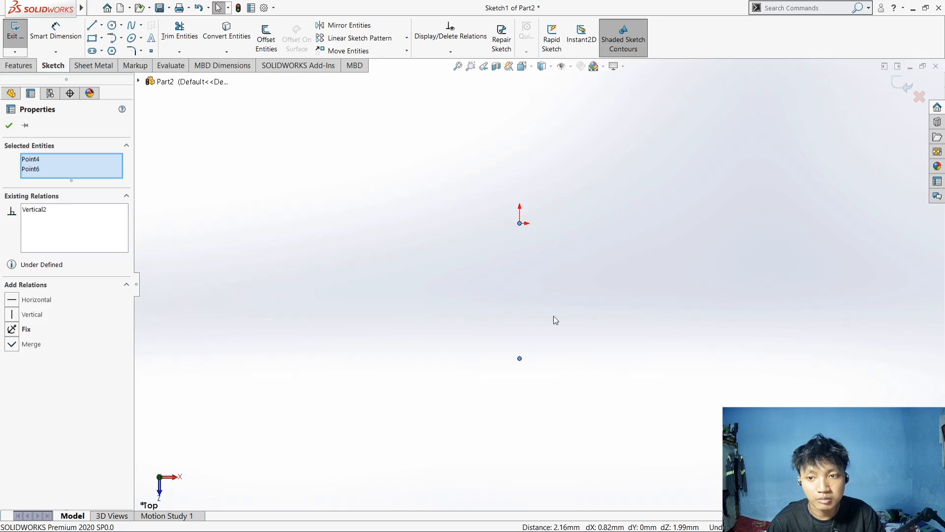
left_click(10, 126)
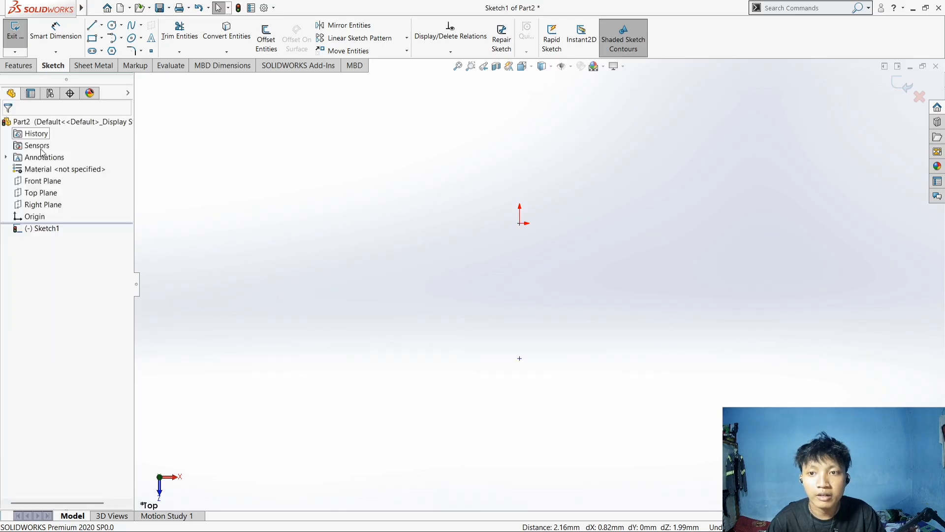
Step: Dimension the vertical distance between the origin and the tangent arc's center point as 0.5 mm
left_click(55, 30)
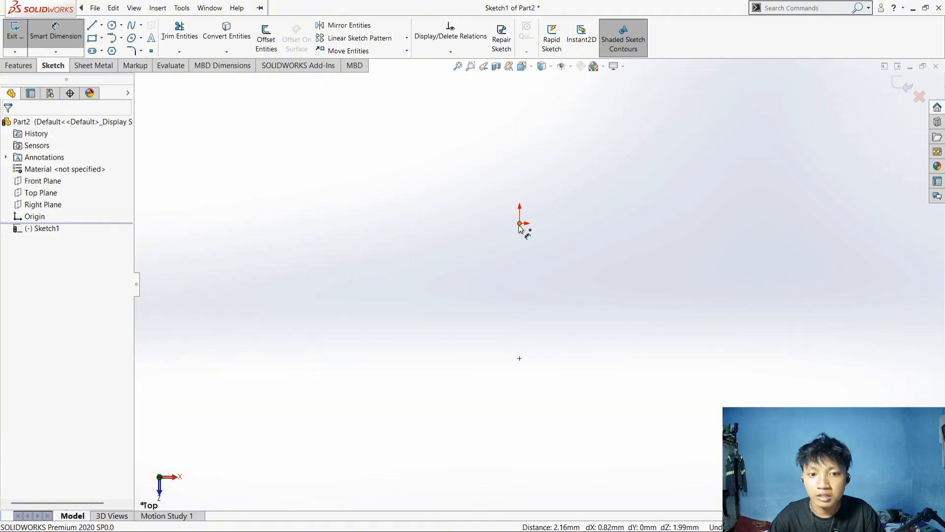
left_click(520, 225)
left_click(520, 360)
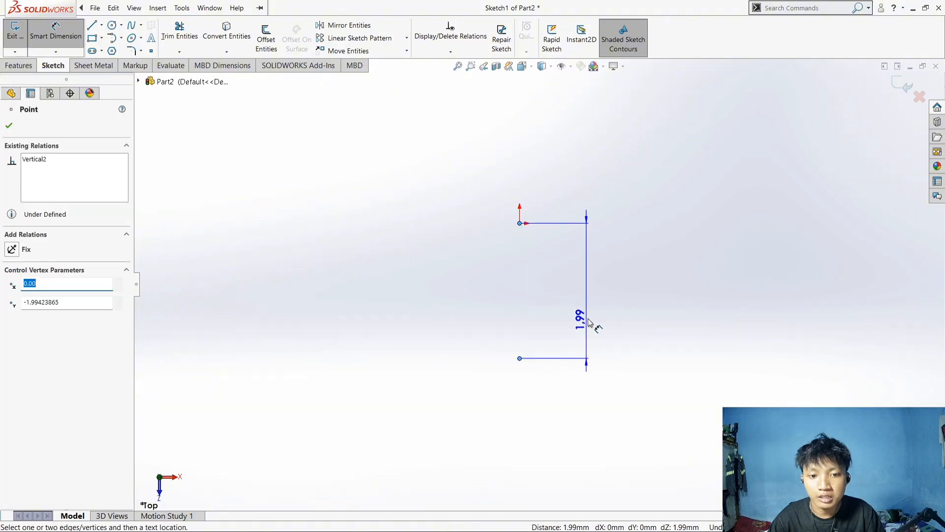
left_click(610, 308)
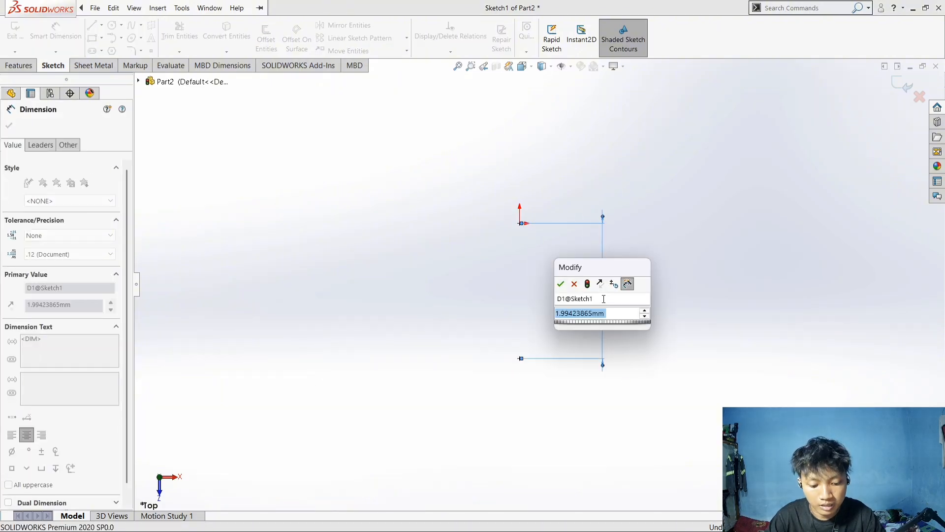
type("0.5")
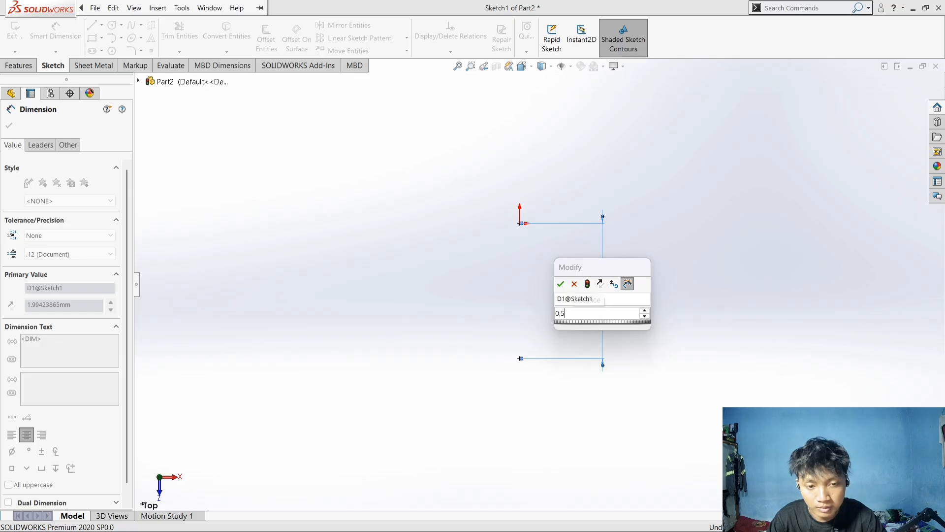
key("Return")
Step: Dimension the radius of the tangent arc as 35 mm
scroll(571, 304, "down", 2)
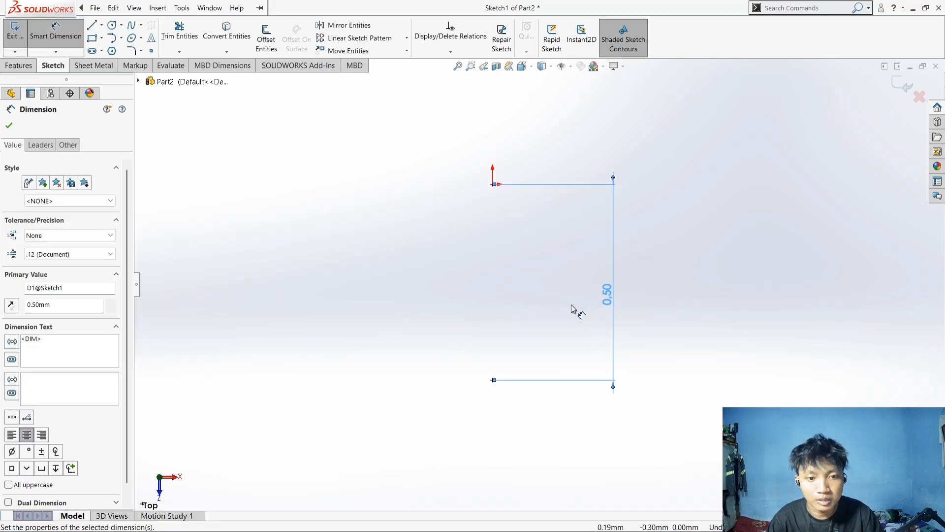
scroll(568, 303, "up", 11)
scroll(539, 293, "up", 3)
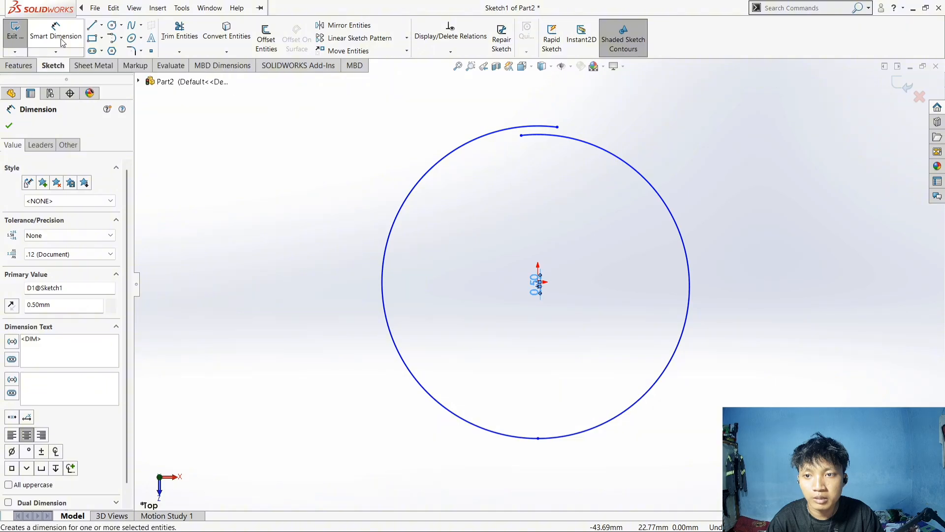
left_click(68, 43)
left_click(685, 232)
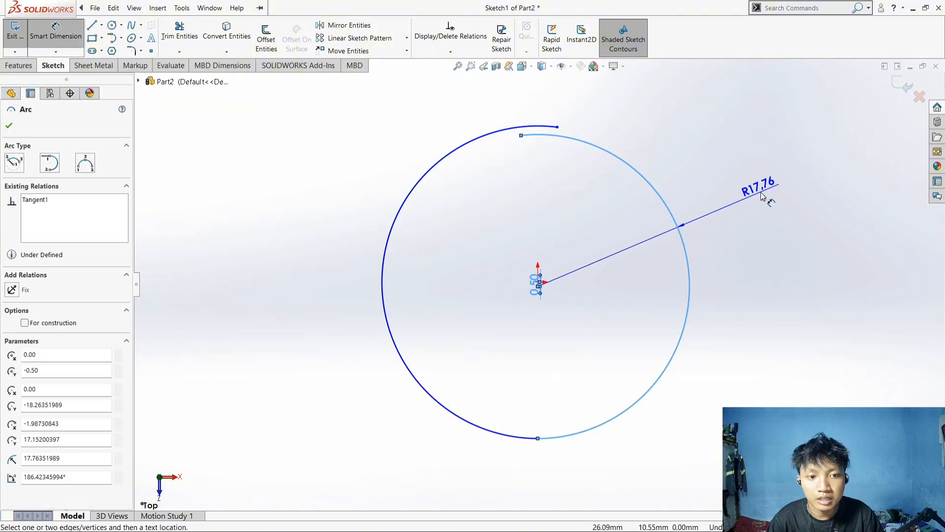
left_click(762, 193)
type("35")
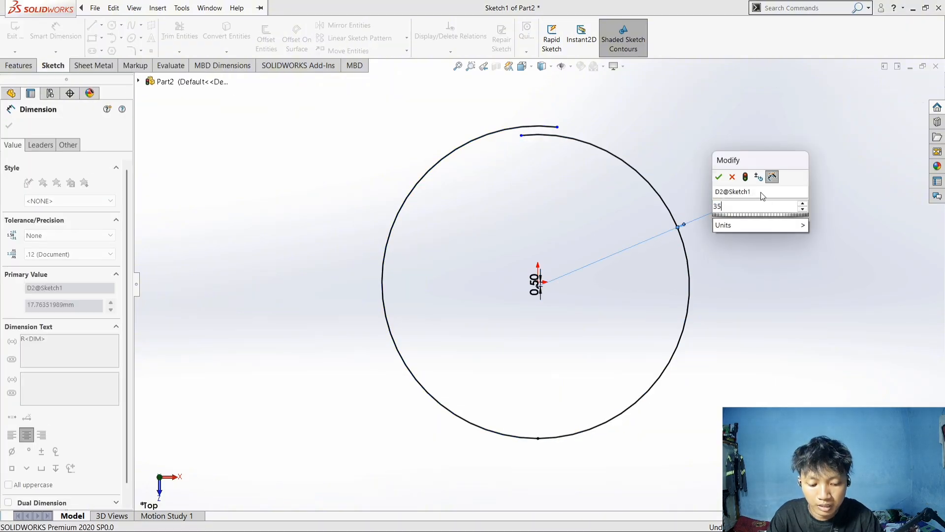
key("Return")
Step: Dimension the horizontal overlap between the free ends of the two arcs as 10 mm
scroll(760, 192, "up", 5)
scroll(721, 201, "down", 1)
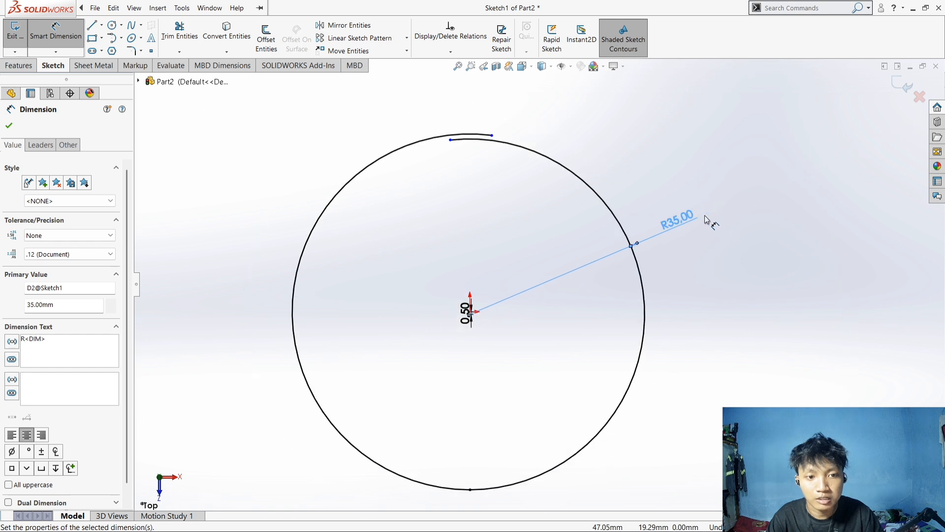
scroll(514, 234, "down", 1)
scroll(493, 231, "up", 1)
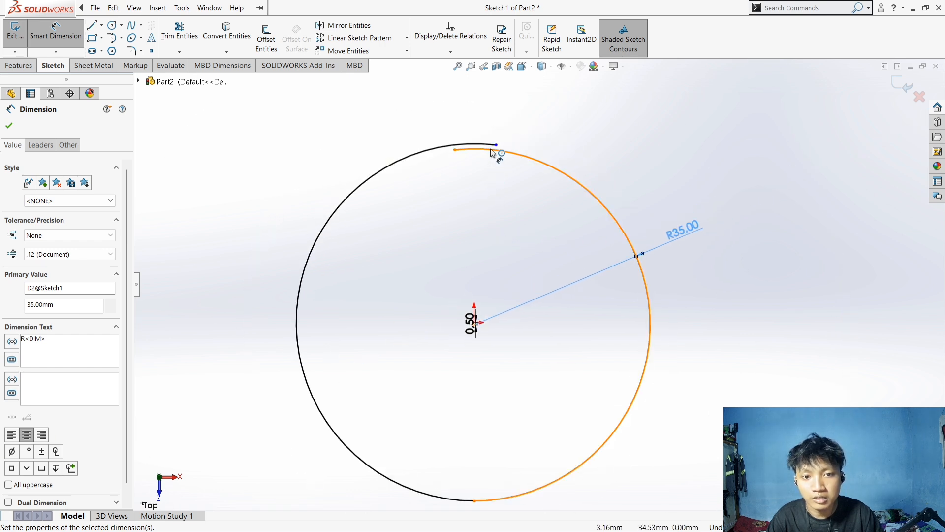
left_click(455, 150)
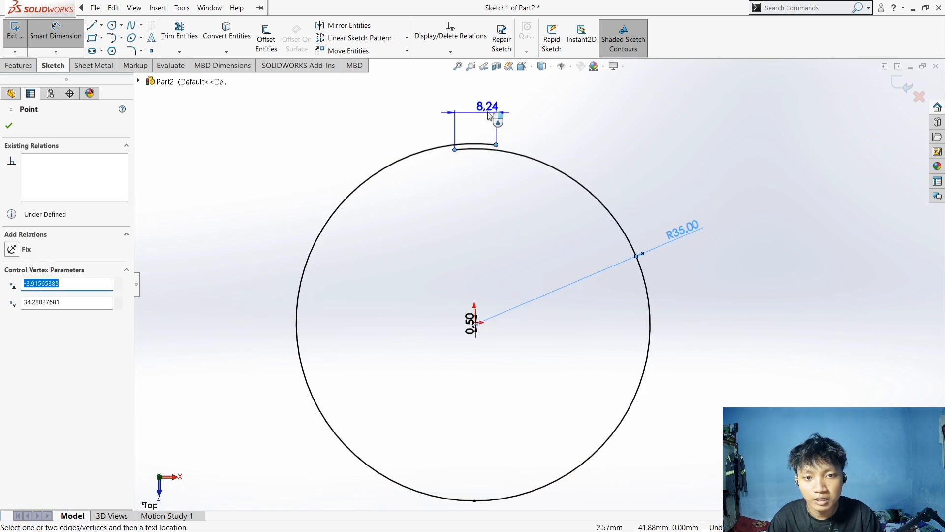
left_click(487, 100)
type("10")
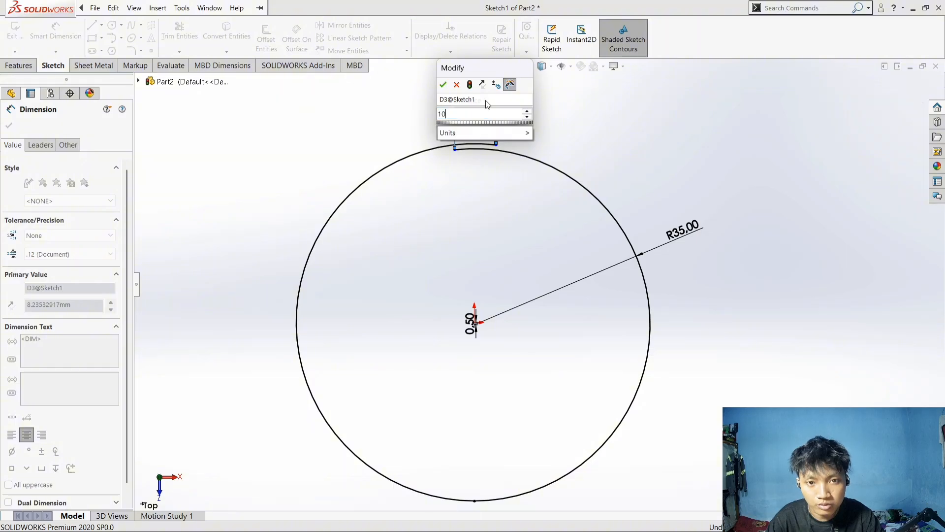
key("Return")
scroll(470, 188, "up", 3)
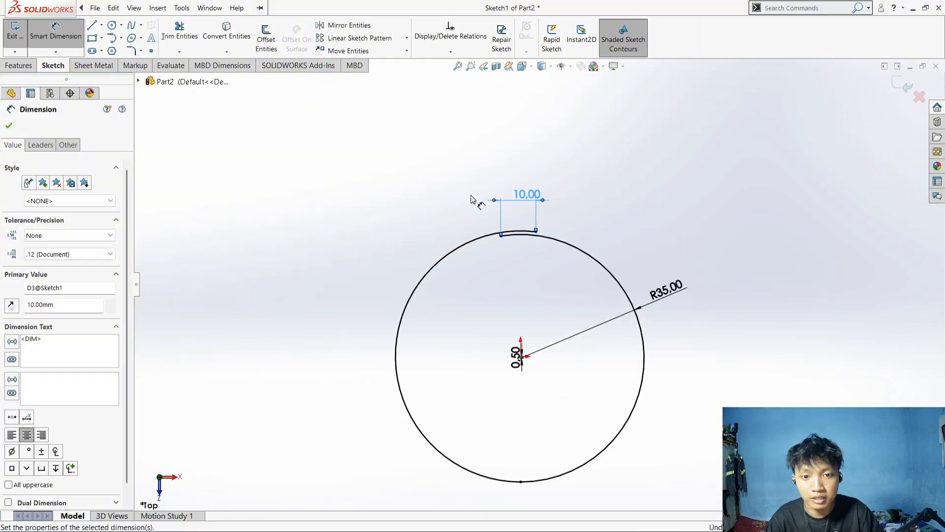
scroll(540, 386, "down", 3)
scroll(540, 412, "up", 2)
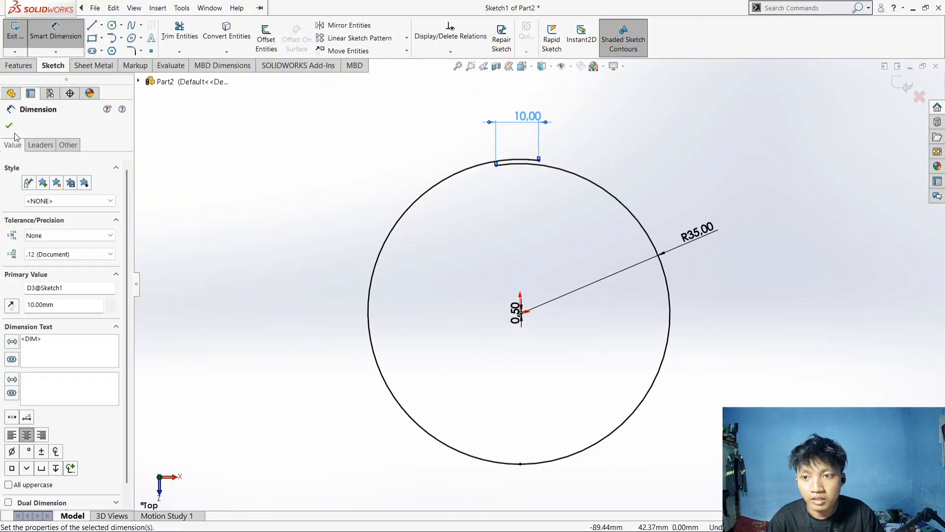
key("Escape")
Step: Create a sheet metal Base Flange from the overlapping arc sketch with a Blind depth of 25 mm
left_click(94, 65)
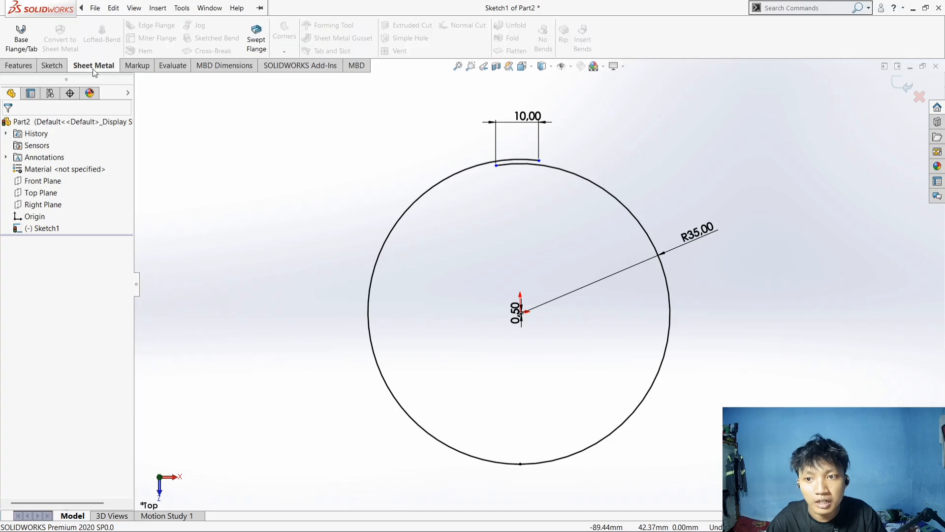
left_click(30, 38)
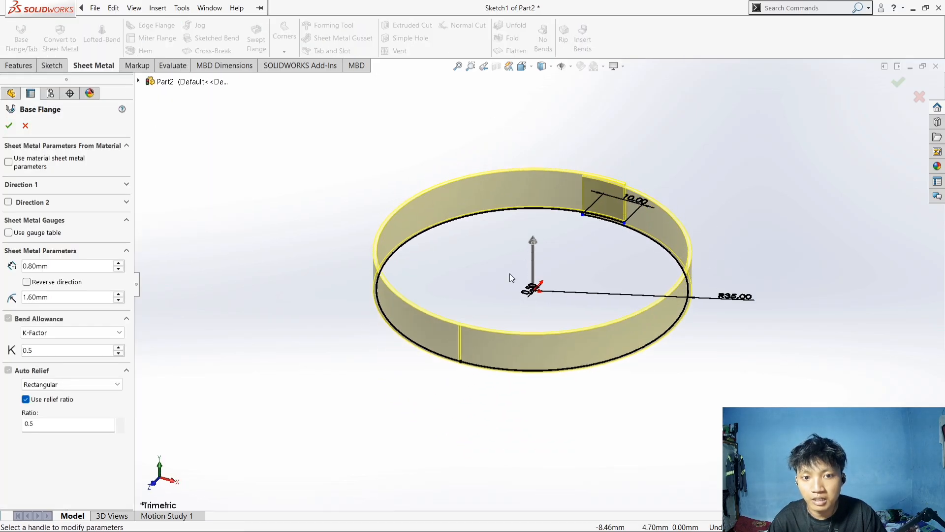
left_click(127, 184)
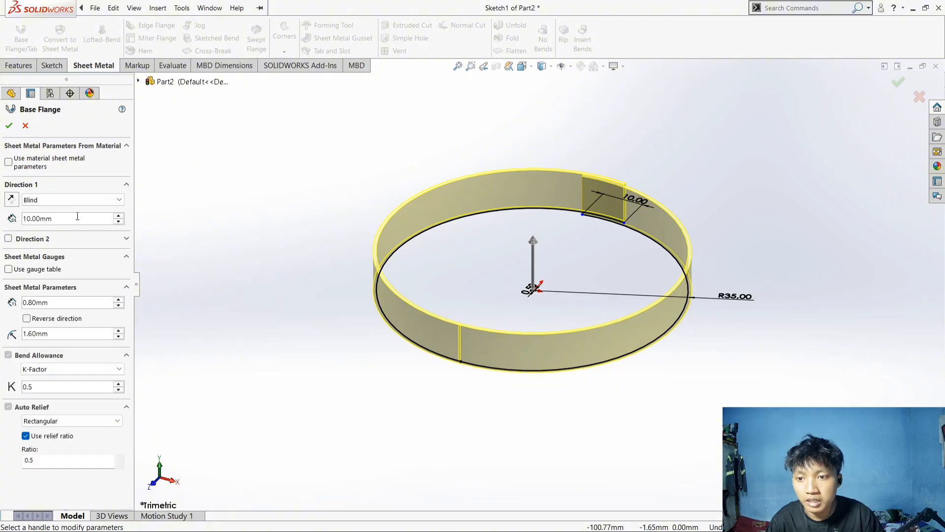
left_click(126, 186)
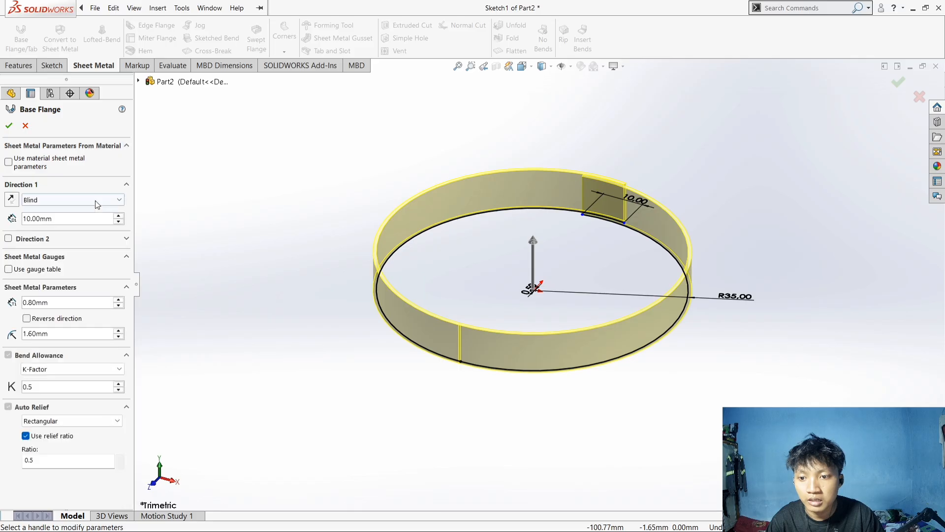
double_click(66, 217)
type("25")
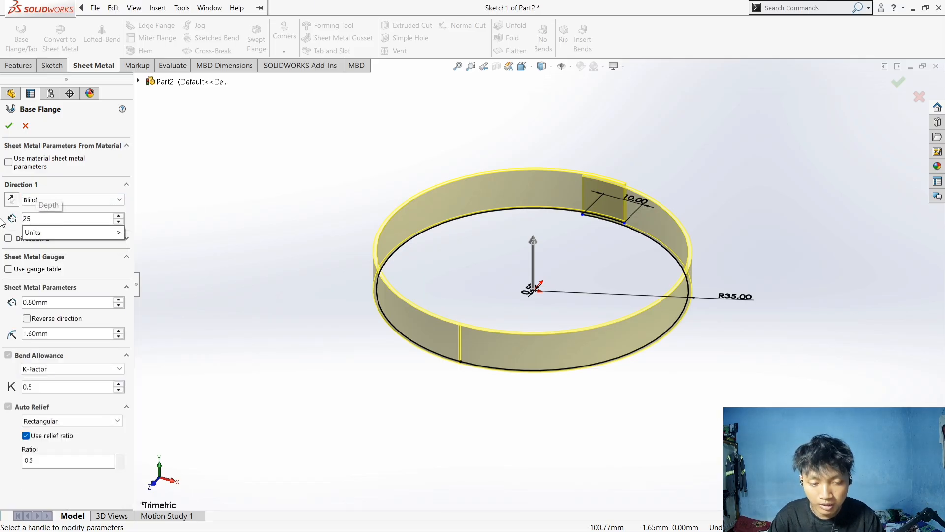
key("Return")
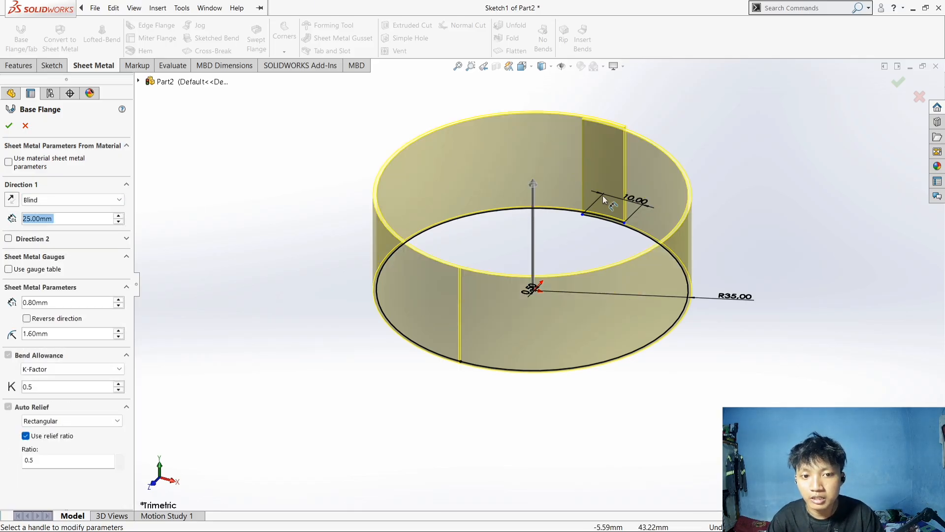
left_click(9, 125)
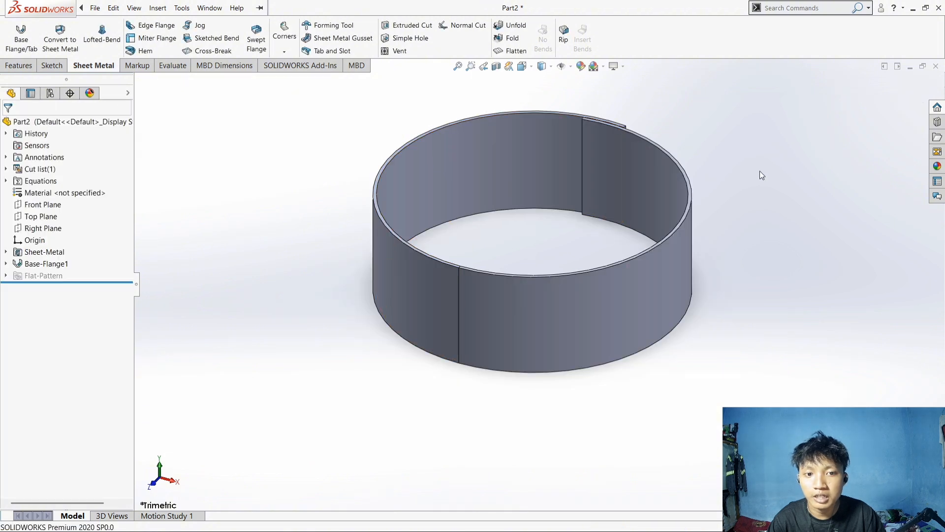
Step: Save the overlapping ring part under the file name "Part2 Candlestick." as a SOLIDWORKS Part in the current folder
middle_click_drag(762, 175, 682, 248)
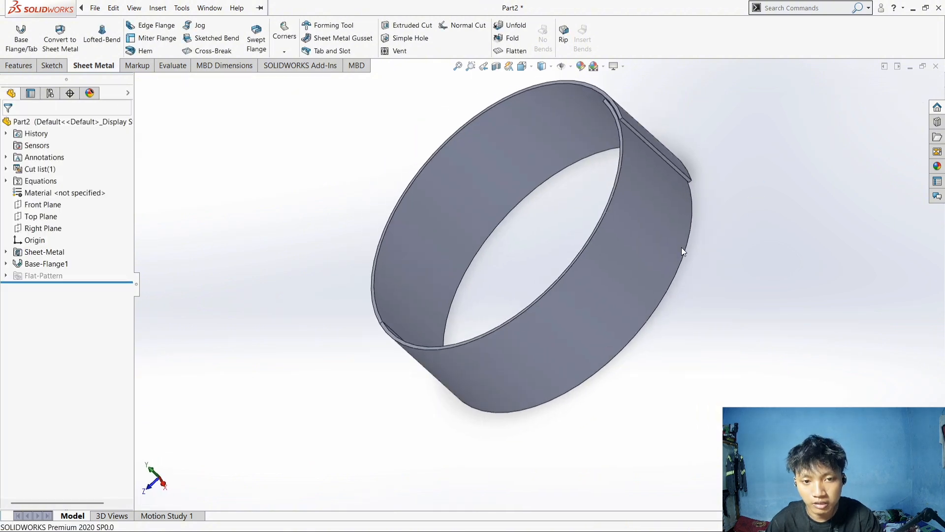
key("ctrl+7")
left_click(156, 9)
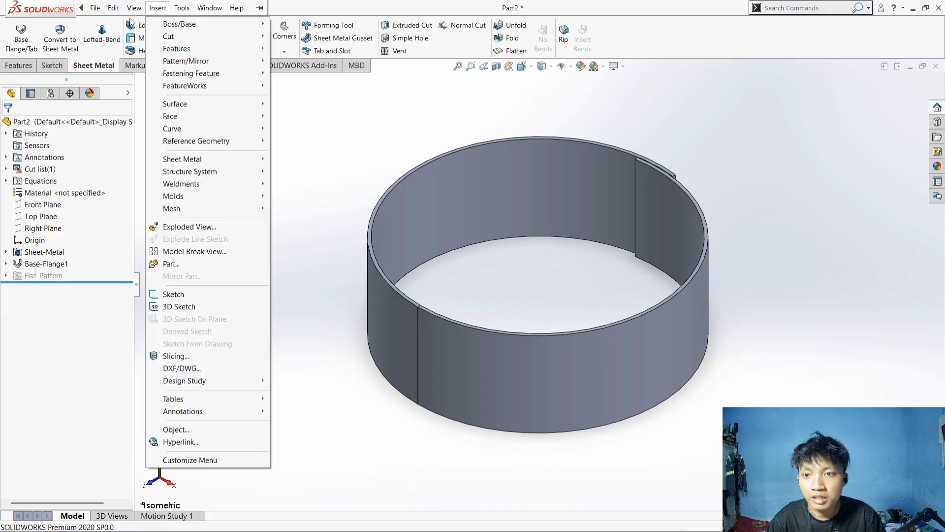
left_click(370, 142)
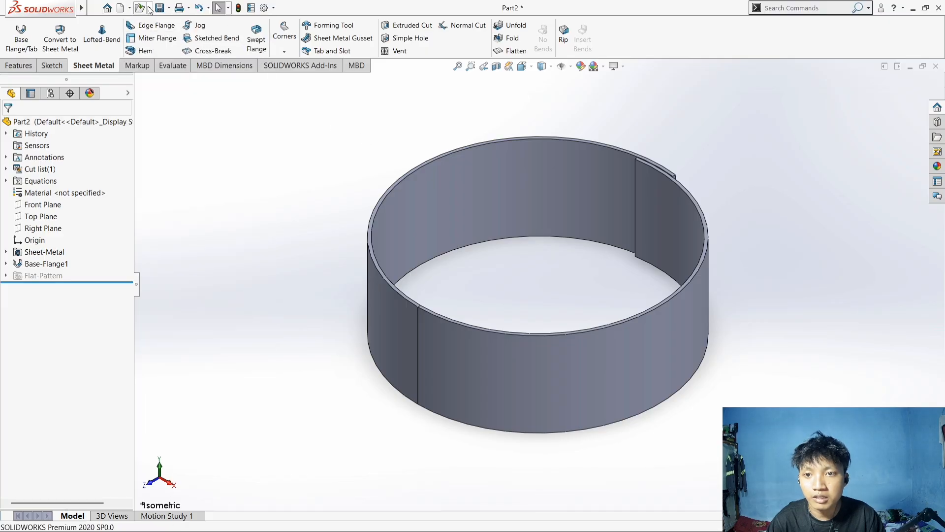
left_click(168, 8)
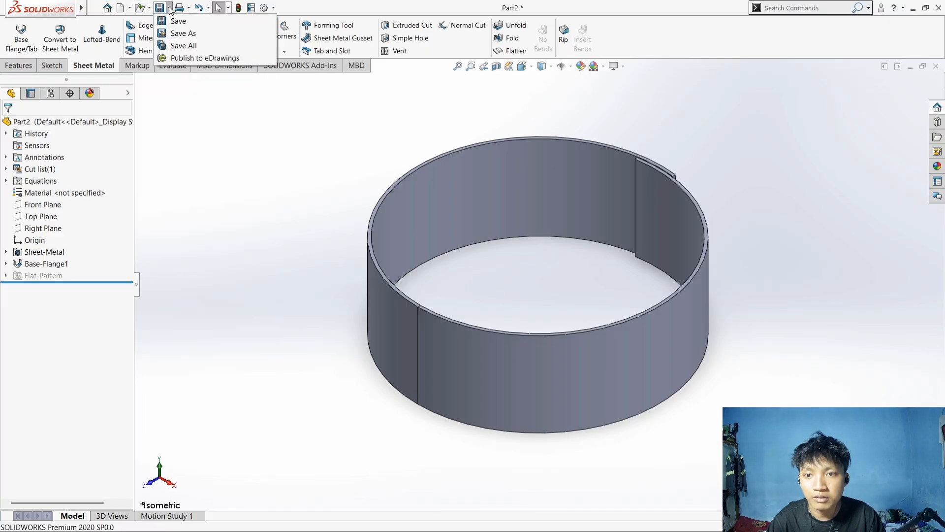
left_click(186, 33)
left_click(397, 260)
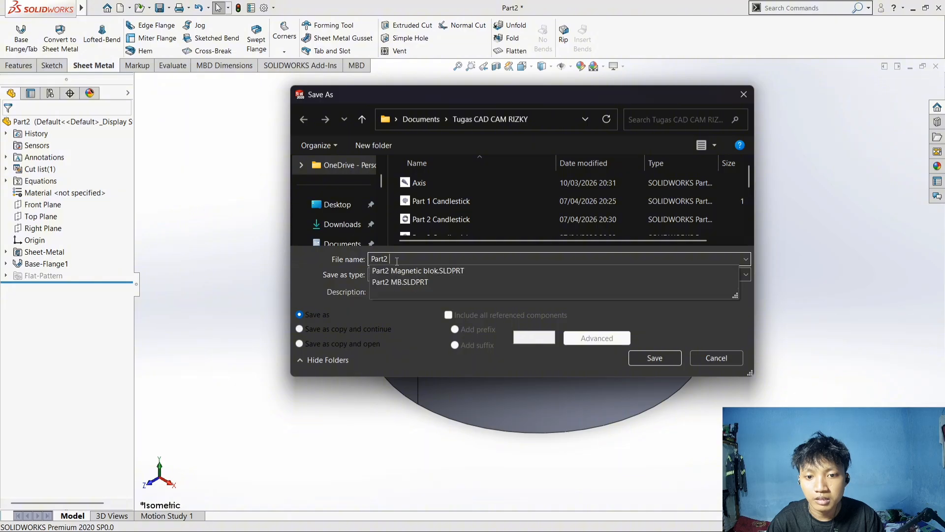
type("Candlestick")
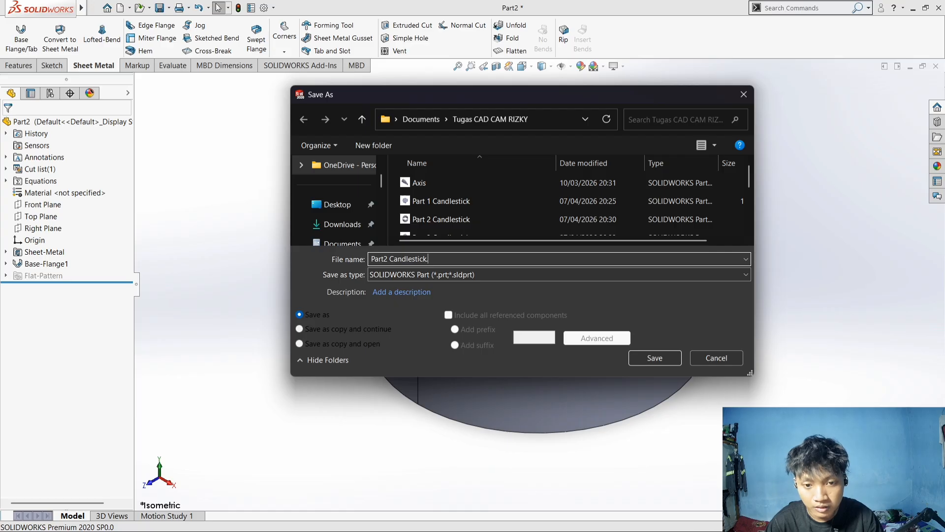
left_click(655, 358)
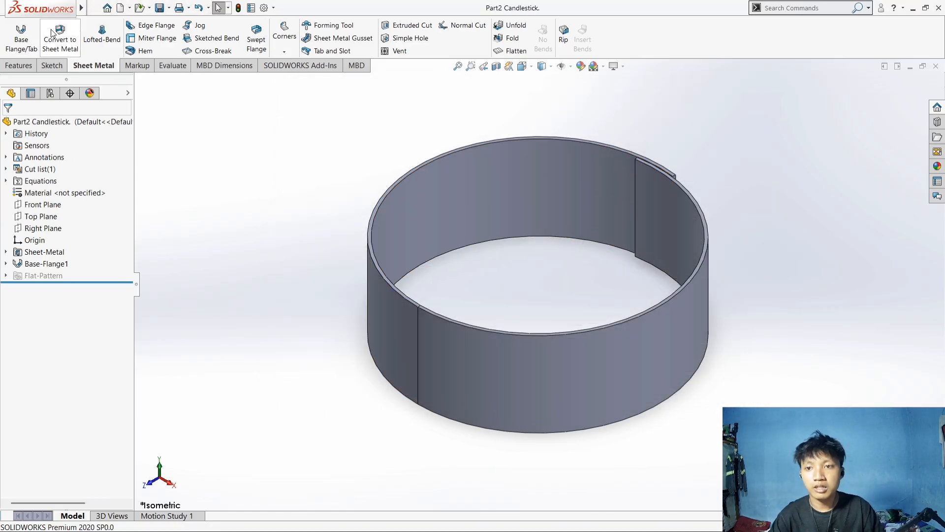
Step: Create a new part document and open a sketch on its Front Plane
left_click(121, 8)
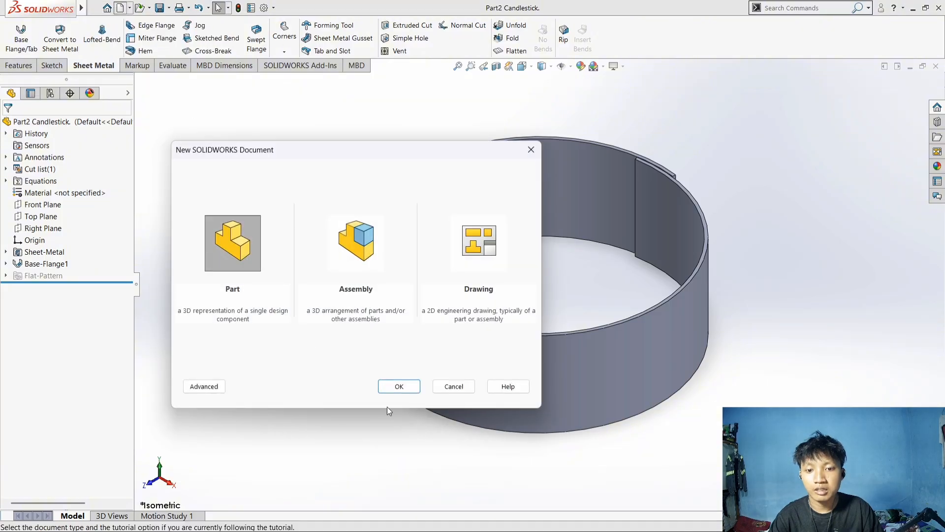
left_click(398, 386)
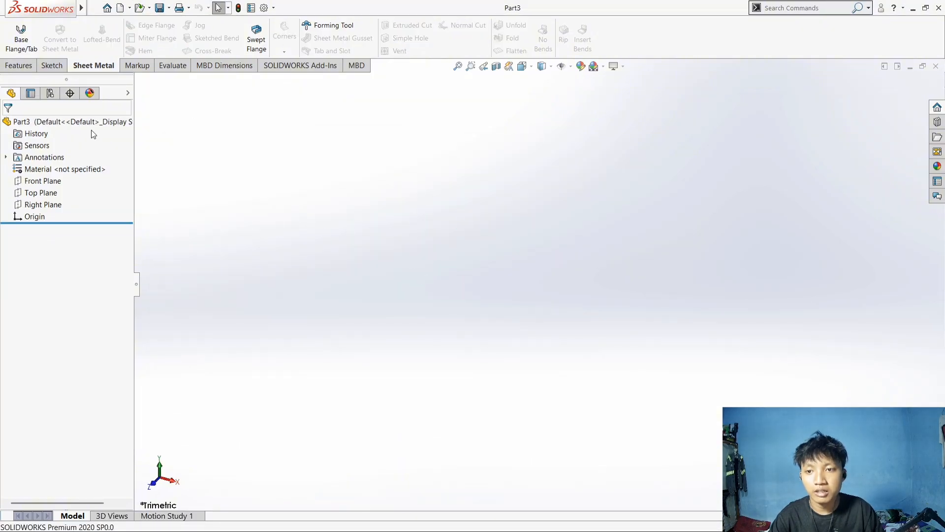
right_click(51, 184)
left_click(73, 174)
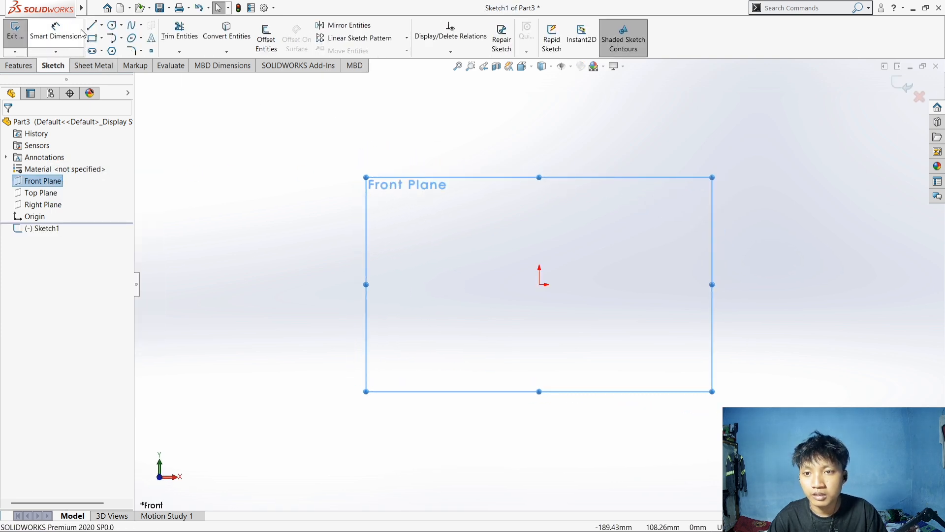
Step: Sketch a vertical line upward from the origin
left_click(91, 26)
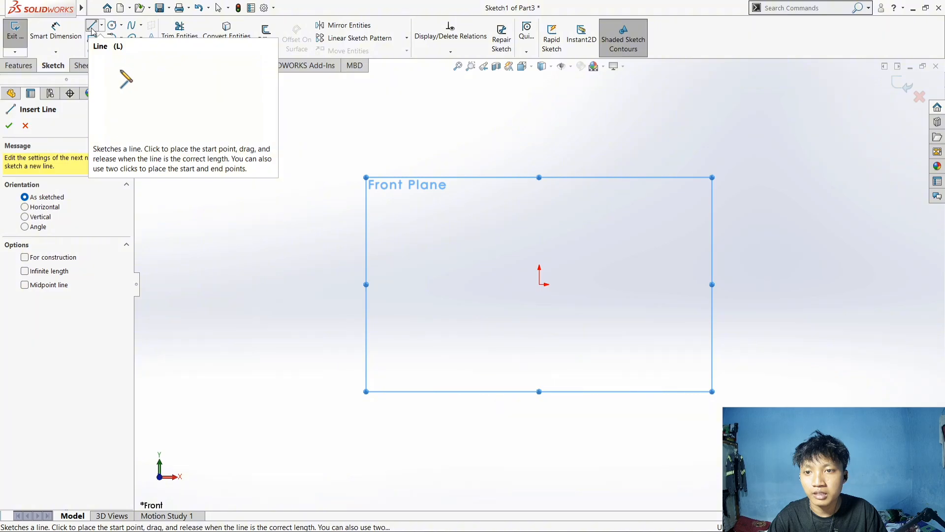
left_click(540, 284)
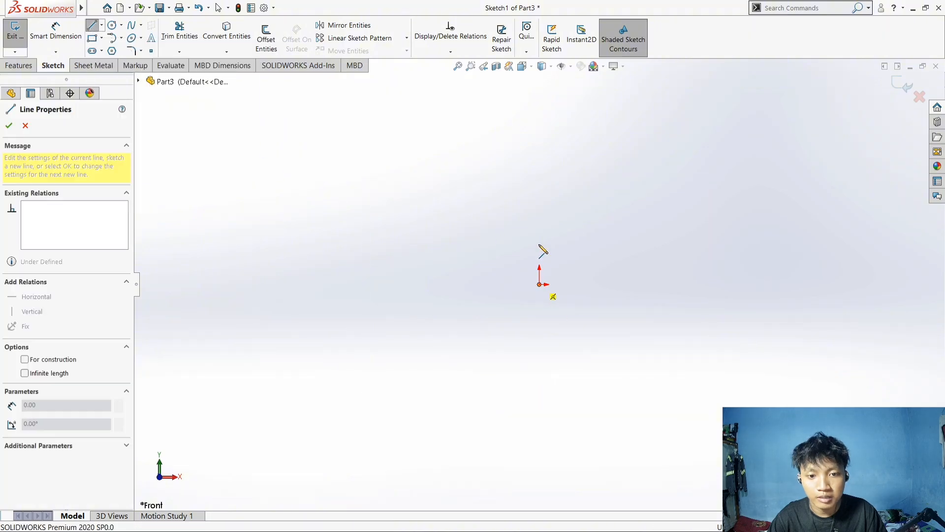
left_click(540, 192)
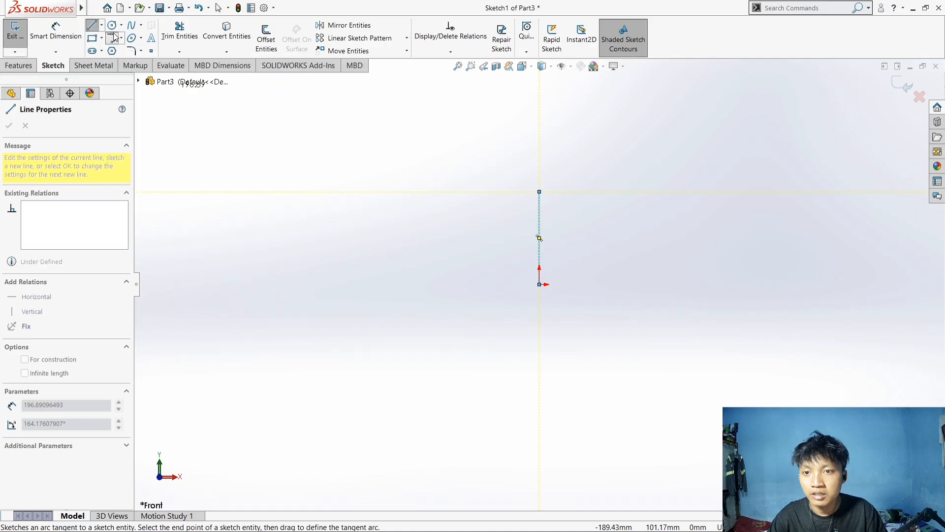
Step: Sketch a nearly closed tangent arc from the line's upper end, curling back to just beside the line
left_click(117, 38)
left_click(121, 38)
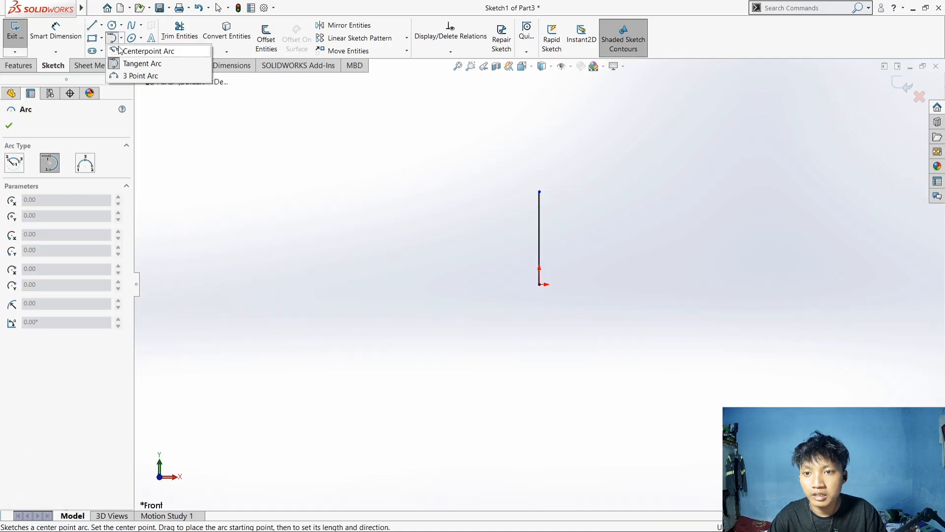
left_click(112, 39)
left_click(121, 39)
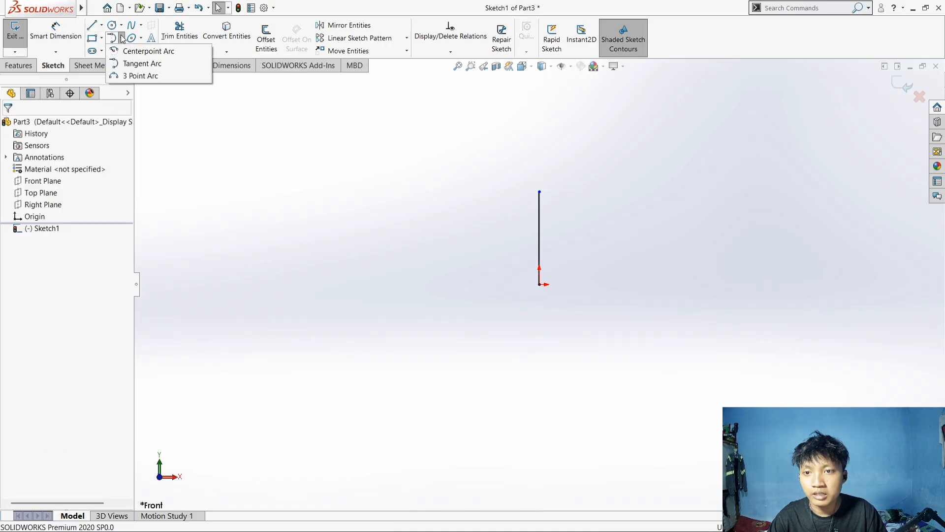
left_click(141, 38)
left_click(121, 38)
left_click(141, 64)
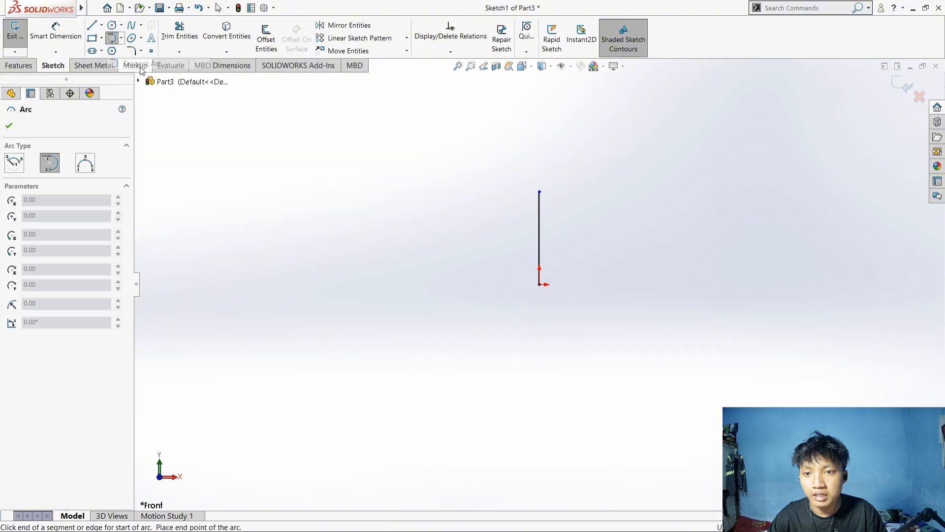
left_click(540, 192)
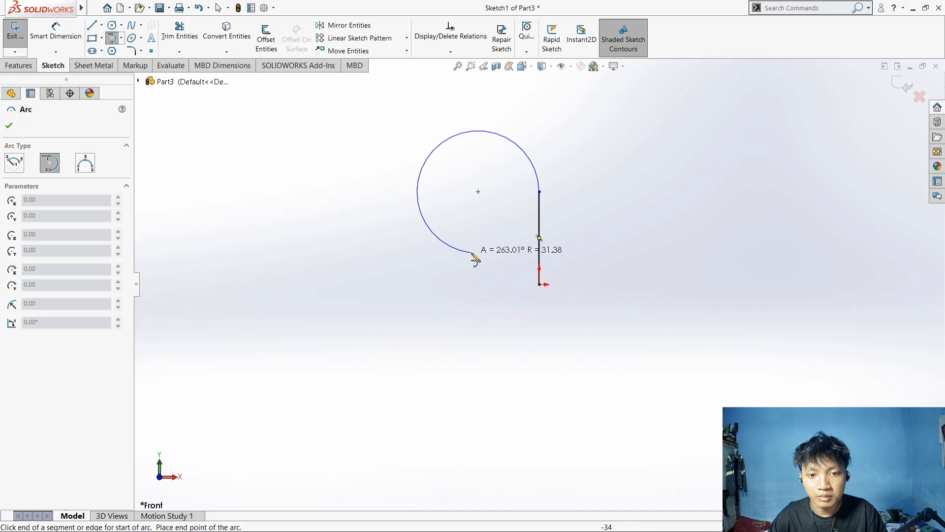
left_click(532, 215)
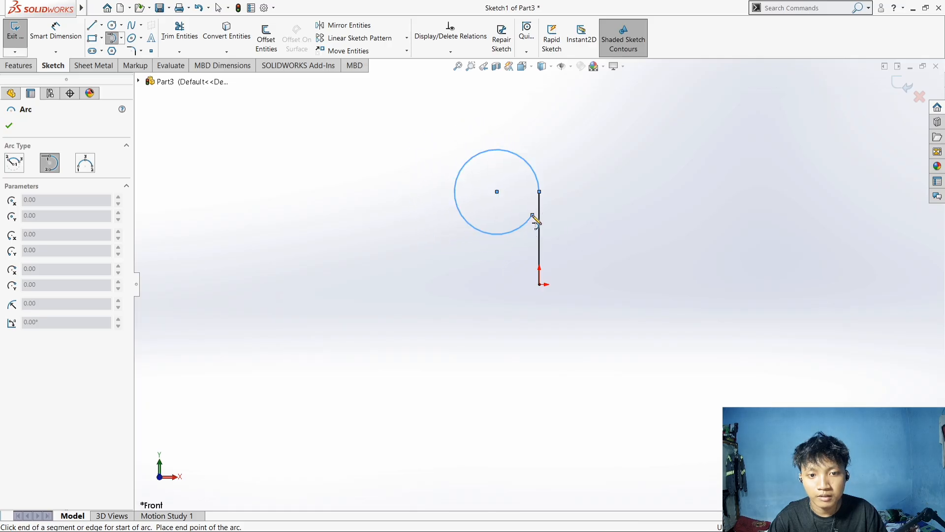
Step: Dimension the horizontal distance between the arc's free end and the origin as 1 mm
left_click(61, 28)
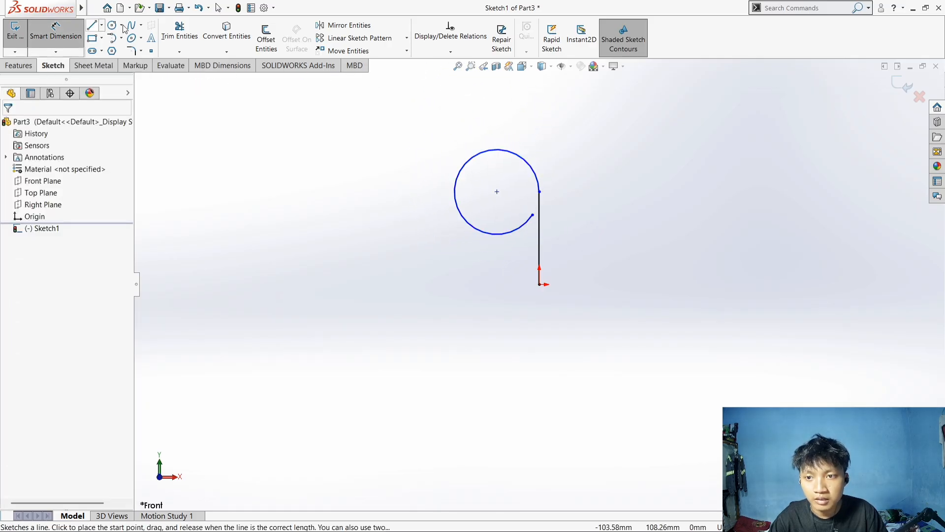
left_click(532, 215)
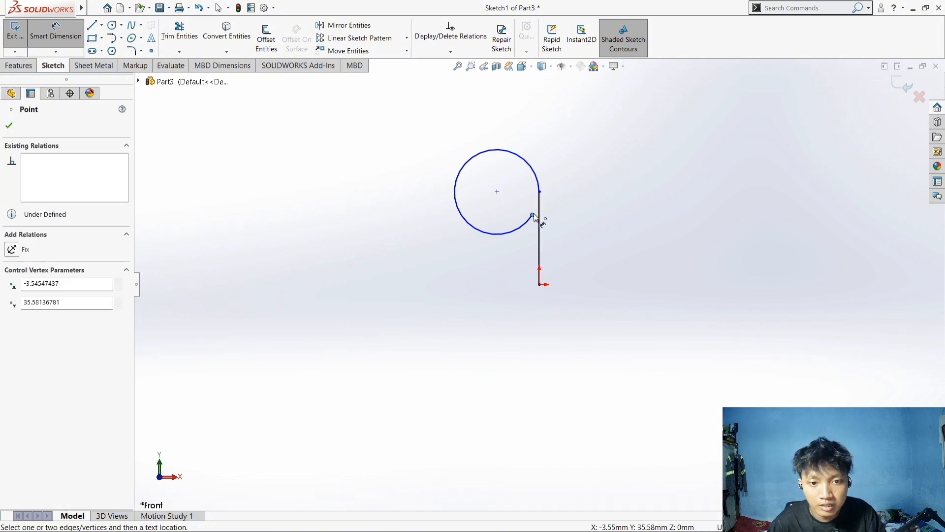
left_click(540, 284)
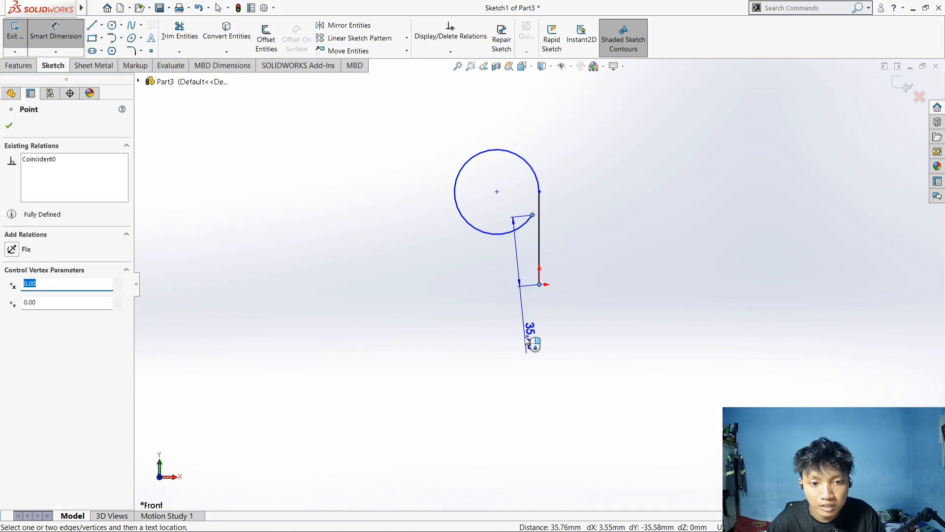
left_click(538, 320)
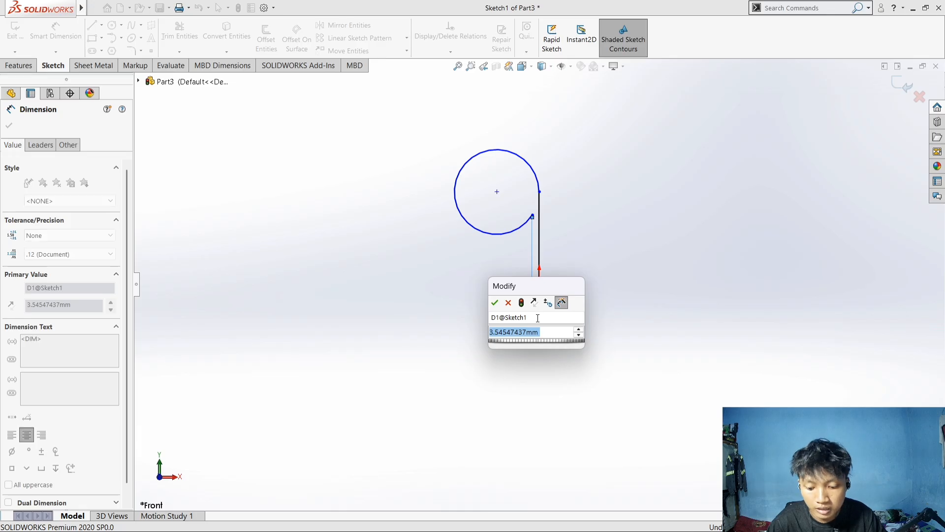
type("1")
key("Return")
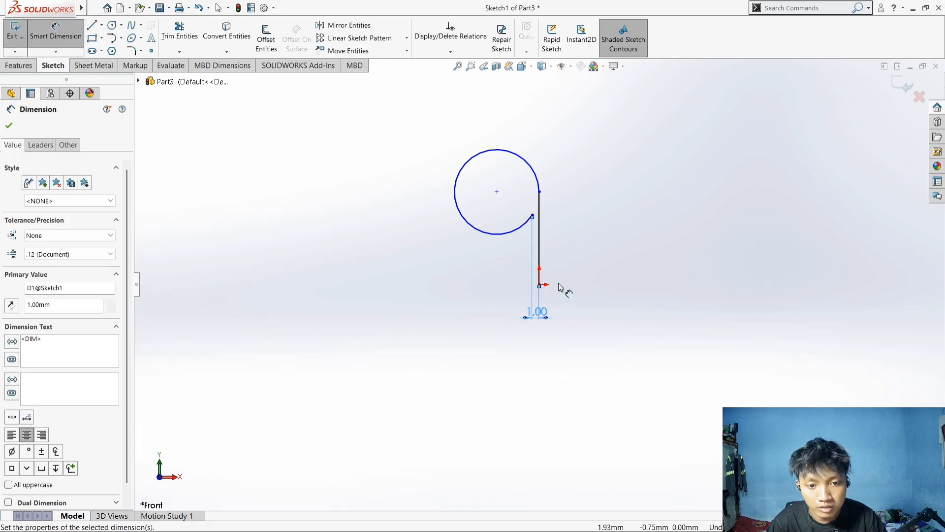
Step: Dimension the vertical distance between the arc's center point and the origin as 20 mm
left_click(497, 192)
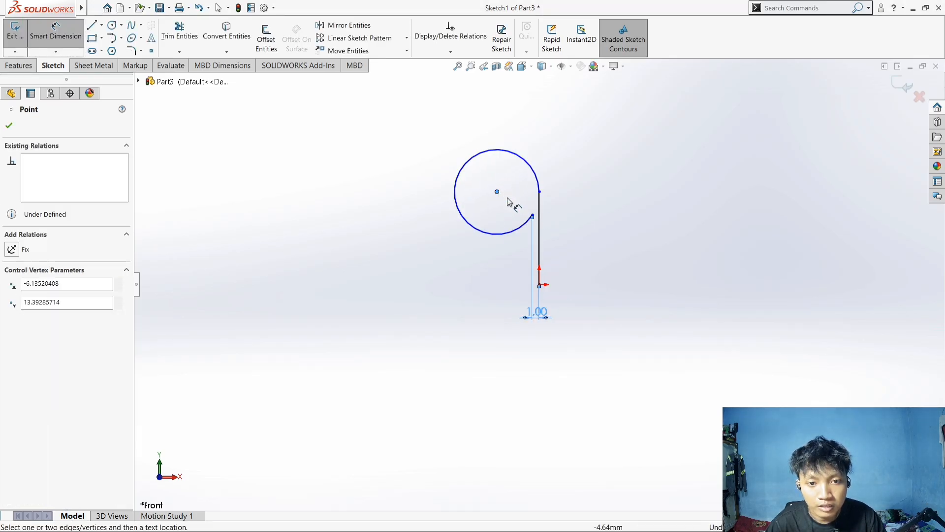
left_click(540, 286)
left_click(391, 246)
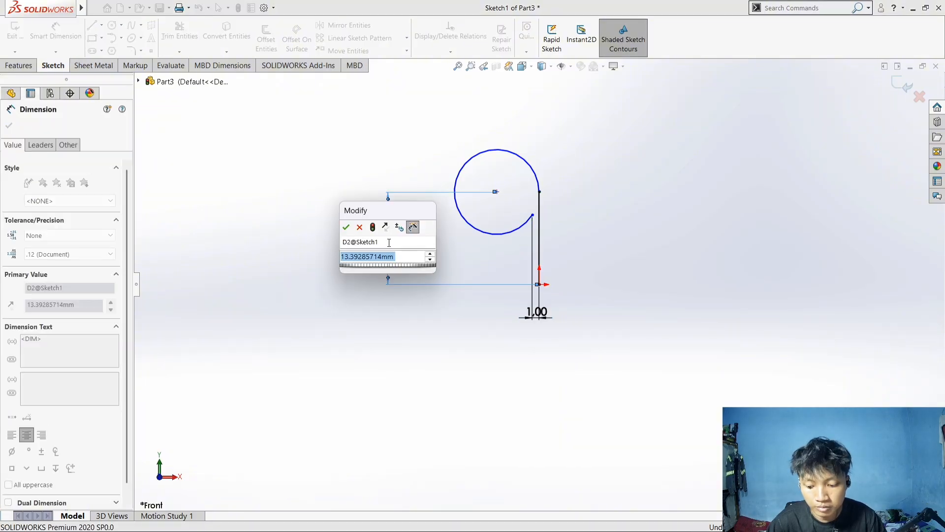
type("20")
key("Return")
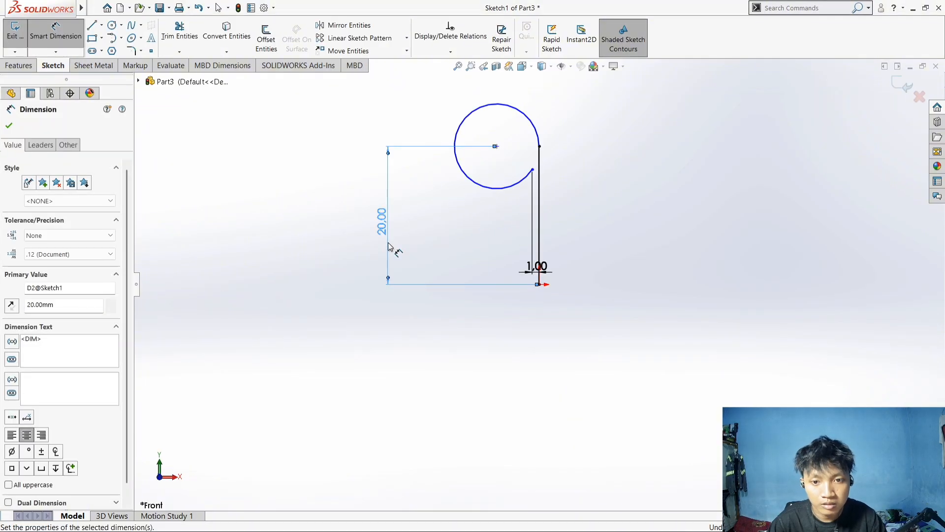
Step: Dimension the radius of the tangent arc as 12.5 mm and finish dimensioning
scroll(472, 170, "up", 1)
scroll(472, 170, "down", 1)
scroll(475, 170, "up", 2)
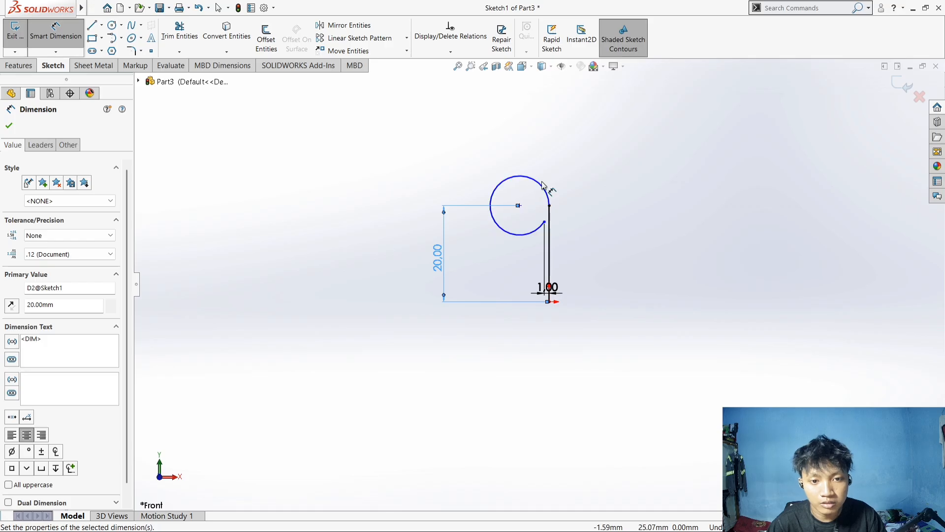
left_click(544, 187)
left_click(607, 130)
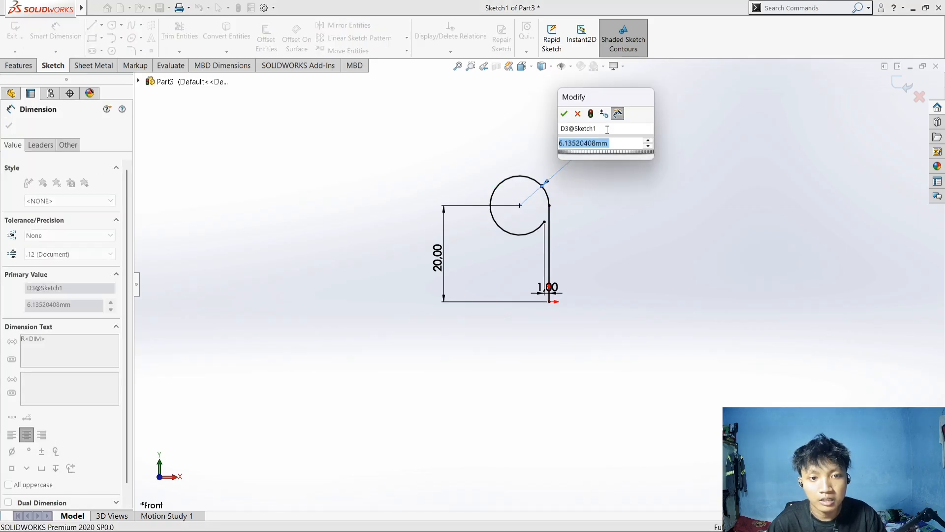
type("12.5")
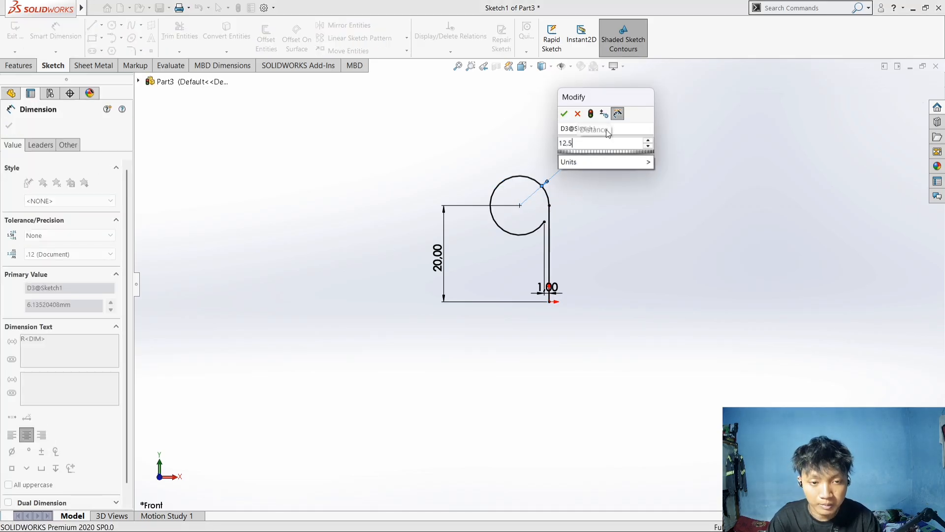
key("Return")
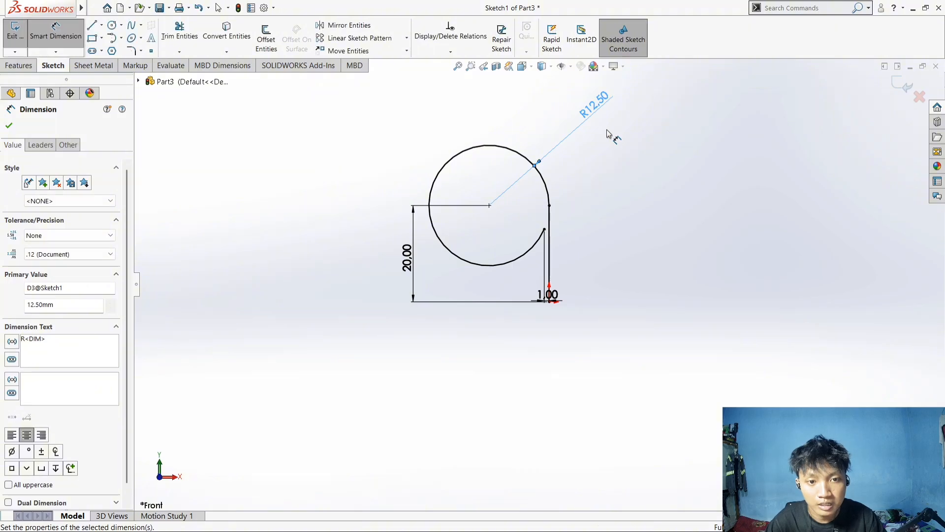
scroll(539, 303, "down", 1)
scroll(547, 290, "up", 1)
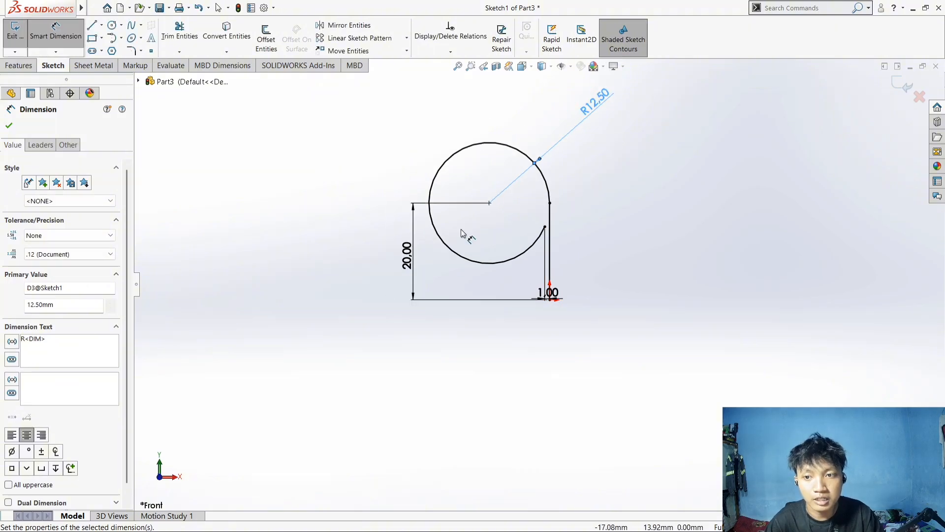
left_click(10, 125)
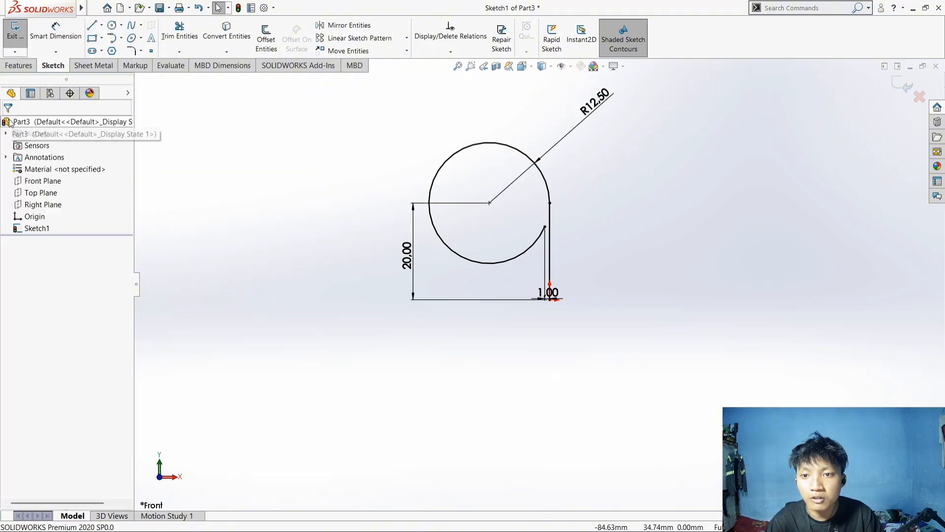
Step: Create a blind sheet metal base flange 10 mm deep and 0.8 mm thick from the handle sketch
left_click(82, 71)
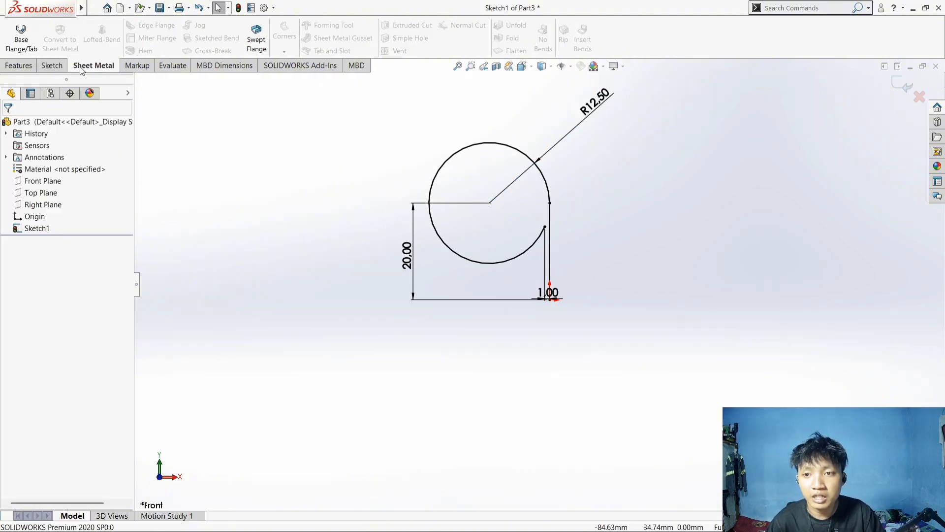
left_click(23, 40)
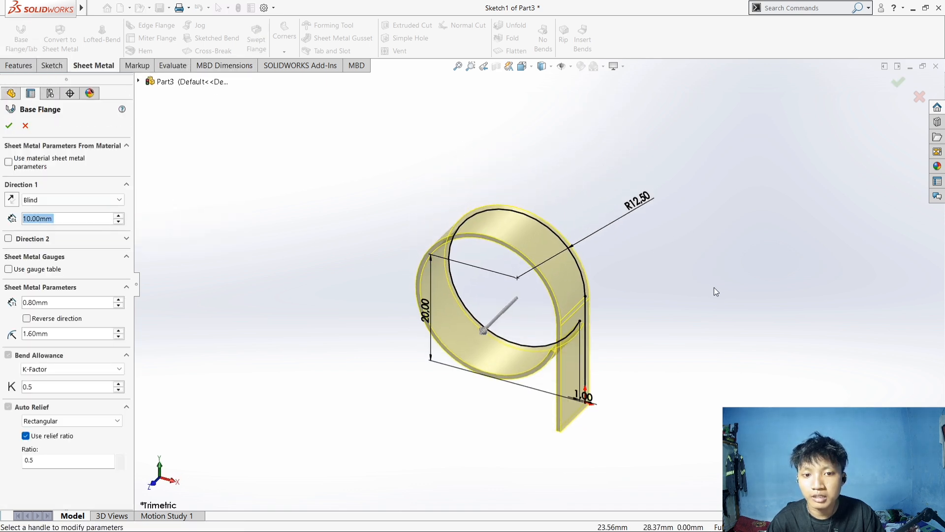
middle_click_drag(699, 294, 692, 293)
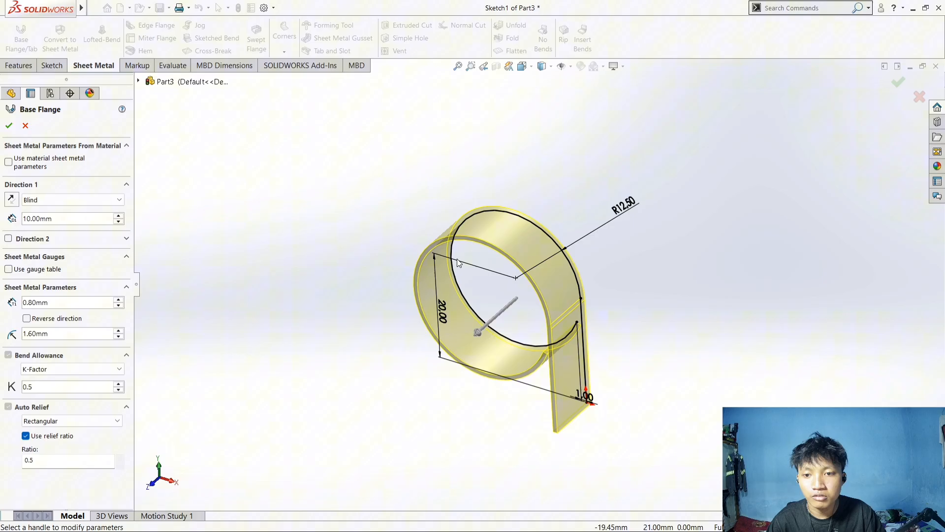
double_click(55, 223)
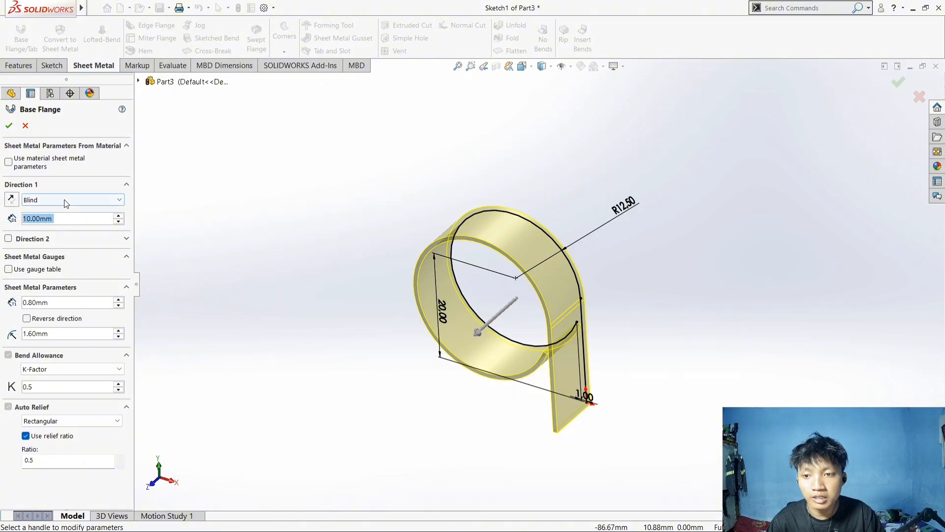
left_click(9, 127)
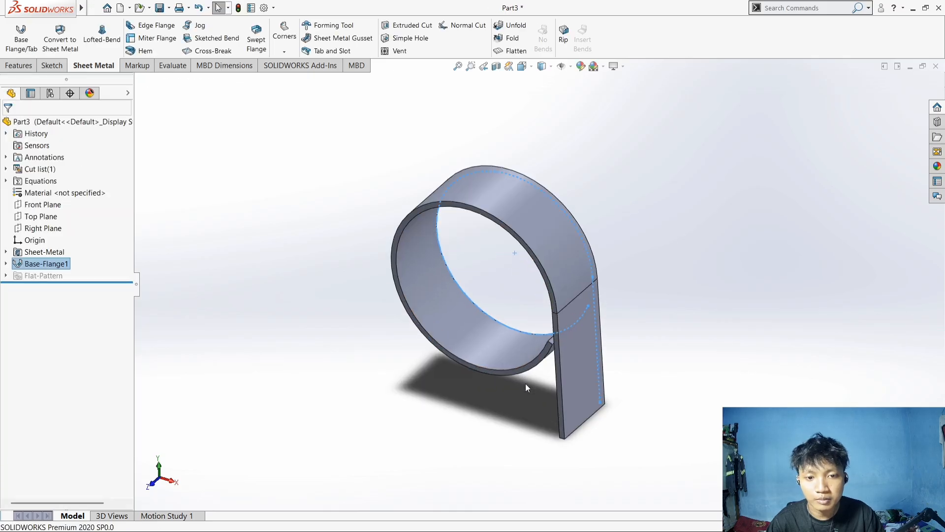
scroll(502, 343, "down", 3)
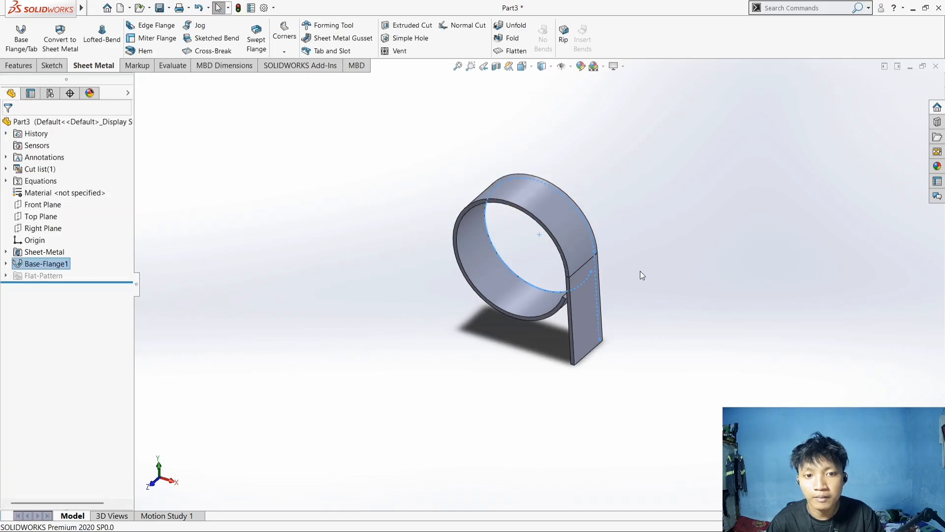
Step: Save the handle part as "Part3 Candlestick." in the folder with the other candlestick parts
left_click(161, 8)
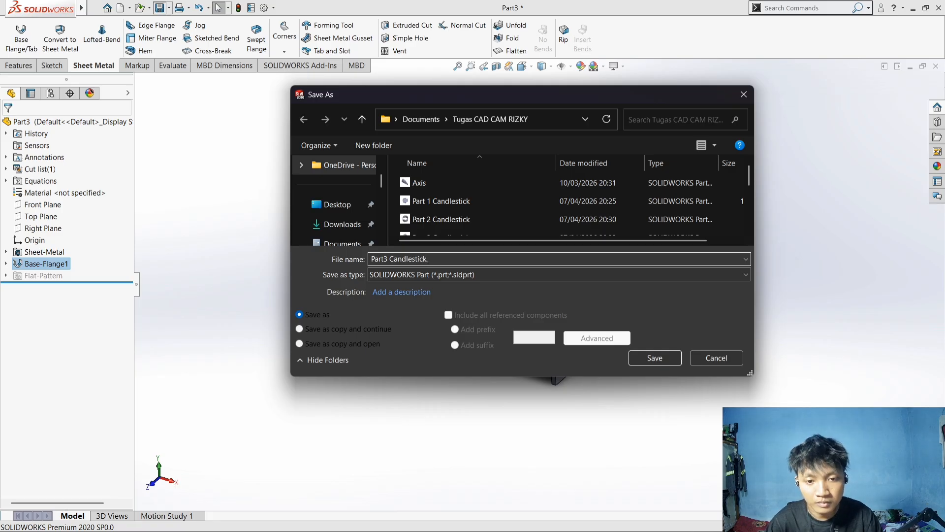
left_click(654, 364)
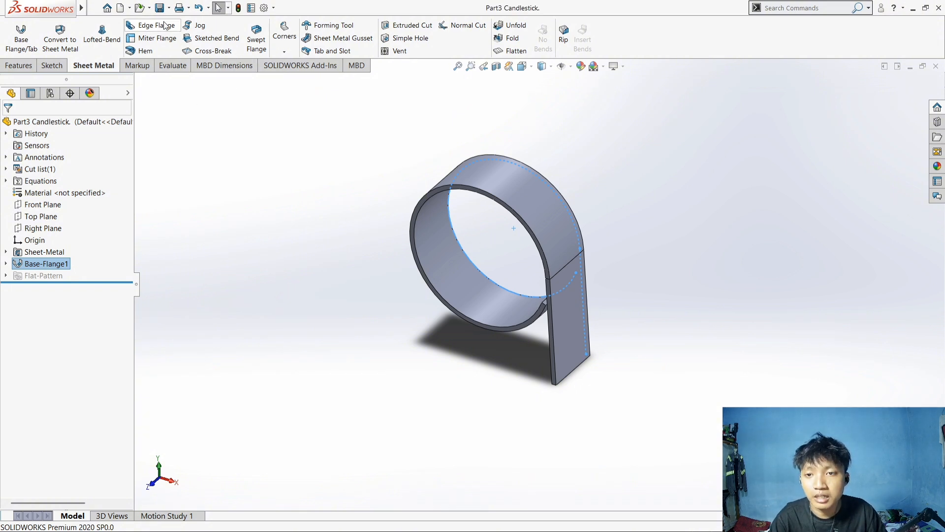
Step: Create a new assembly and place the Part1 Candlestick hexagonal plate as its first component
left_click(120, 9)
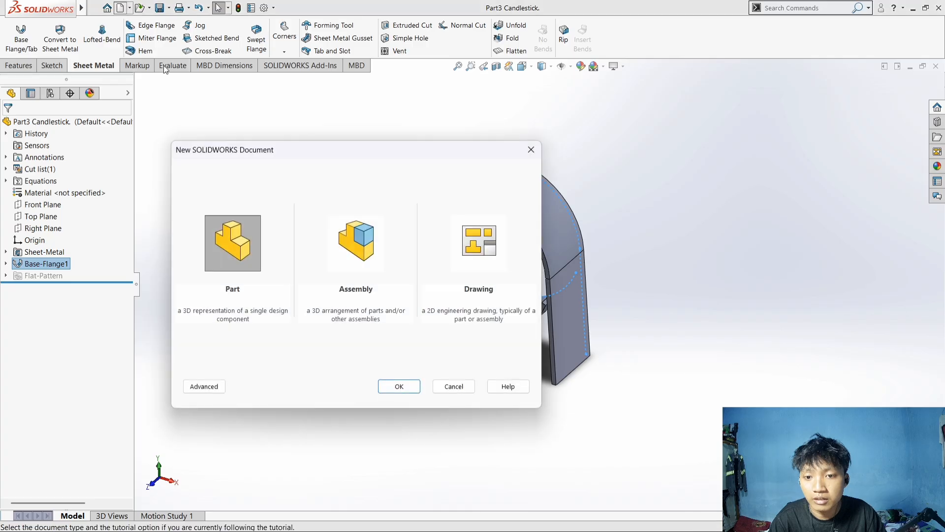
left_click(358, 244)
left_click(399, 387)
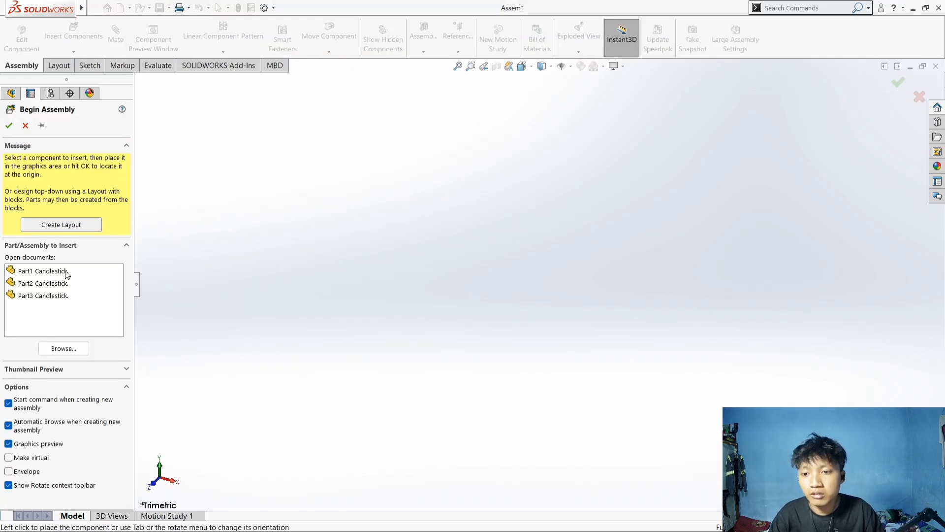
left_click(57, 271)
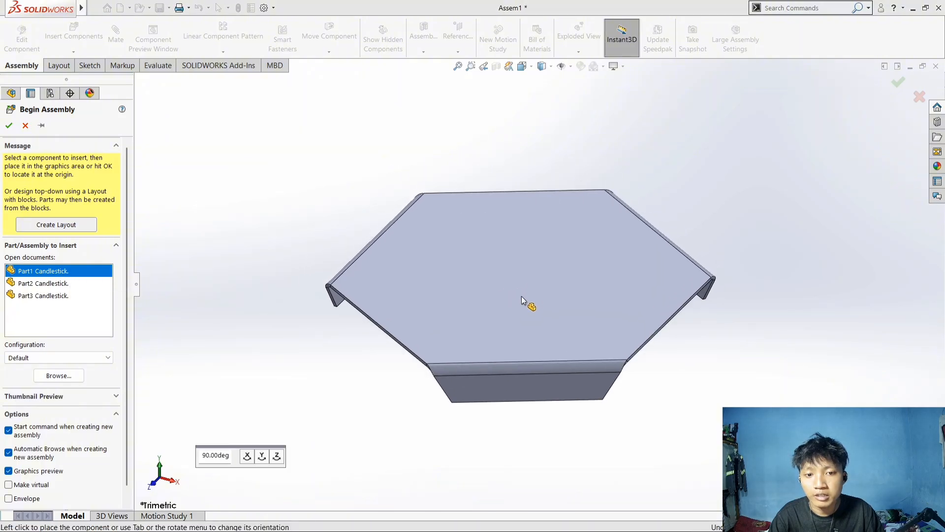
left_click(535, 297)
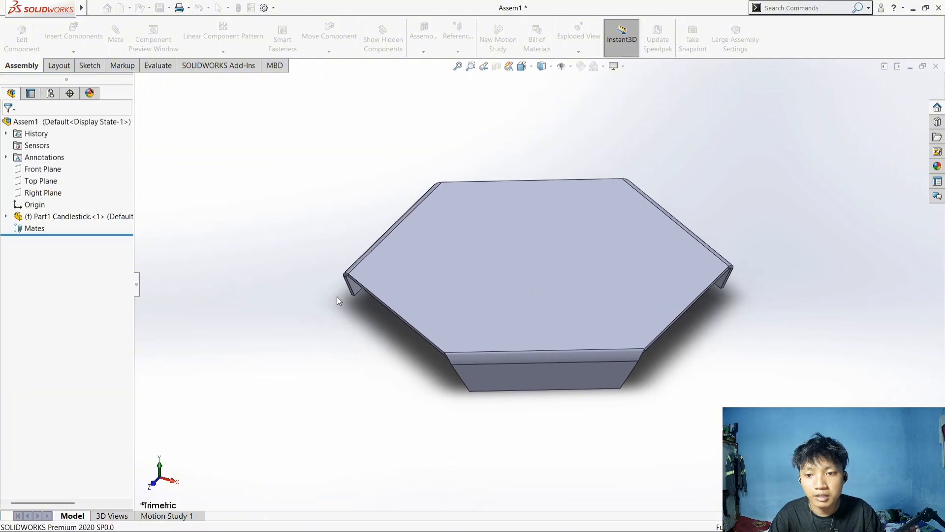
Step: Insert the Part2 Candlestick ring over the plate and the Part3 Candlestick handle beside it
left_click(57, 40)
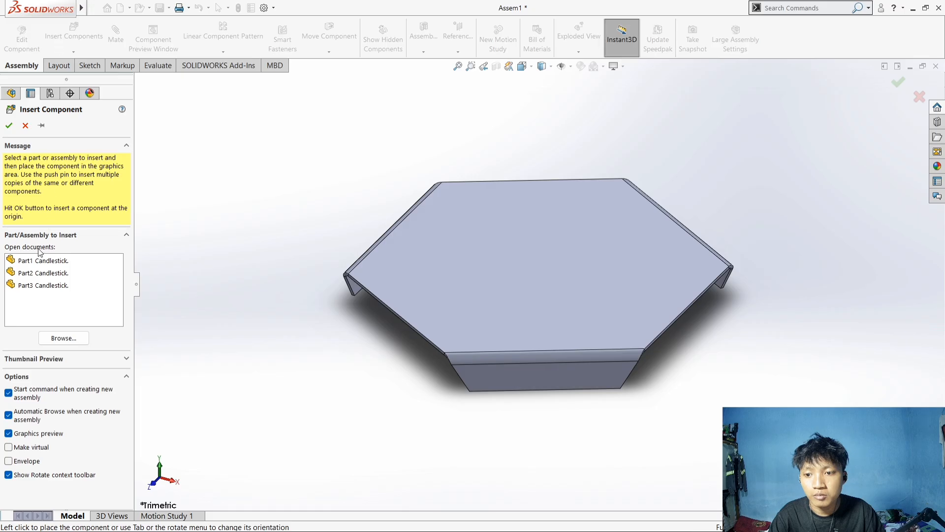
left_click(43, 274)
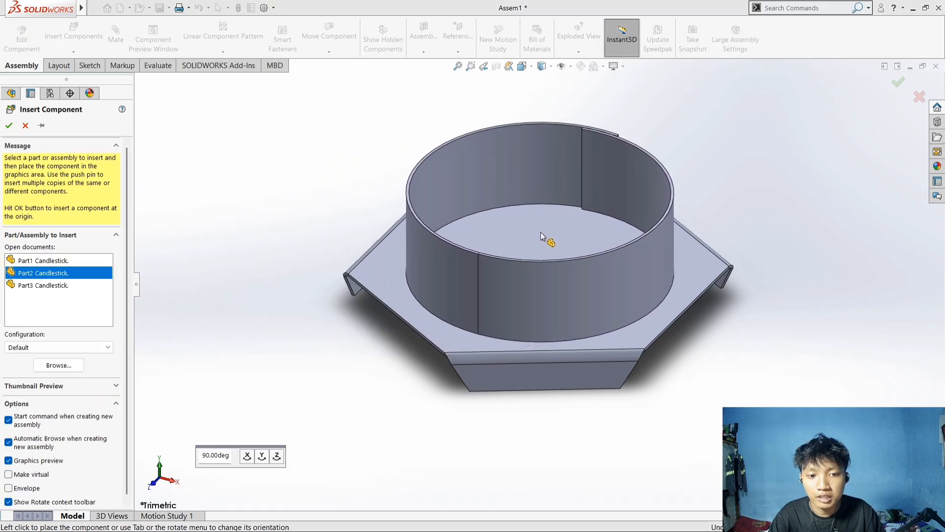
left_click(540, 233)
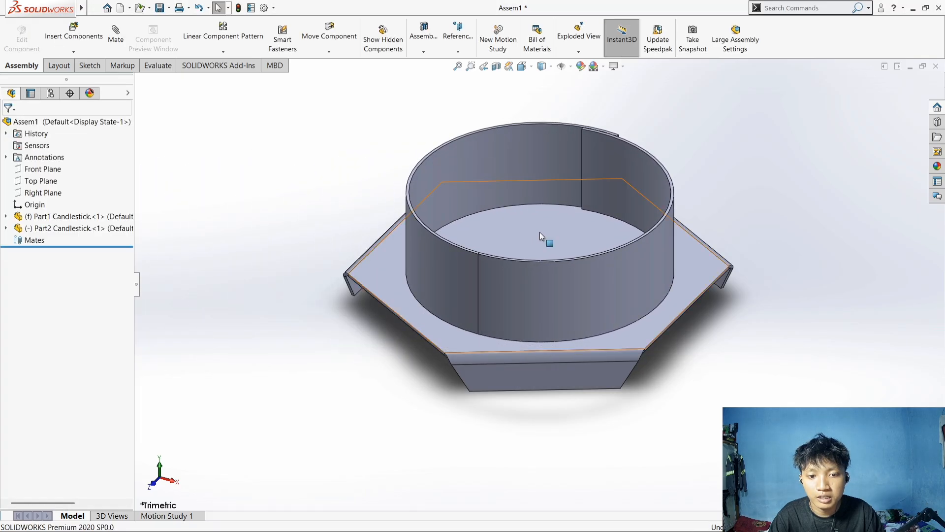
left_click(72, 40)
left_click(51, 286)
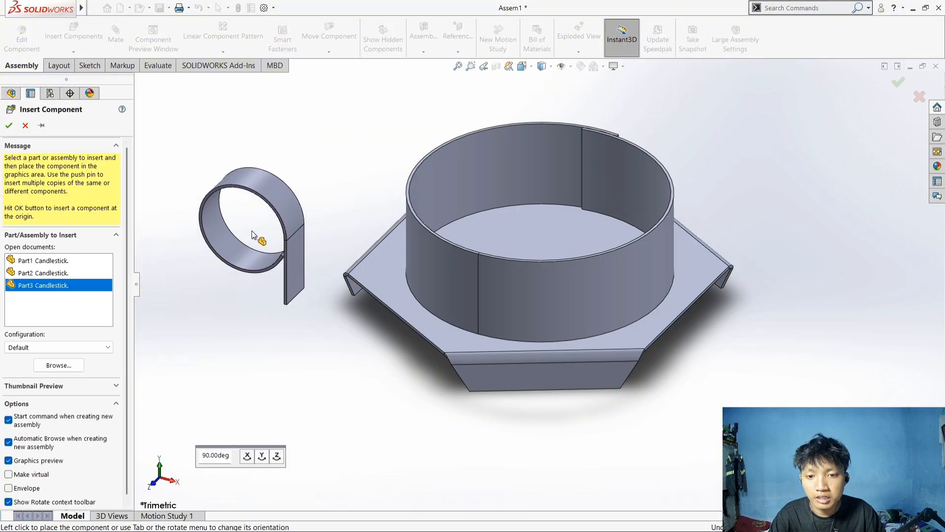
left_click(252, 231)
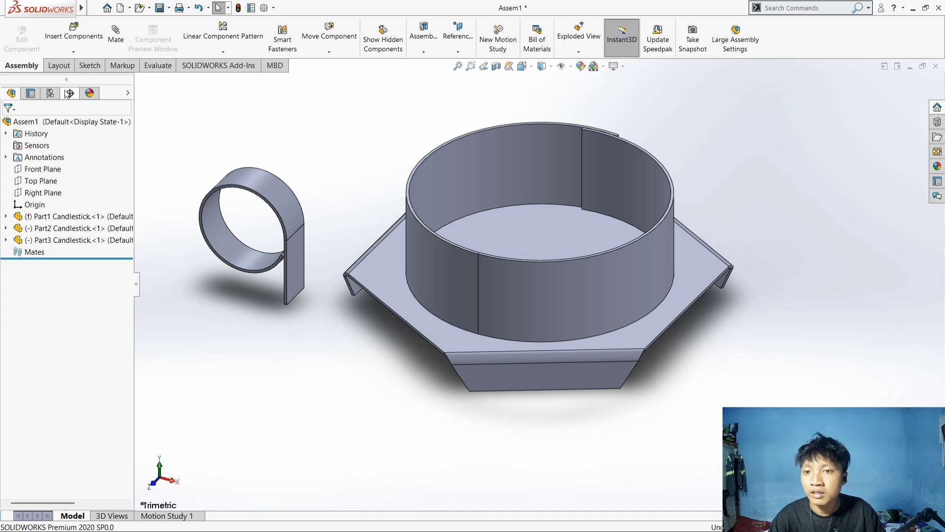
Step: Add a coincident mate between the ring's lower rim face and the hexagonal plate's upper face
left_click(116, 35)
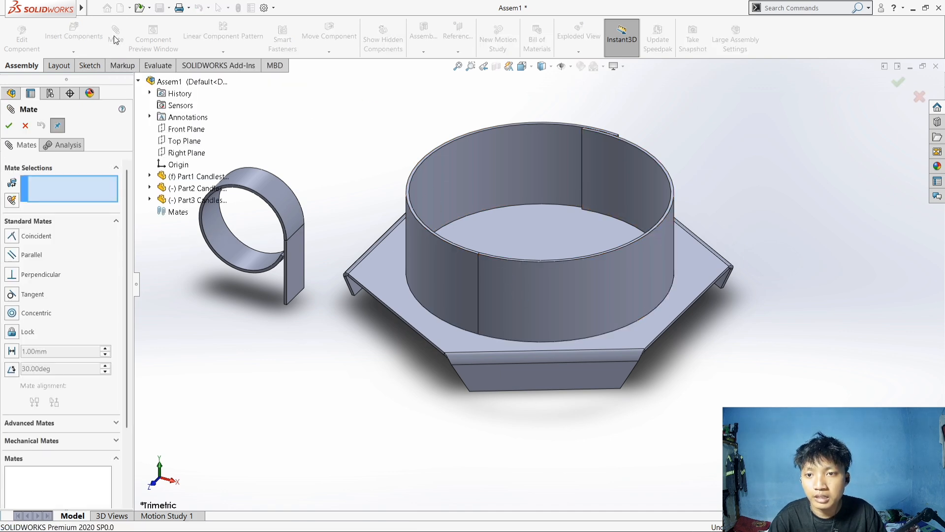
scroll(610, 347, "down", 3)
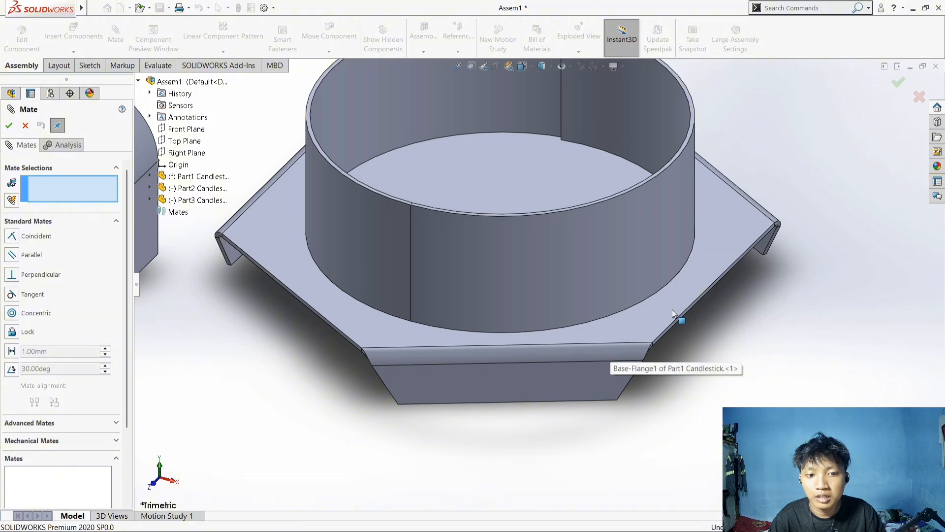
middle_click_drag(672, 313, 592, 230)
scroll(576, 256, "down", 6)
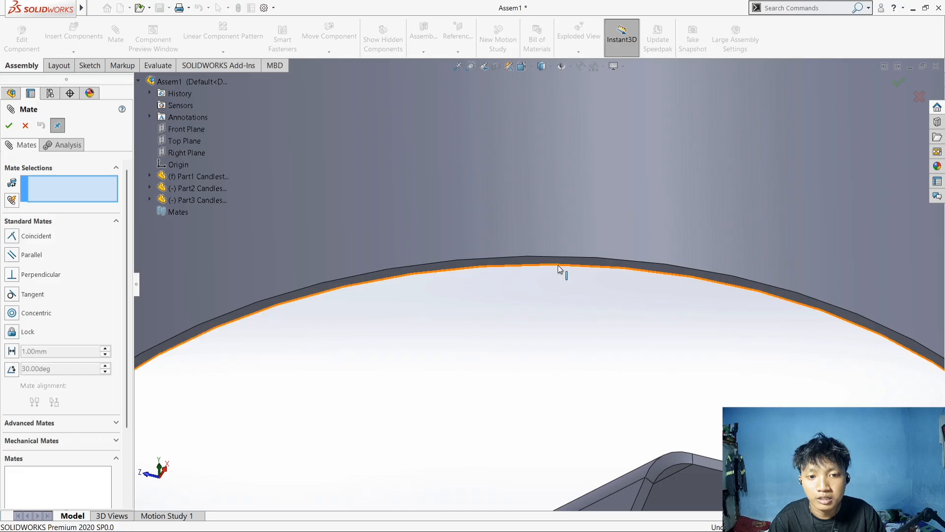
left_click(560, 259)
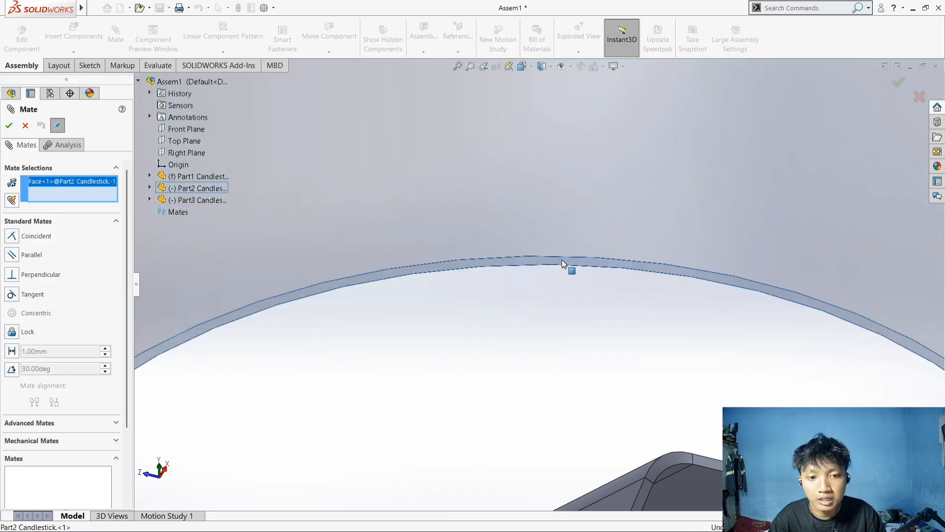
scroll(647, 253, "up", 5)
middle_click_drag(599, 341, 612, 496)
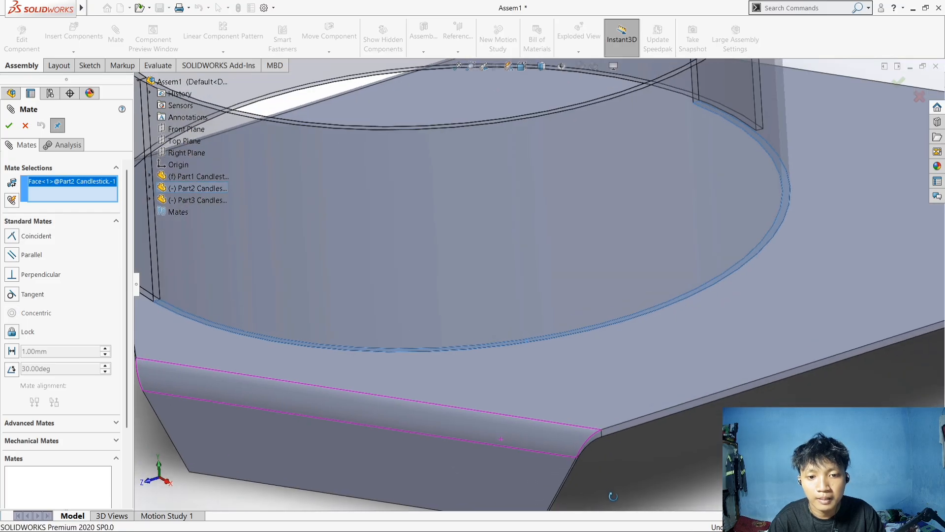
scroll(562, 371, "down", 3)
scroll(563, 372, "up", 7)
middle_click_drag(574, 356, 589, 420)
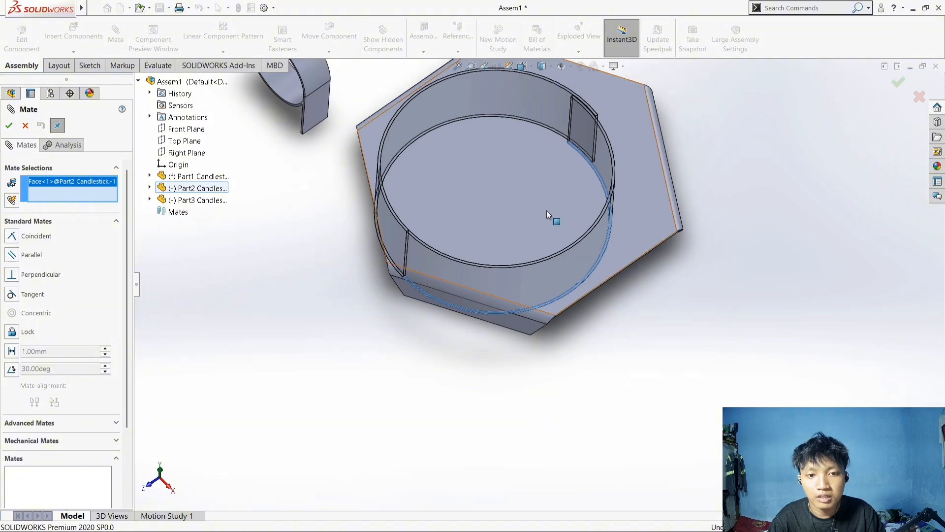
left_click(515, 181)
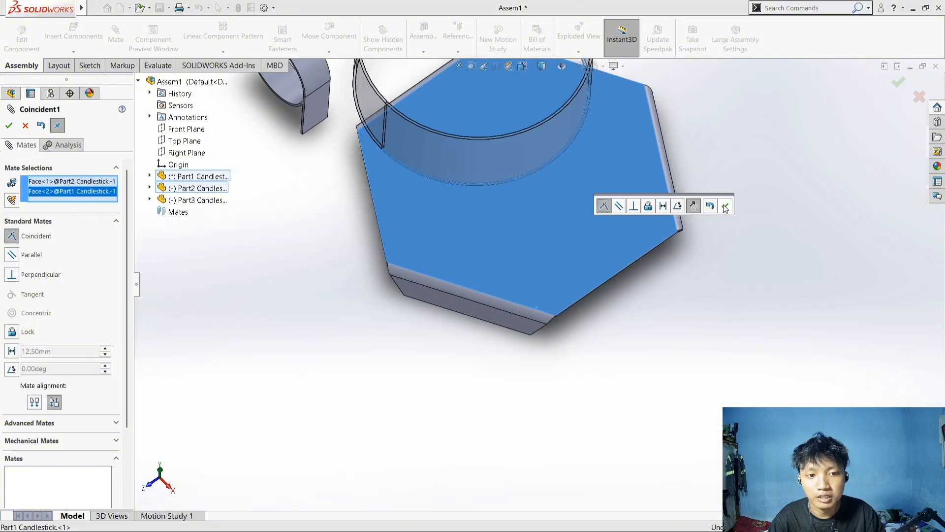
left_click(725, 206)
Step: Add a coincident mate between the Front Planes of the Part1 plate and the Part2 ring
scroll(574, 205, "up", 3)
scroll(543, 309, "down", 5)
middle_click_drag(544, 309, 483, 165)
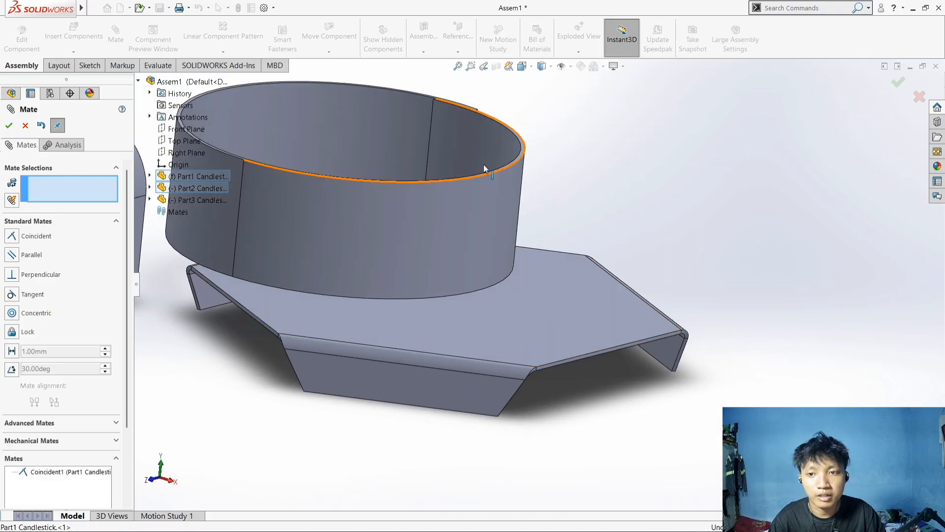
scroll(348, 184, "down", 2)
scroll(352, 197, "up", 4)
scroll(489, 283, "down", 3)
scroll(543, 314, "up", 1)
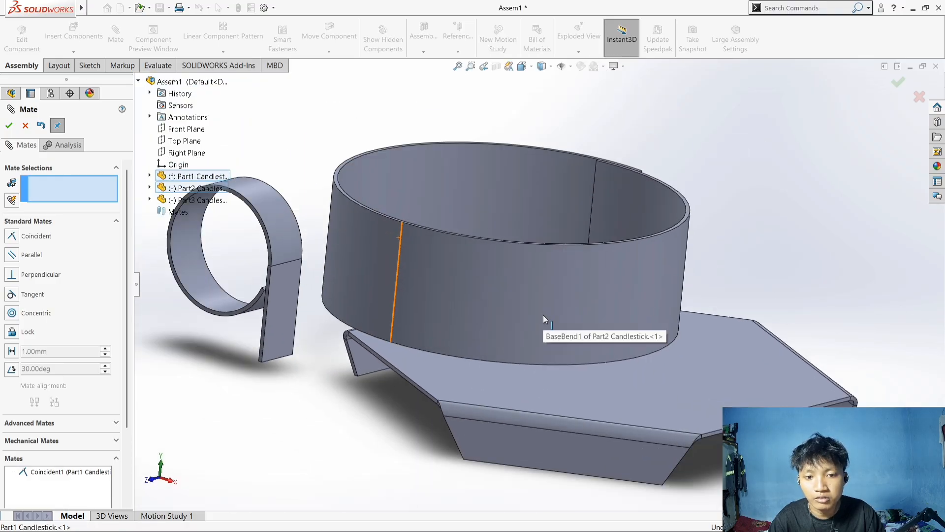
scroll(543, 317, "down", 2)
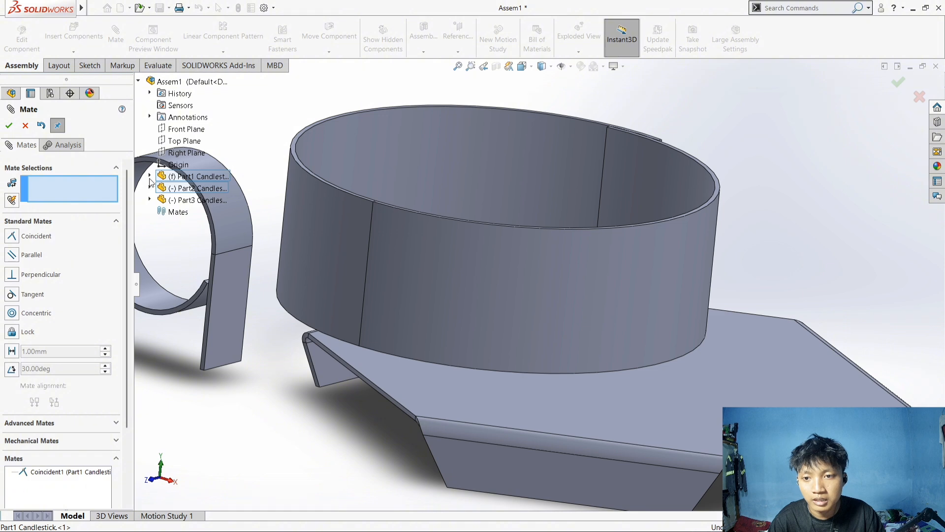
key("f")
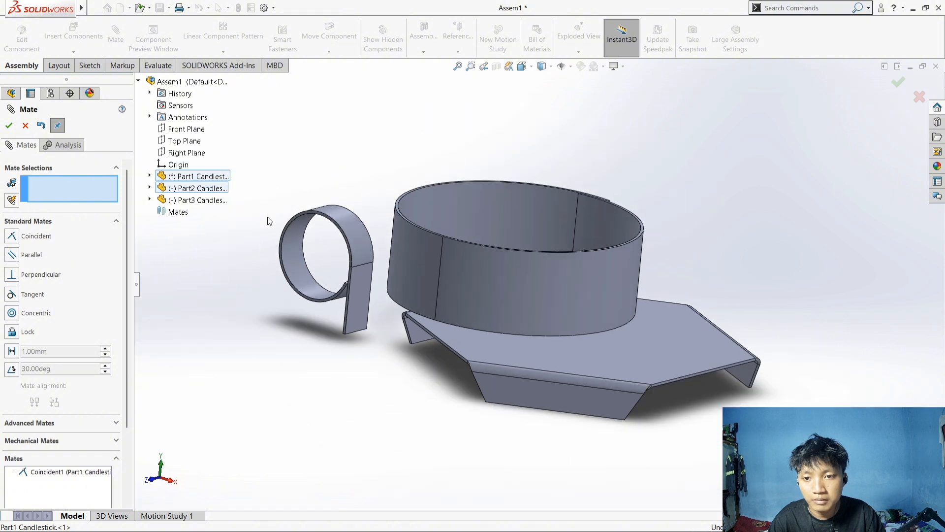
left_click(150, 176)
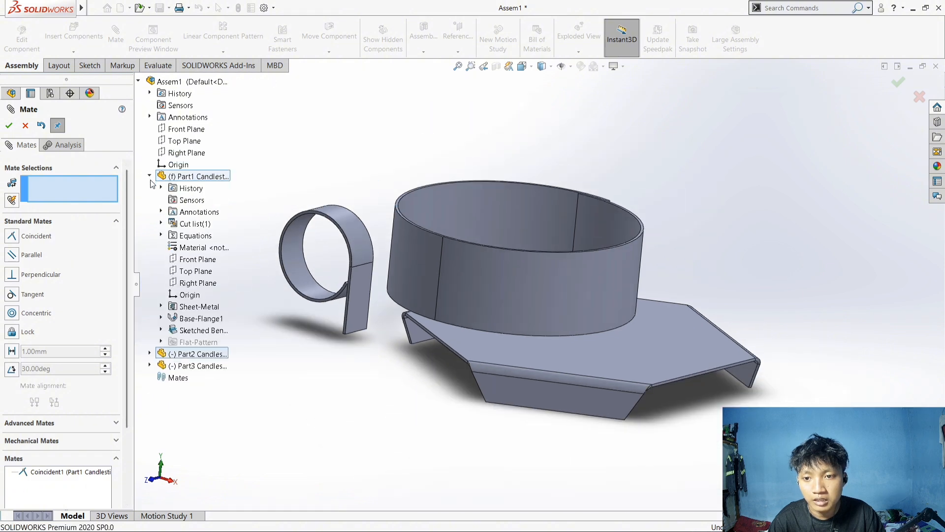
left_click(150, 354)
scroll(413, 345, "up", 2)
scroll(414, 345, "down", 2)
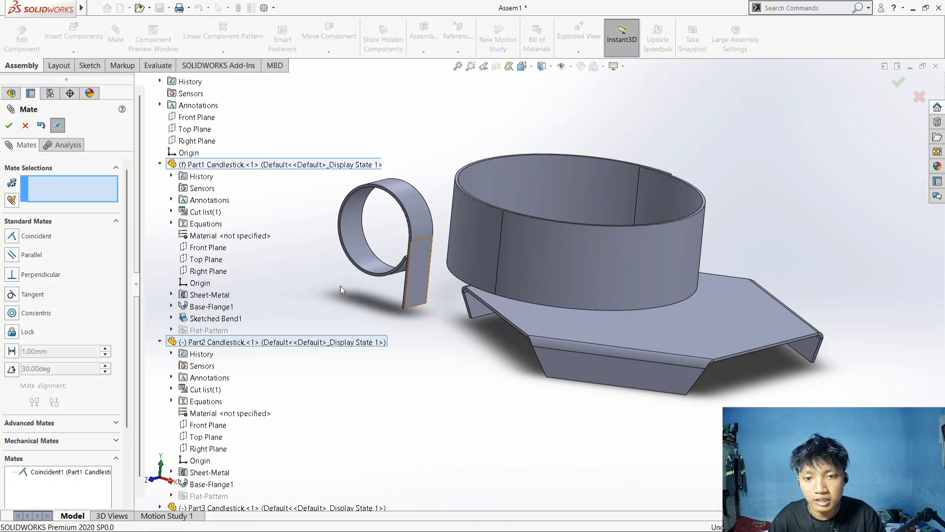
left_click(208, 250)
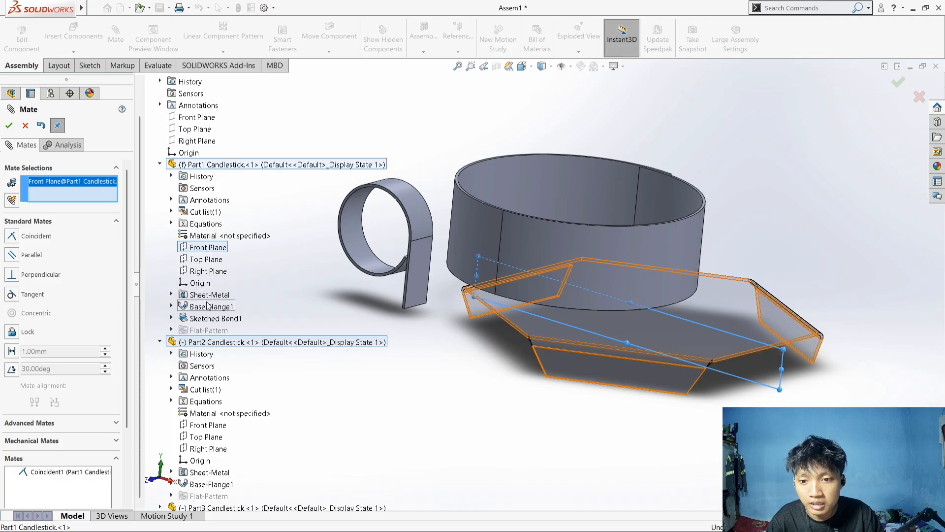
scroll(204, 344, "down", 1)
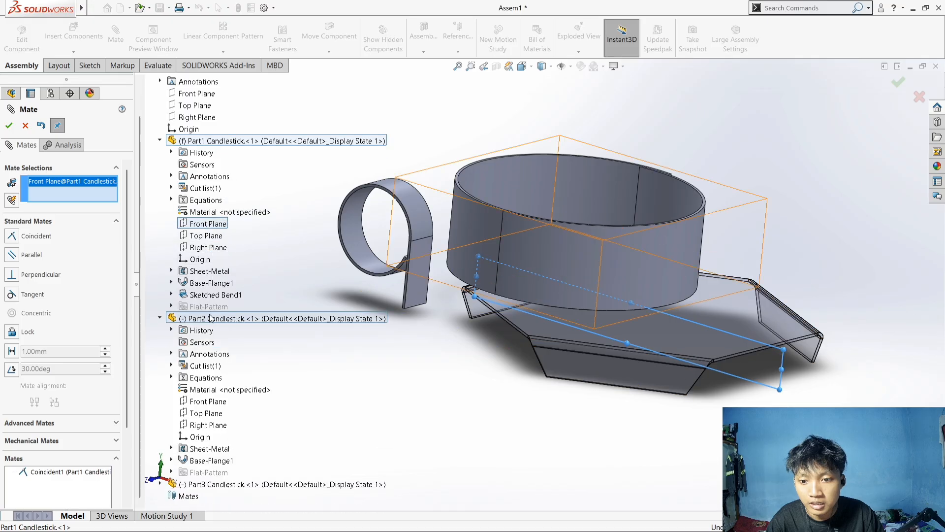
left_click(202, 402)
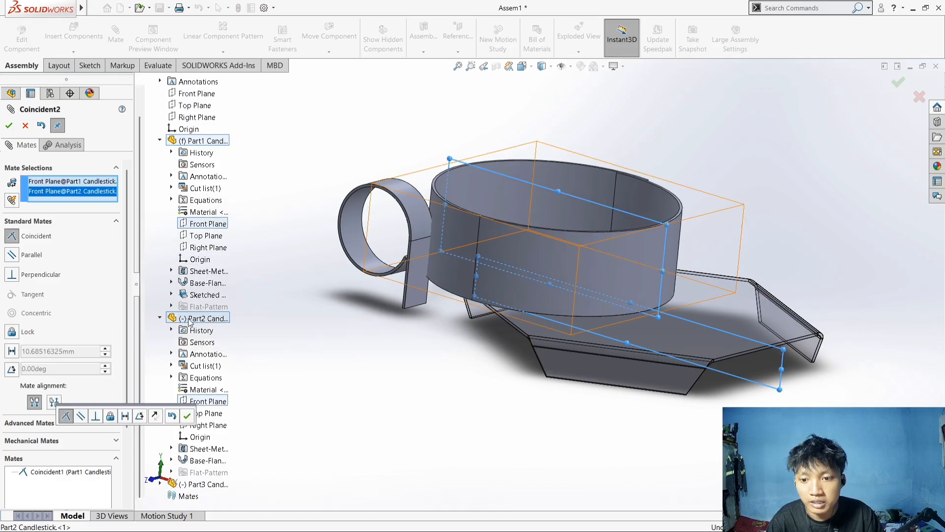
left_click(187, 416)
Step: Add a coincident mate between the Right Planes of the Part1 plate and the Part2 ring
middle_click_drag(693, 341, 716, 372)
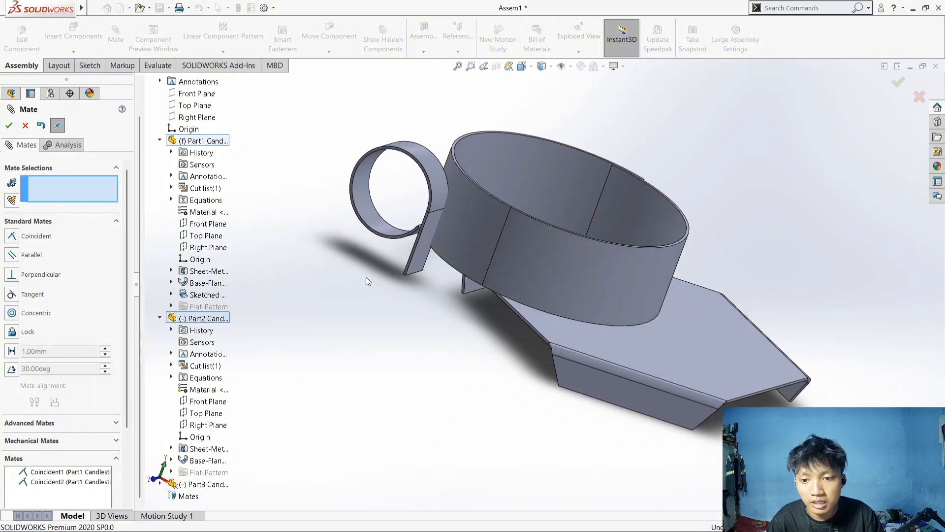
left_click(207, 252)
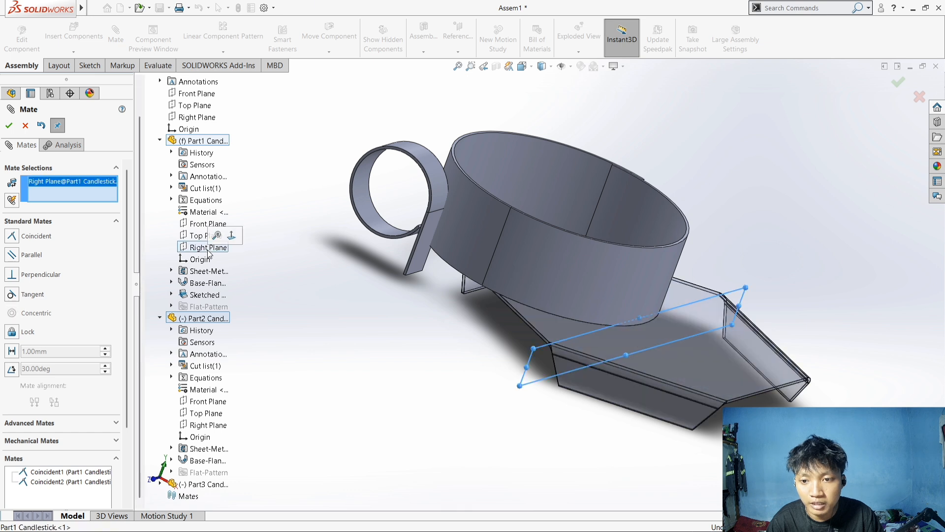
left_click(208, 427)
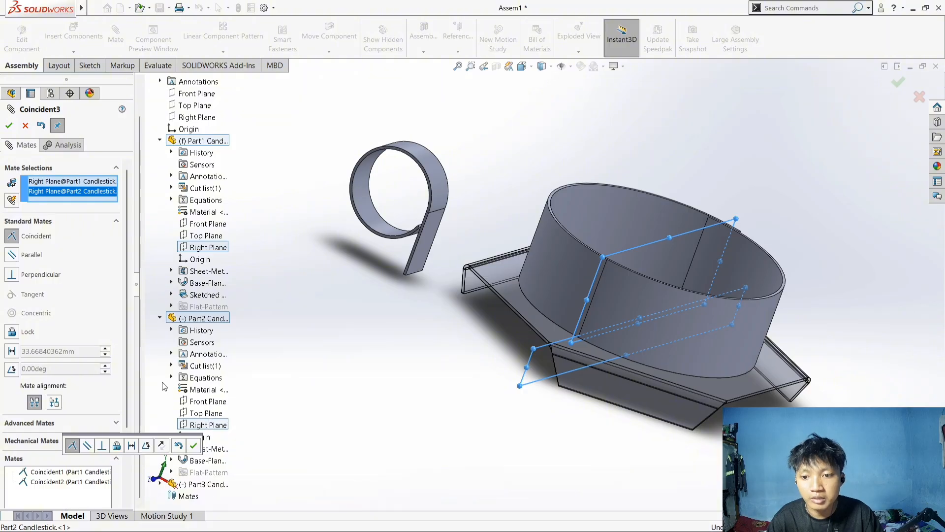
left_click(195, 445)
scroll(744, 355, "up", 3)
scroll(732, 352, "down", 3)
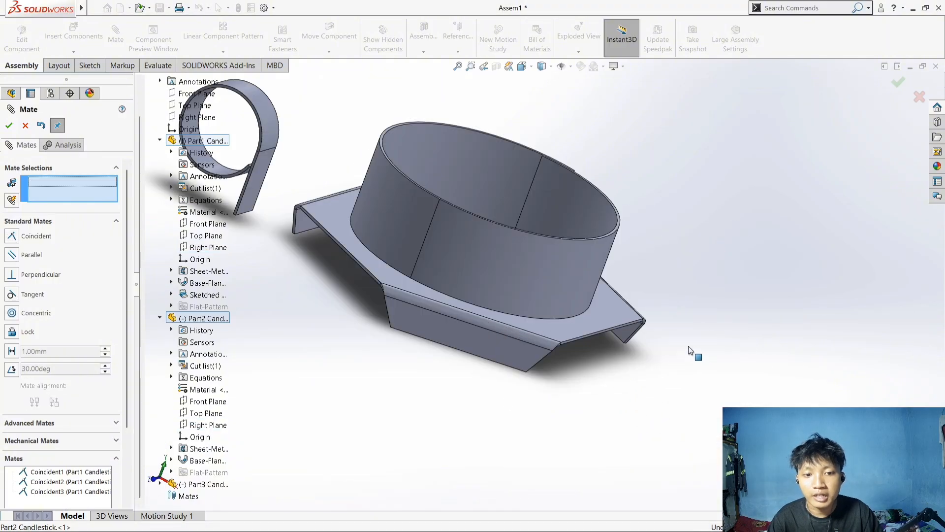
scroll(690, 348, "up", 2)
scroll(689, 347, "down", 1)
scroll(500, 258, "up", 1)
middle_click_drag(489, 256, 489, 278)
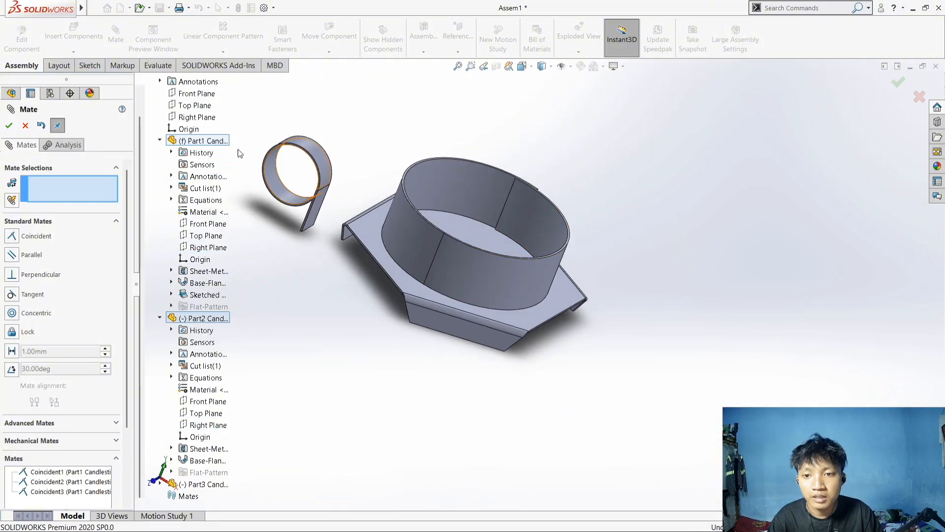
Step: Collapse the Part1 and Part2 component entries in the feature tree and finish the Mate command
scroll(345, 217, "down", 2)
left_click(160, 141)
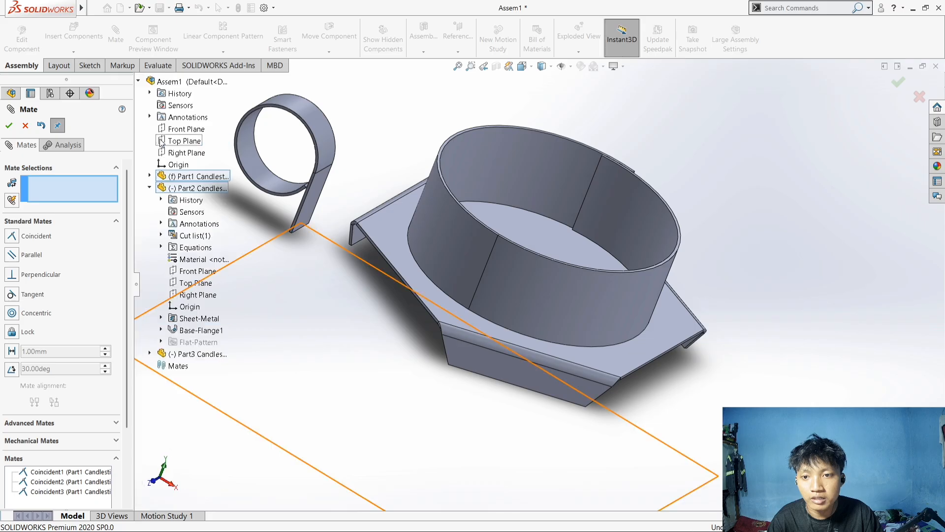
left_click(150, 188)
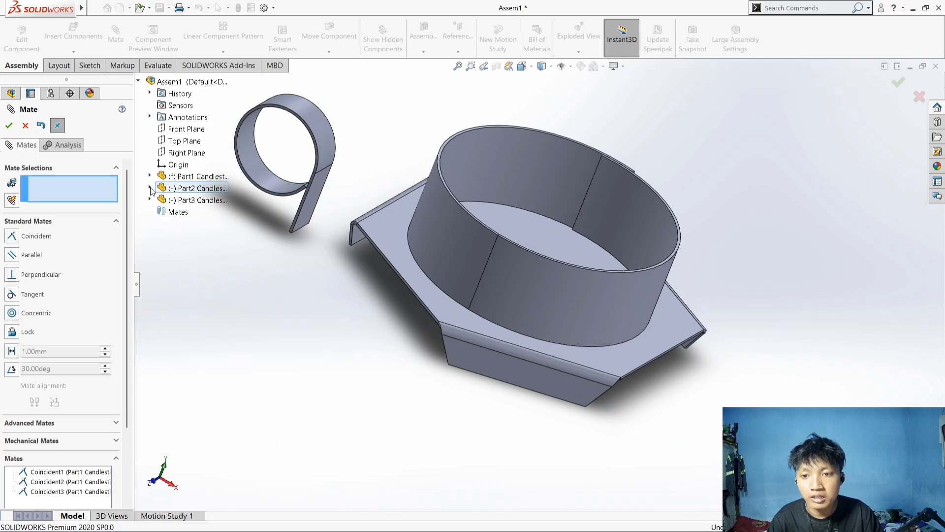
scroll(299, 149, "up", 1)
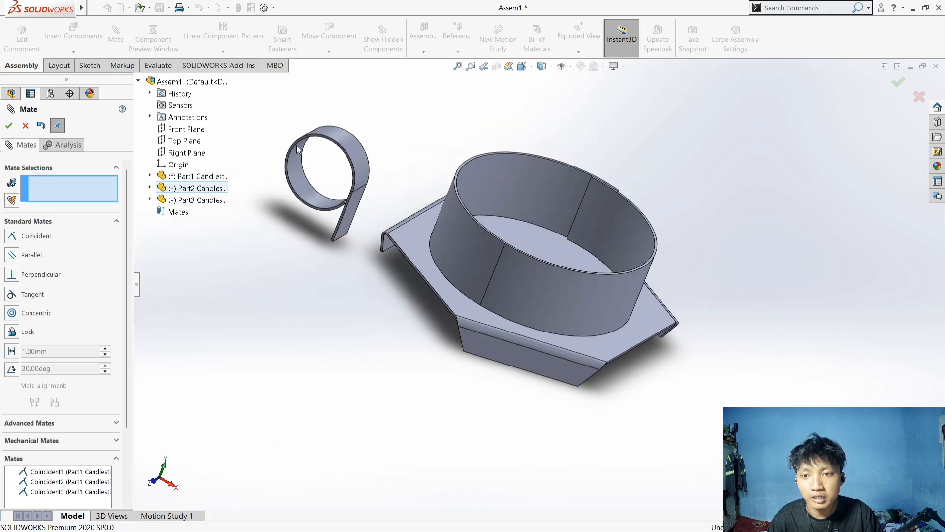
scroll(298, 149, "down", 3)
left_click(9, 126)
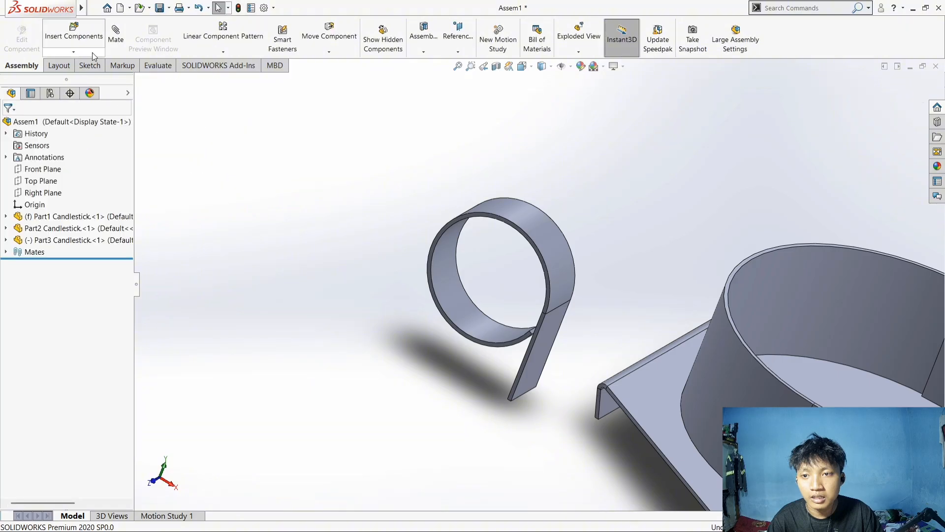
Step: Add a coincident mate between the midpoint of the plate flange's lower outer edge and the midpoint of the Part3 handle strip's end edge
left_click(116, 31)
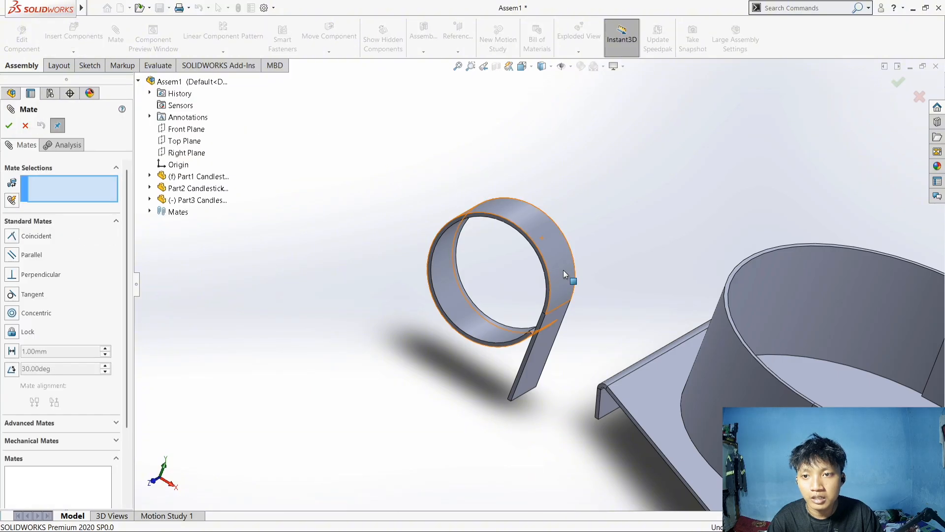
scroll(566, 313, "down", 2)
scroll(613, 311, "up", 3)
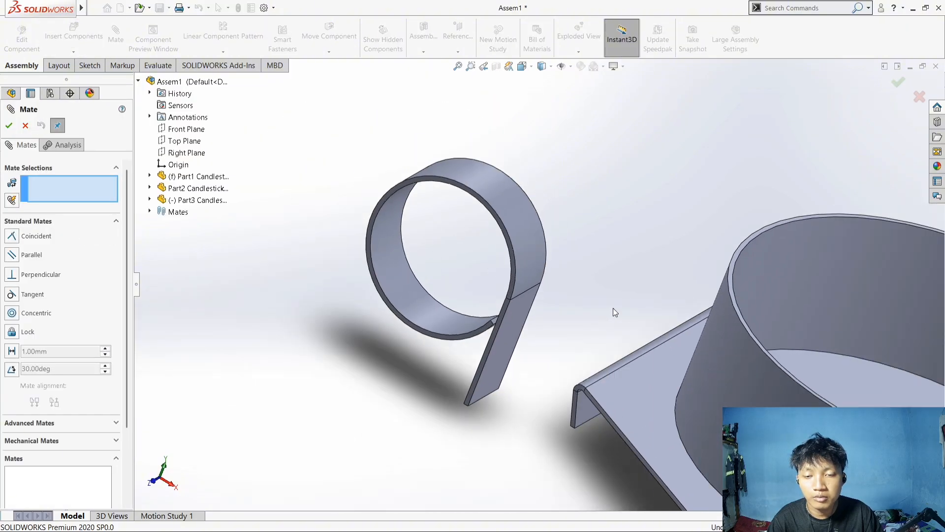
middle_click_drag(613, 308, 654, 331)
scroll(566, 365, "up", 3)
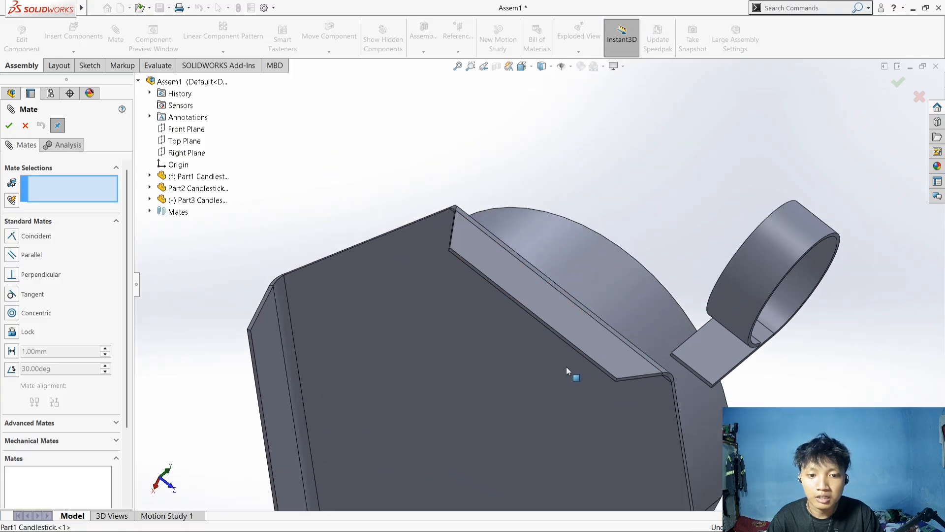
scroll(566, 354, "down", 4)
scroll(504, 220, "up", 2)
scroll(535, 279, "down", 5)
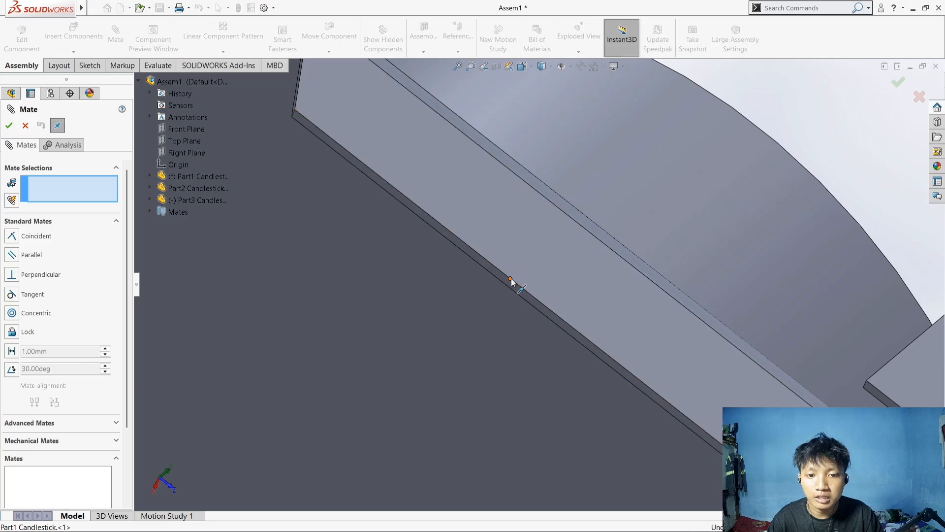
left_click(512, 280)
scroll(513, 280, "up", 3)
scroll(634, 295, "up", 3)
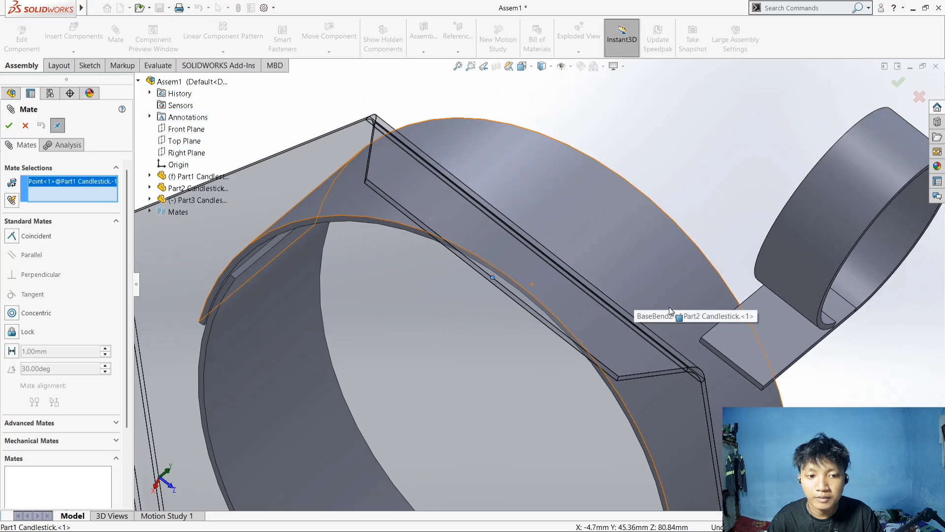
middle_click_drag(670, 311, 718, 321)
scroll(851, 391, "up", 1)
scroll(866, 395, "down", 3)
scroll(867, 396, "down", 1)
scroll(864, 390, "up", 2)
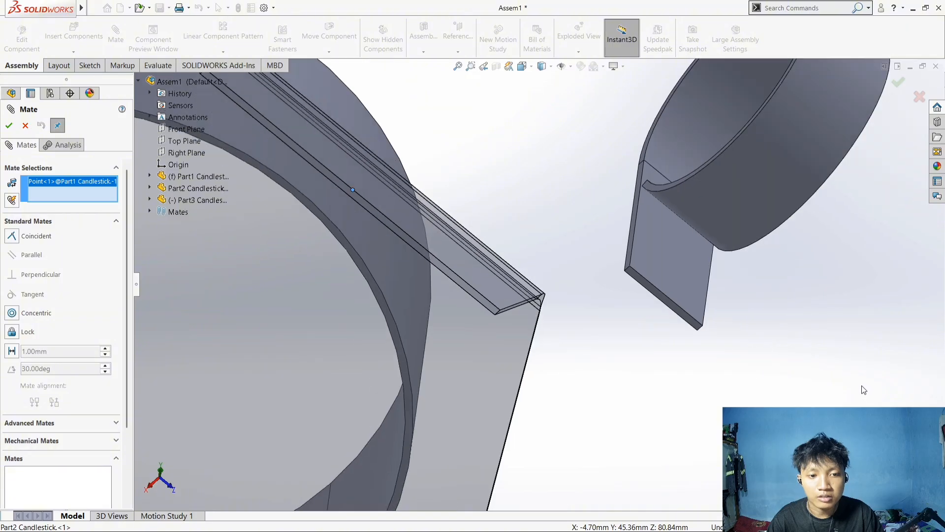
scroll(813, 373, "up", 2)
scroll(703, 344, "down", 2)
scroll(561, 316, "down", 2)
scroll(535, 306, "down", 2)
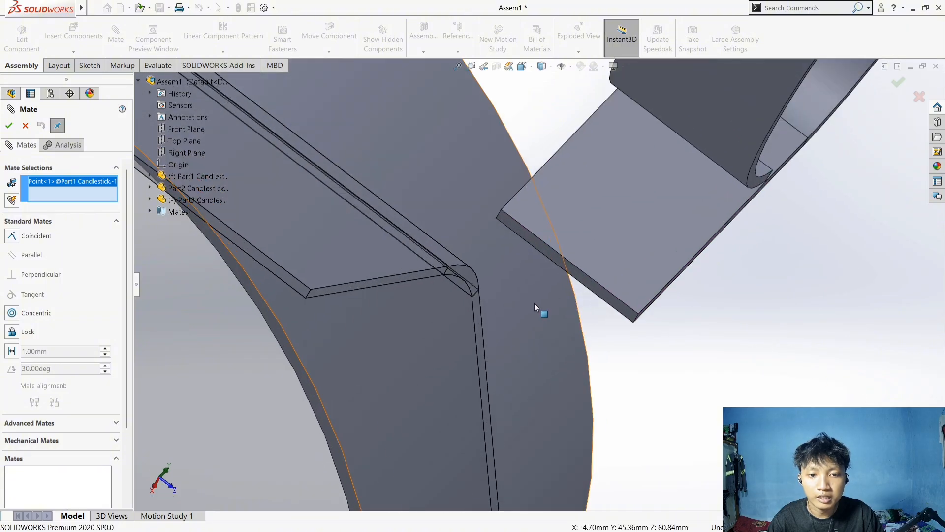
scroll(535, 306, "down", 1)
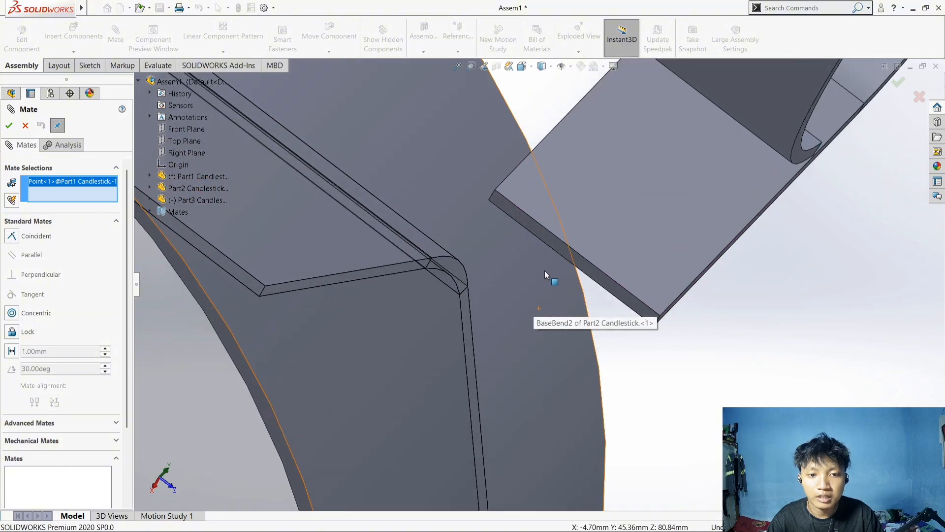
left_click(578, 254)
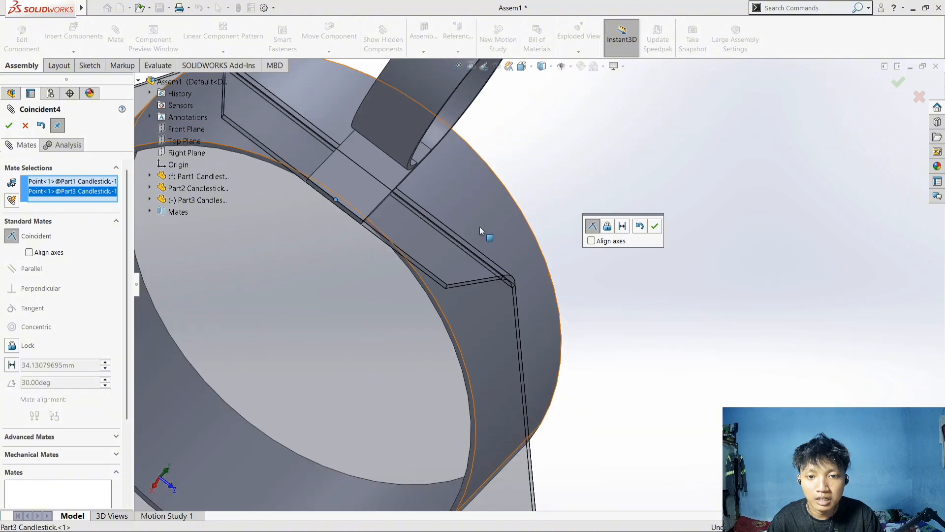
key("ctrl+7")
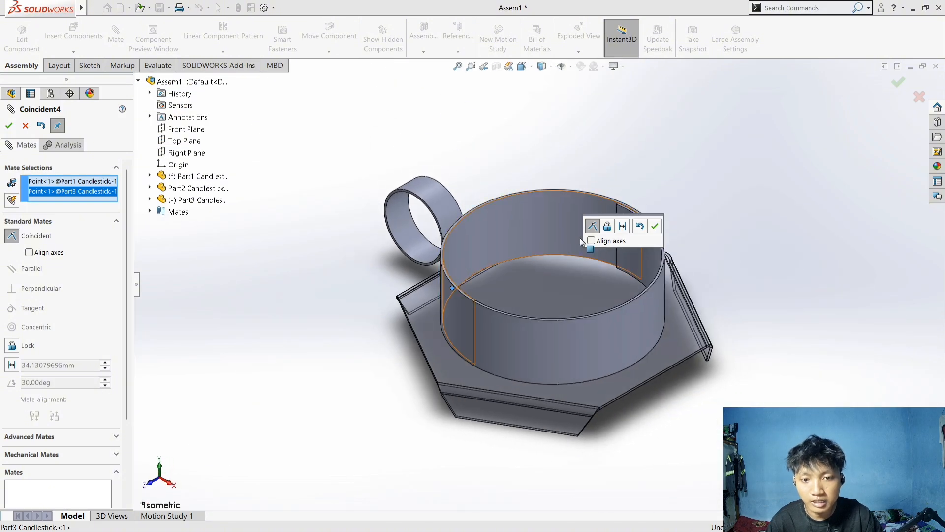
left_click(655, 227)
Step: Examine the handle's position on the plate flange in the isometric and standard orthographic views, and close the Mate command
scroll(370, 244, "down", 5)
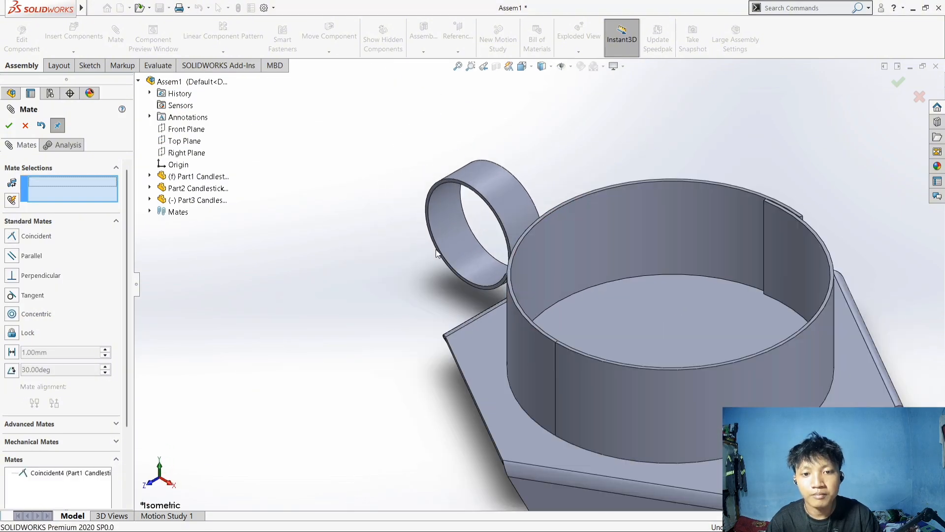
middle_click_drag(730, 306, 722, 262)
scroll(710, 264, "up", 2)
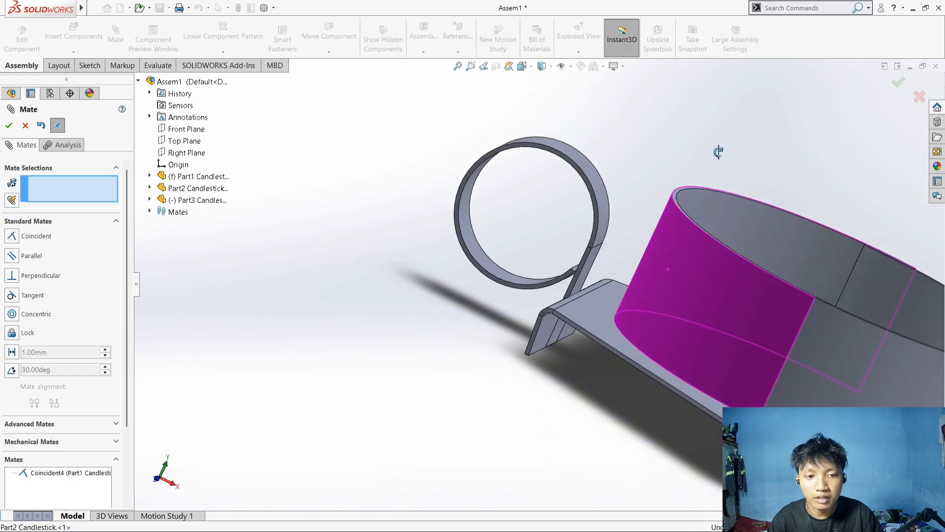
scroll(809, 160, "down", 4)
scroll(784, 179, "up", 3)
key("ctrl+7")
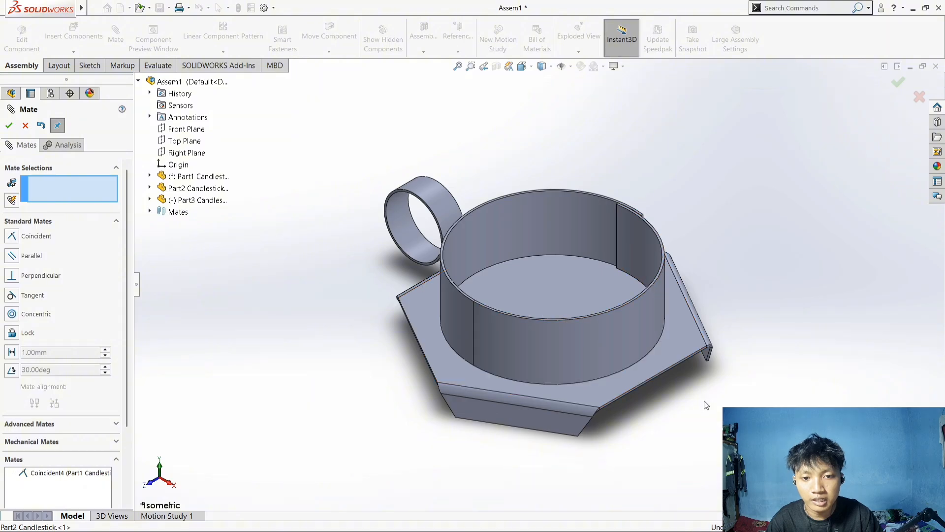
key("ctrl+1")
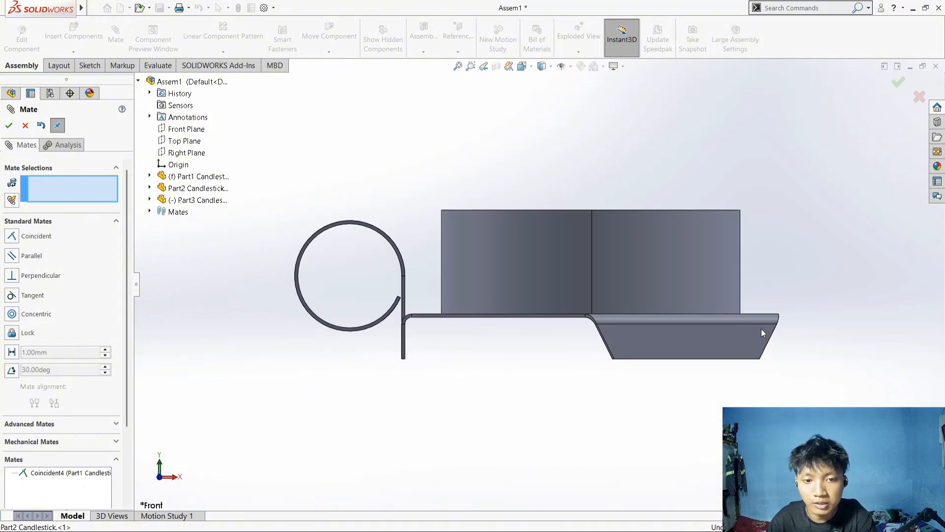
key("ctrl+2")
key("ctrl+3")
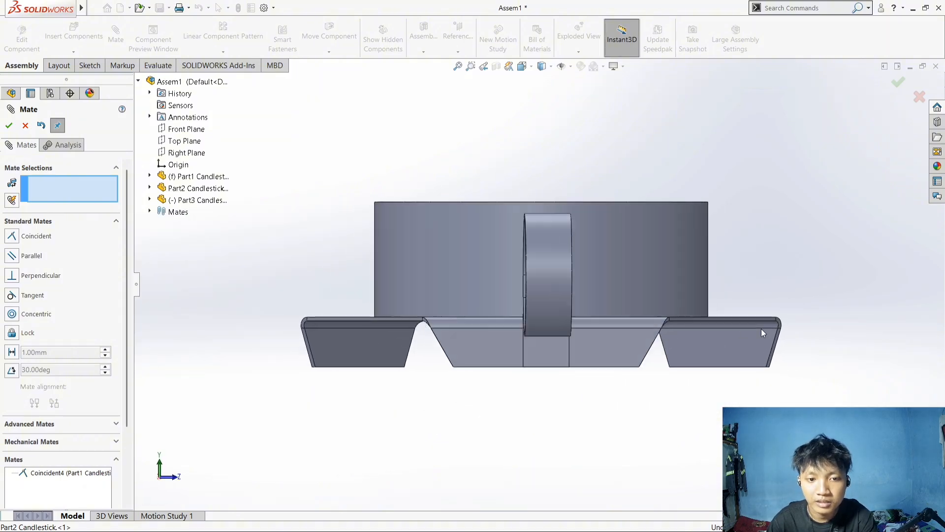
key("ctrl+4")
key("ctrl+5")
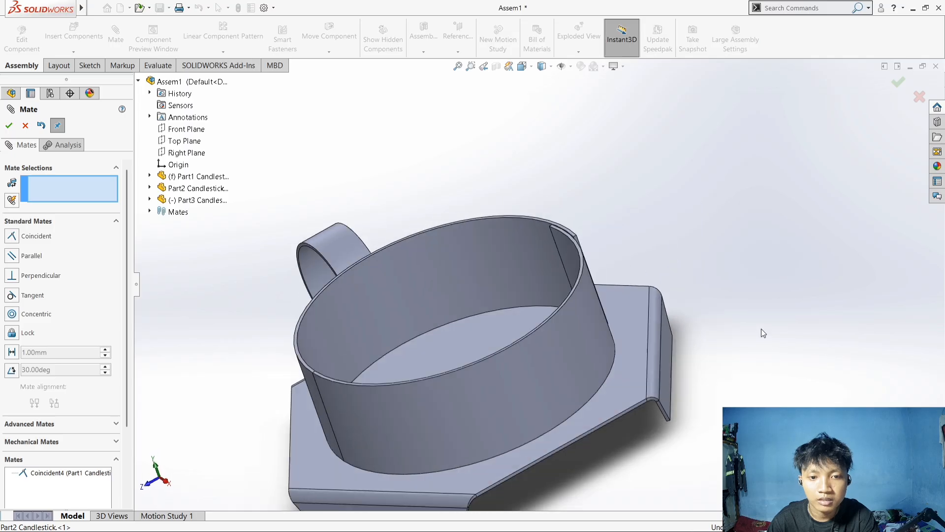
key("ctrl+6")
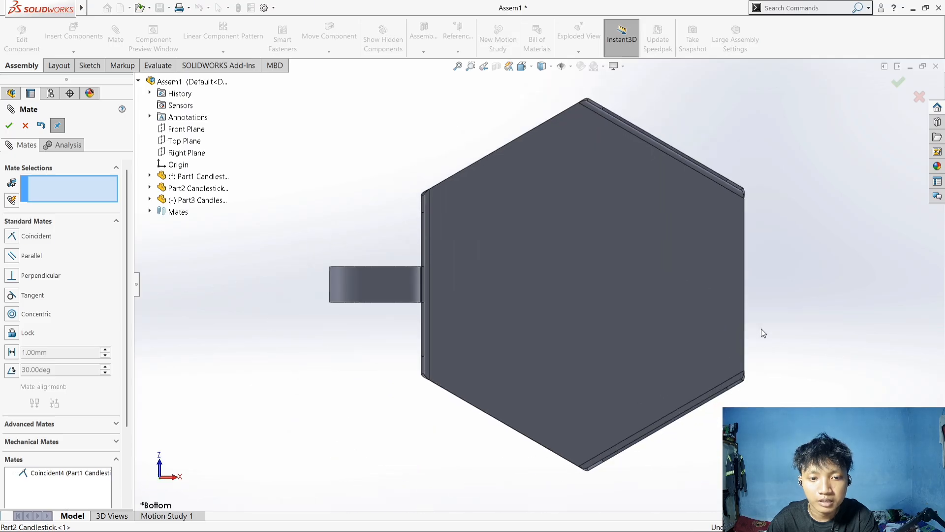
key("ctrl+7")
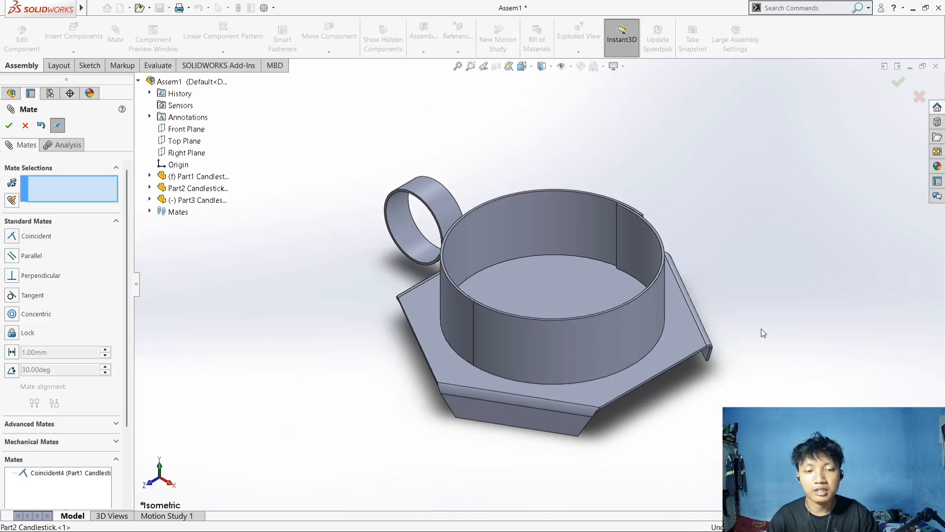
left_click(9, 125)
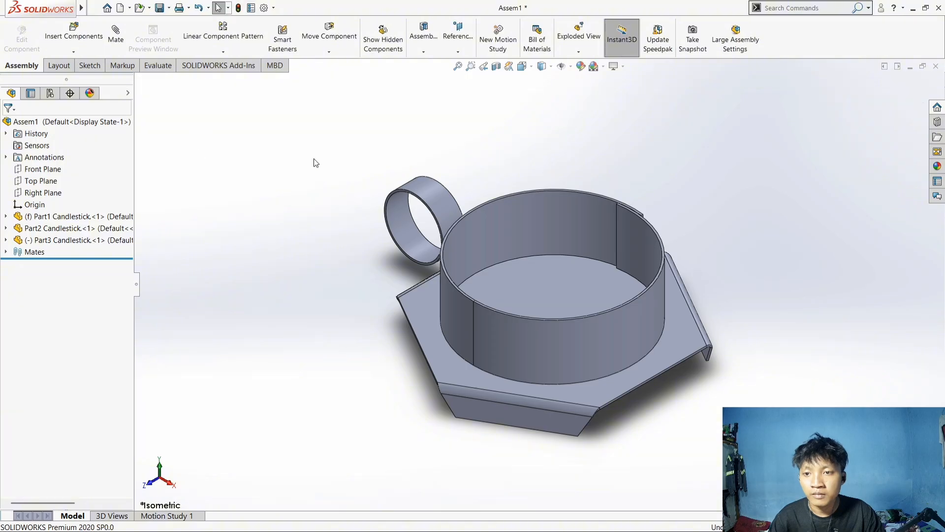